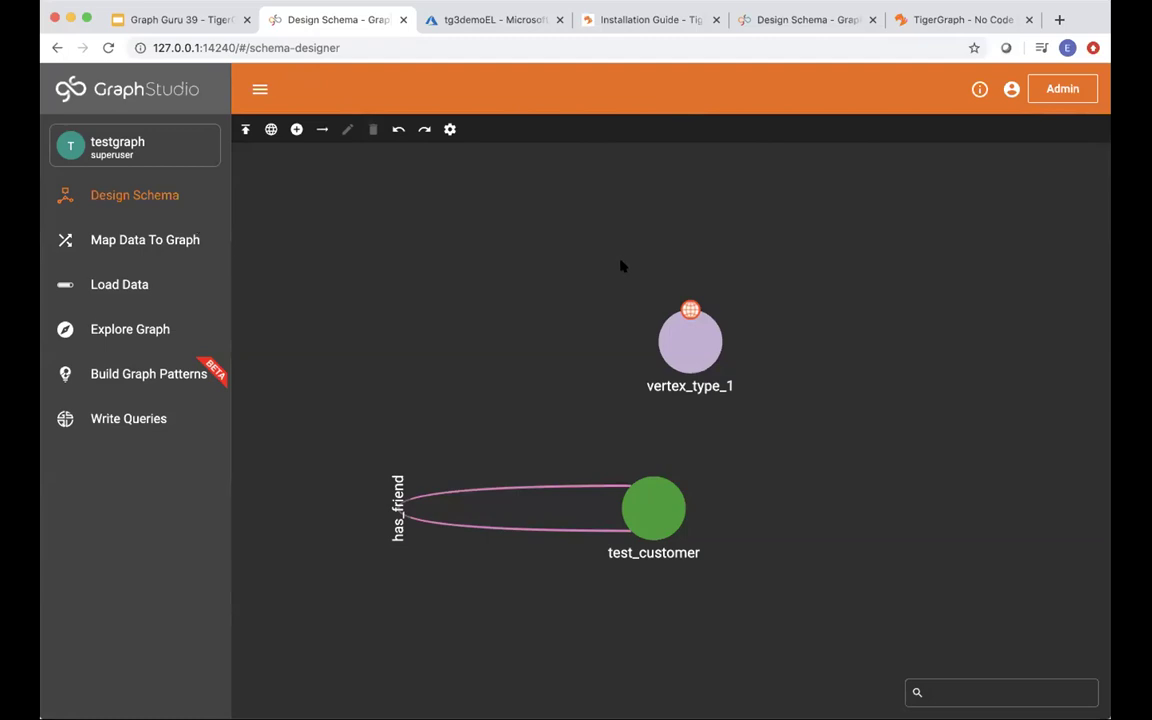
# - Switch from testgraph to the Global View to view its schema, and return to testgraph
pyautogui.click(158, 152)
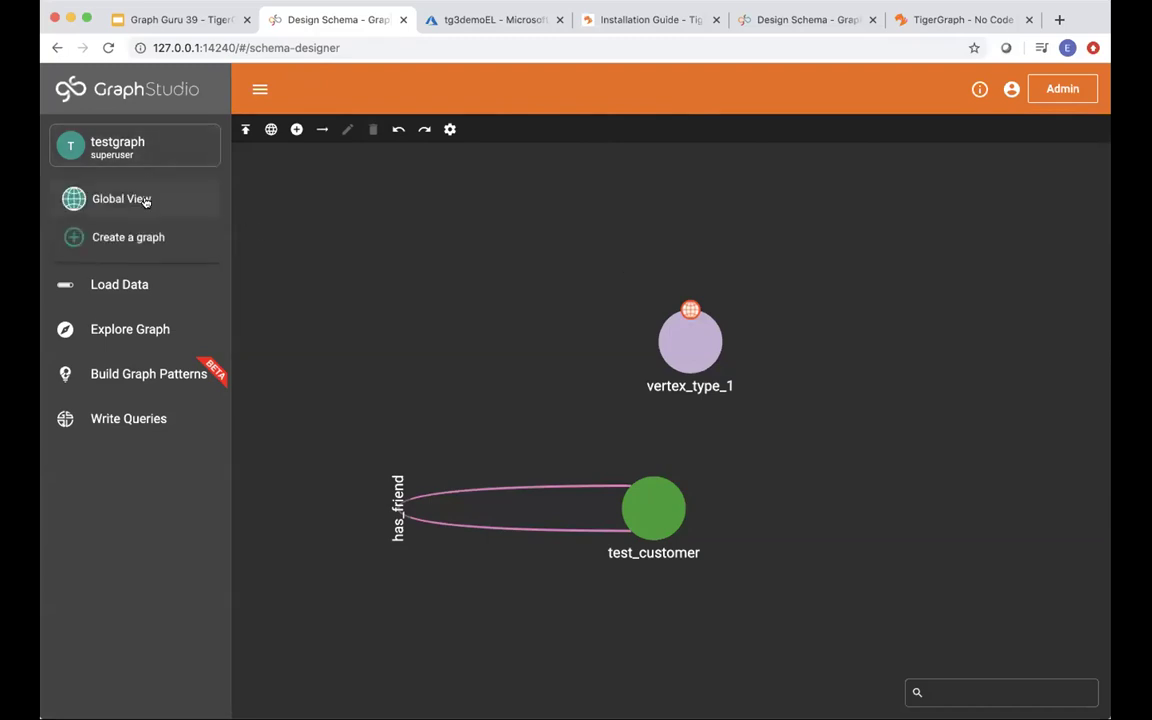
pyautogui.click(145, 200)
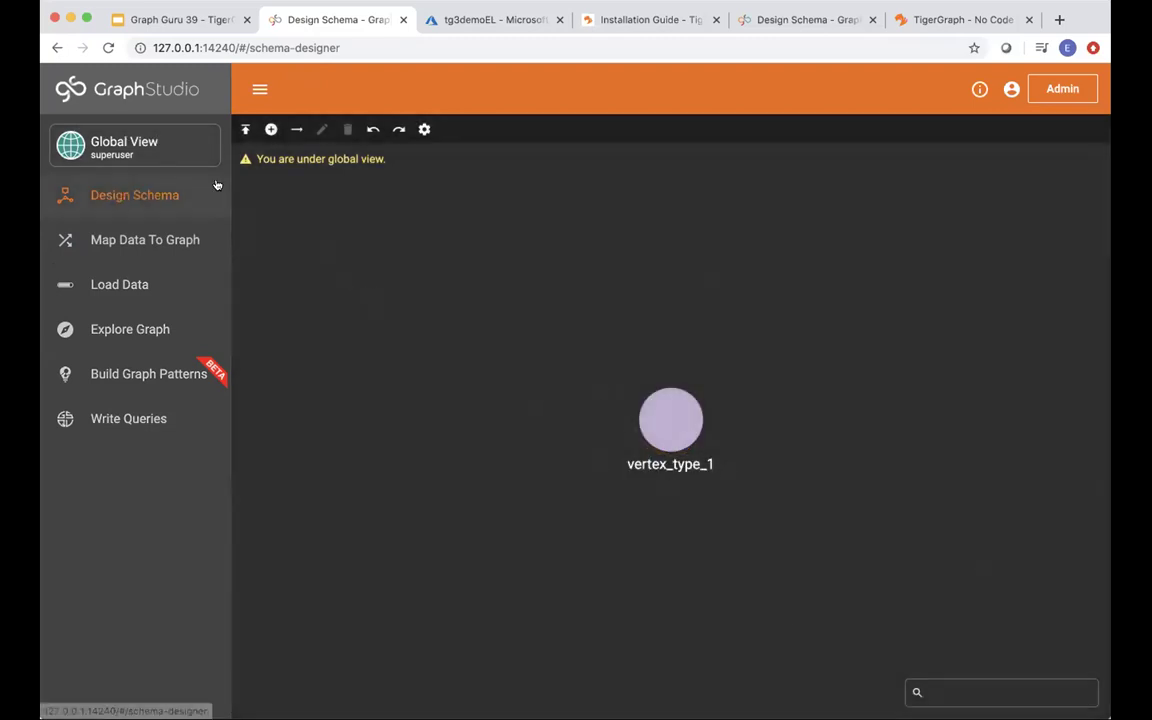
pyautogui.click(150, 147)
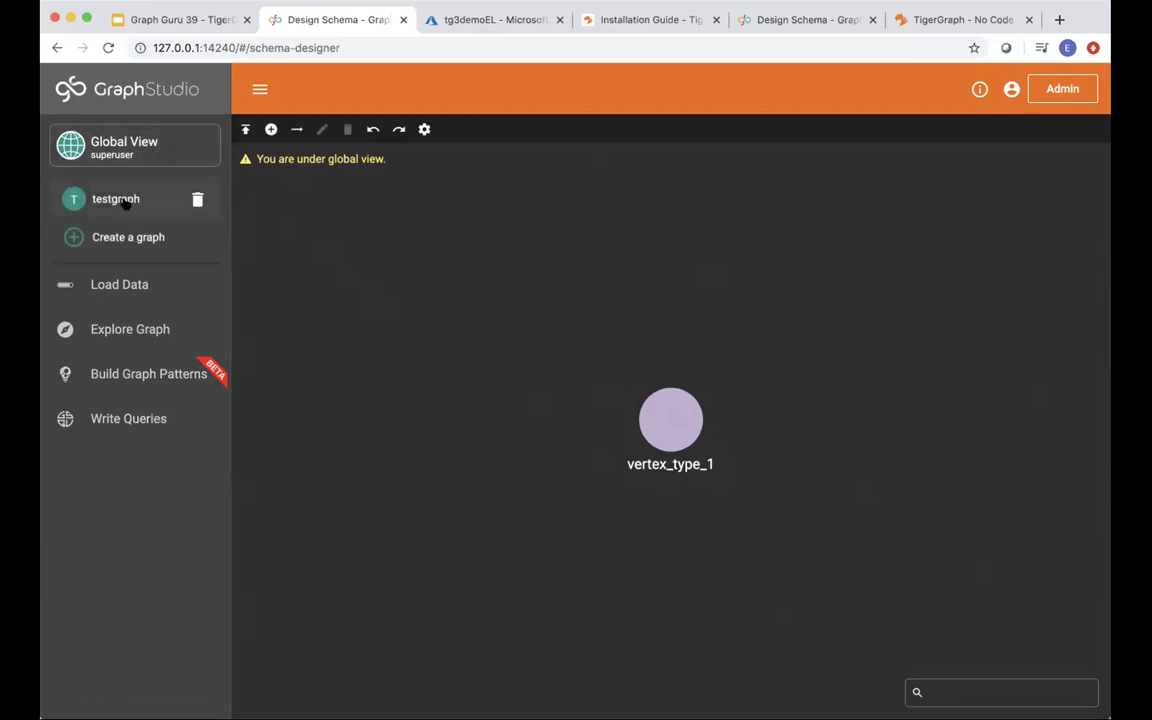
pyautogui.click(116, 199)
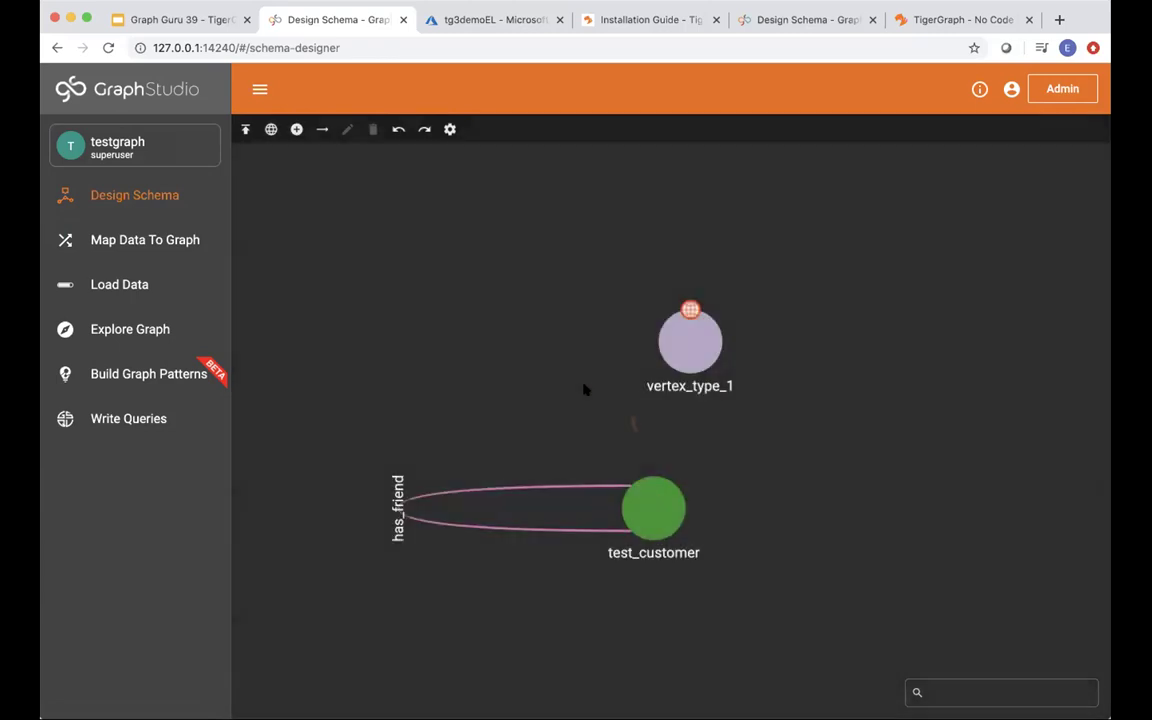
# - Start a migration from a relational database and choose MySQL as the database type
pyautogui.click(147, 92)
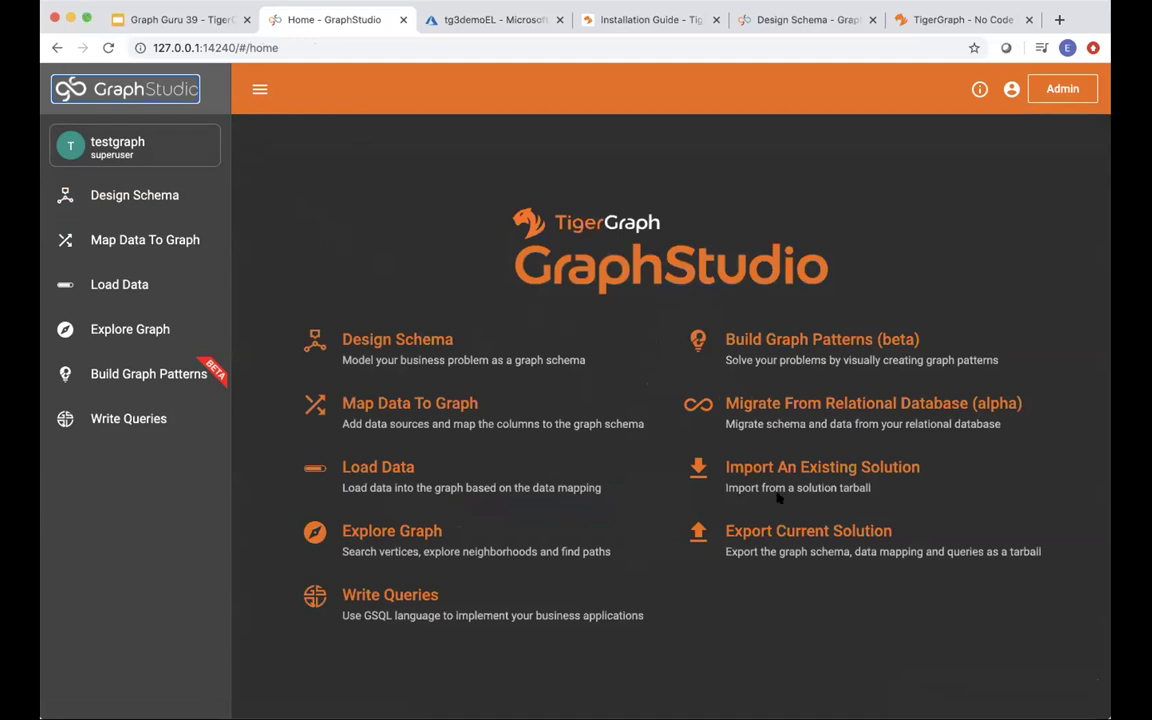
pyautogui.click(763, 405)
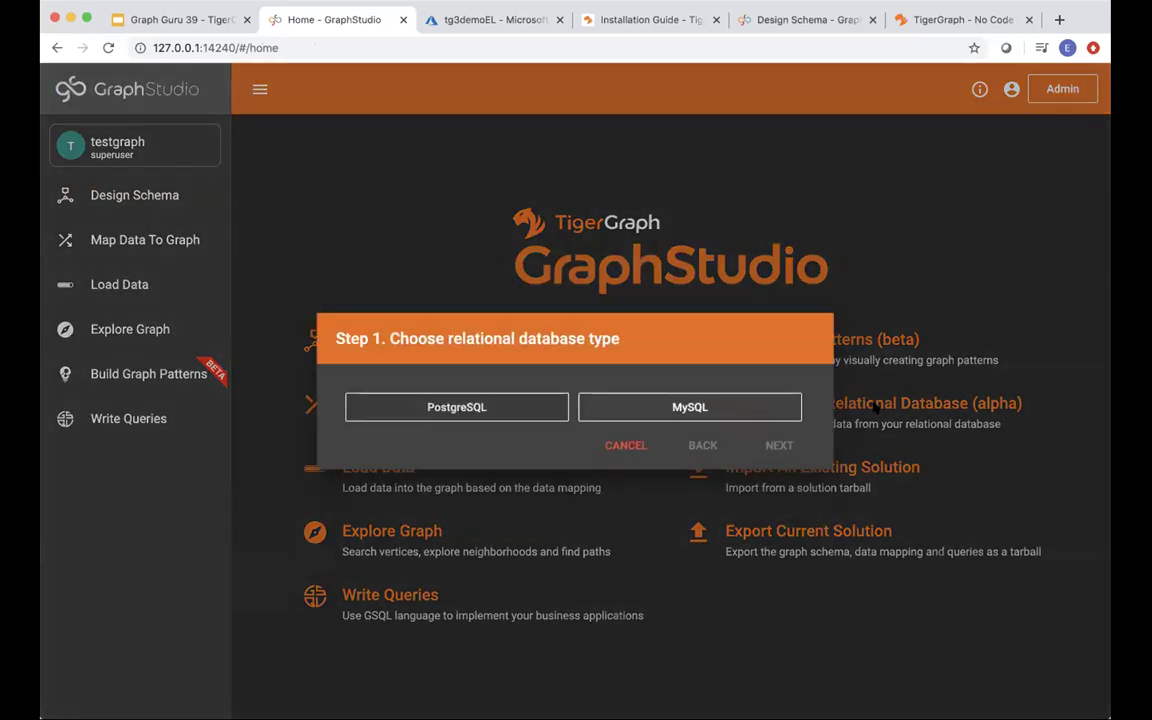
pyautogui.click(745, 411)
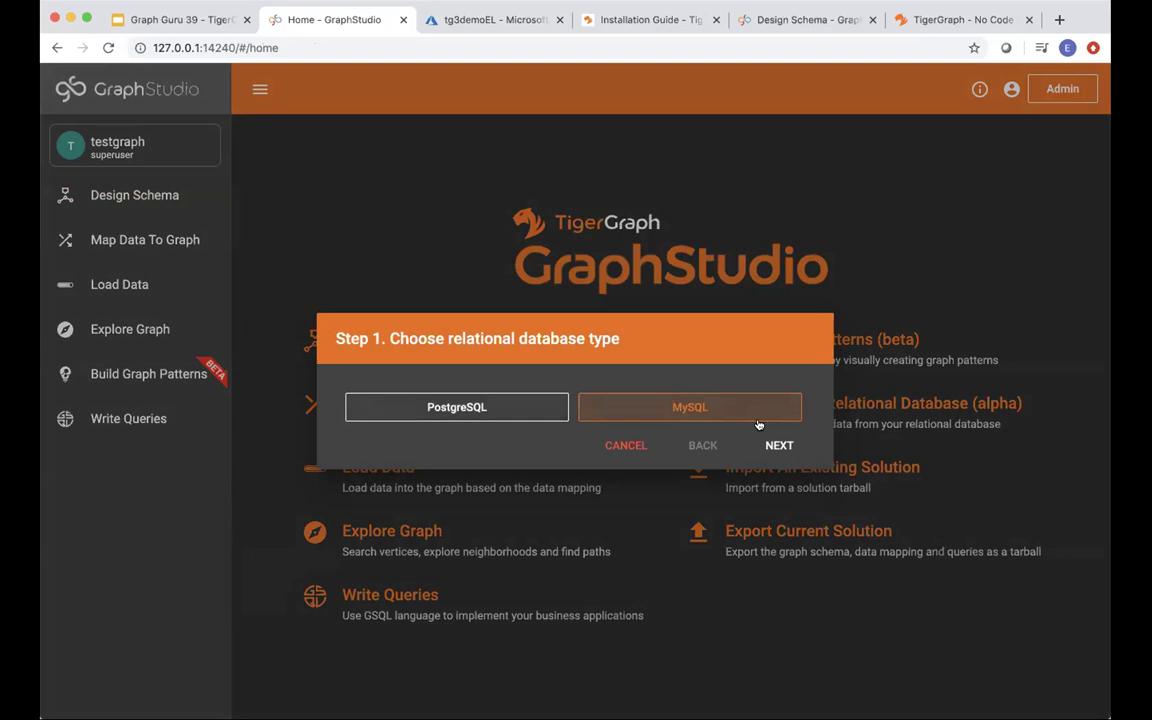
pyautogui.click(772, 442)
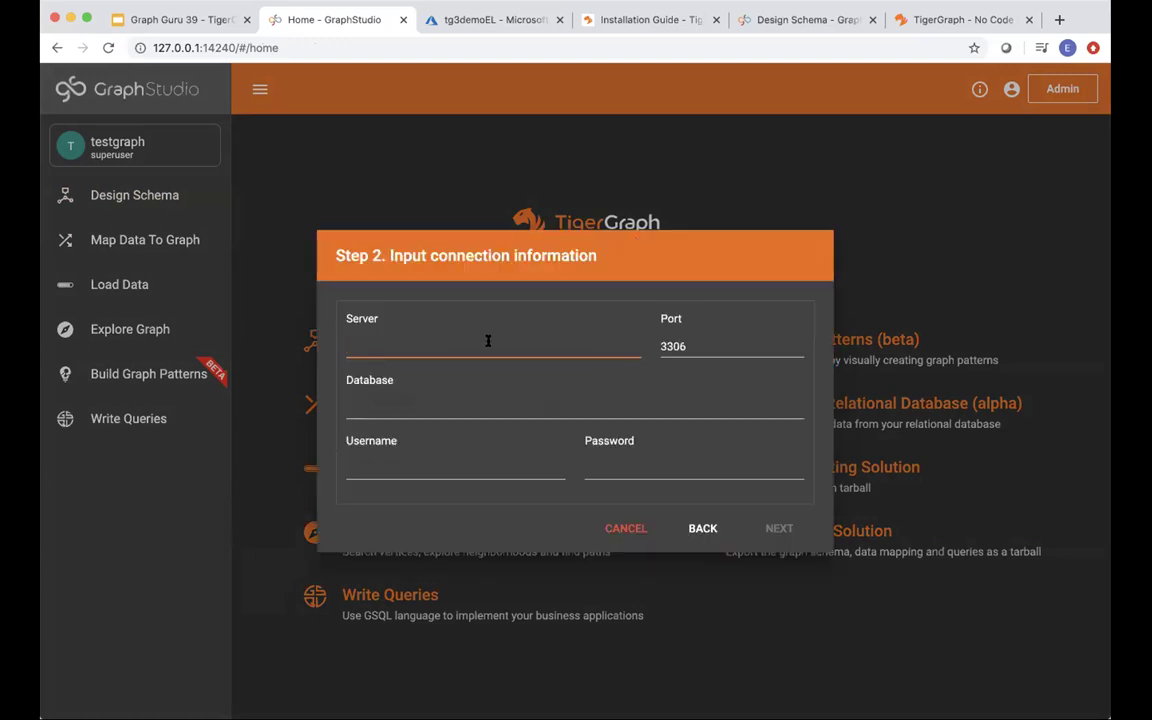
# - Connect to server 192.168.55.60 and database northwind, filling in the database username and password
pyautogui.write('192.168.55.60')
pyautogui.click(432, 408)
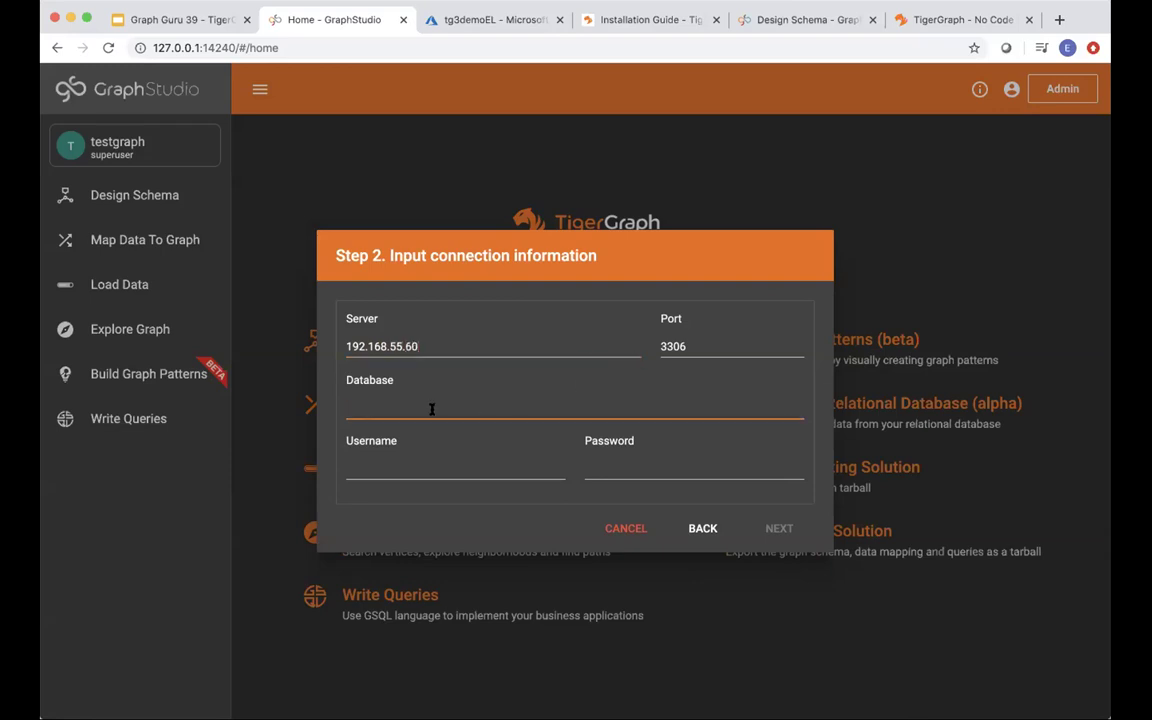
pyautogui.write('northwind')
pyautogui.click(414, 465)
pyautogui.write('gui')
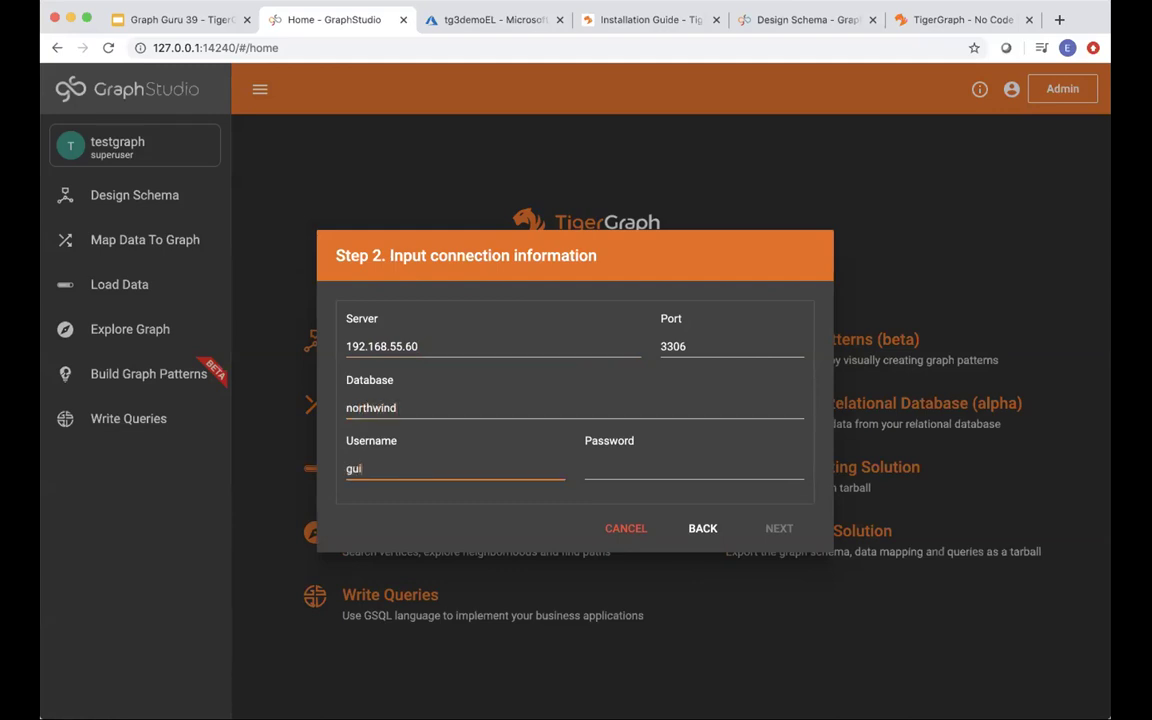
pyautogui.click(590, 470)
pyautogui.write('**************')
pyautogui.click(778, 528)
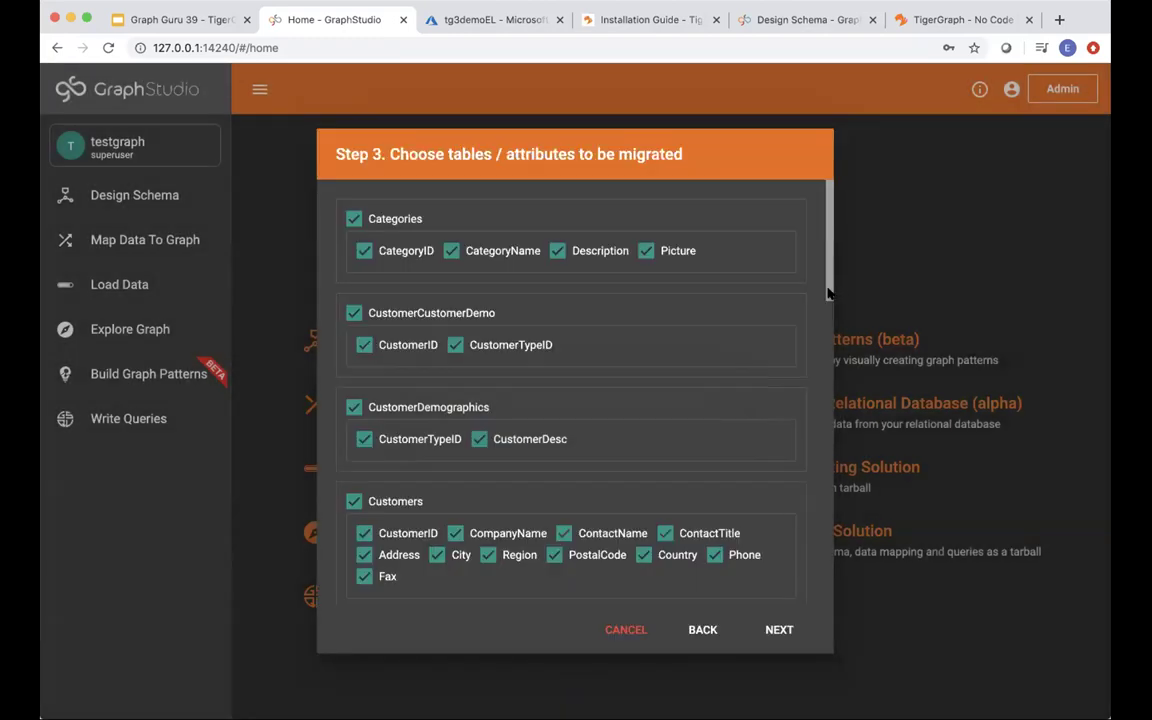
# - Review the tables and attributes offered for migration, keep them all selected, and continue to the configuration
pyautogui.scroll(-1, 828, 292)
pyautogui.scroll(1, 828, 290)
pyautogui.scroll(-3, 828, 288)
pyautogui.scroll(3, 833, 282)
pyautogui.scroll(-1, 540, 398)
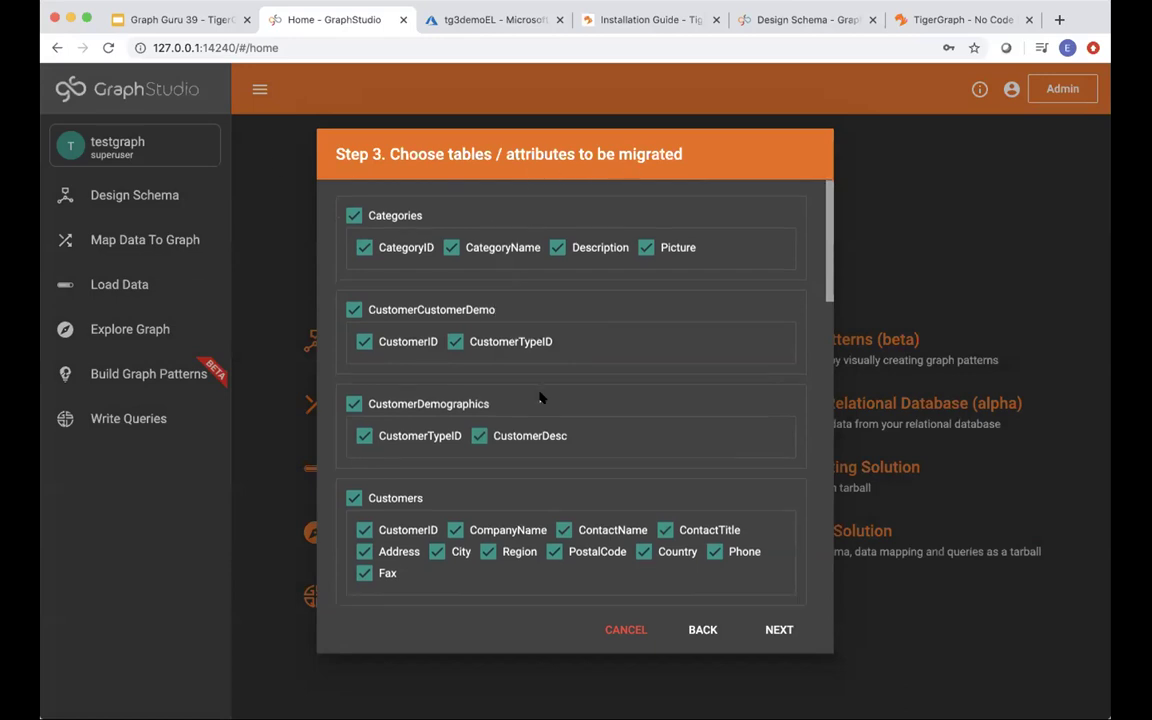
pyautogui.scroll(-5, 607, 406)
pyautogui.scroll(-3, 608, 428)
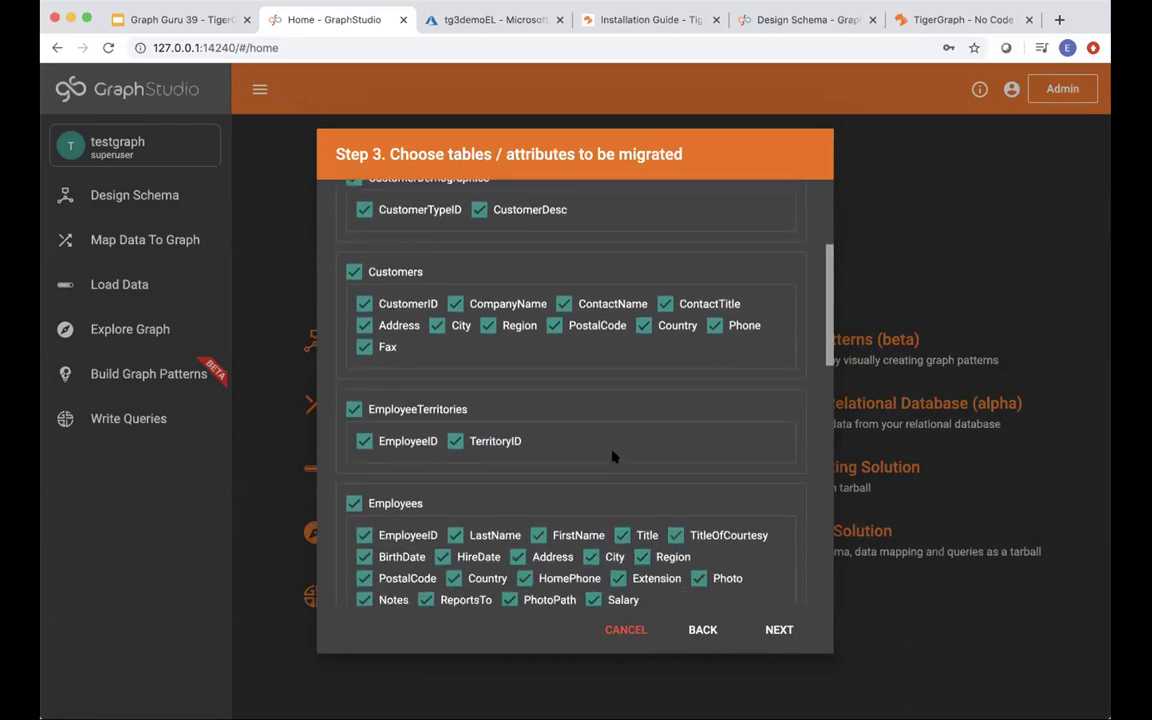
pyautogui.scroll(-8, 620, 458)
pyautogui.click(779, 630)
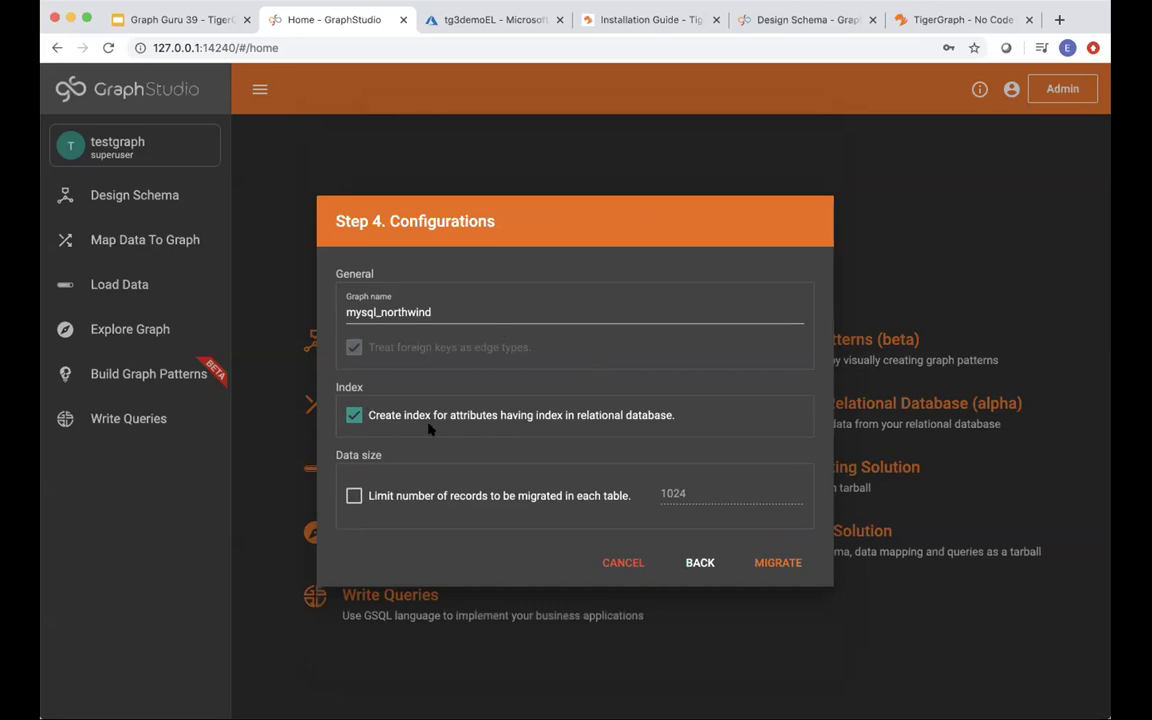
# - Name the graph mysql_northwind_demo, limit the migrated records per table to 10, and run the migration
pyautogui.click(432, 313)
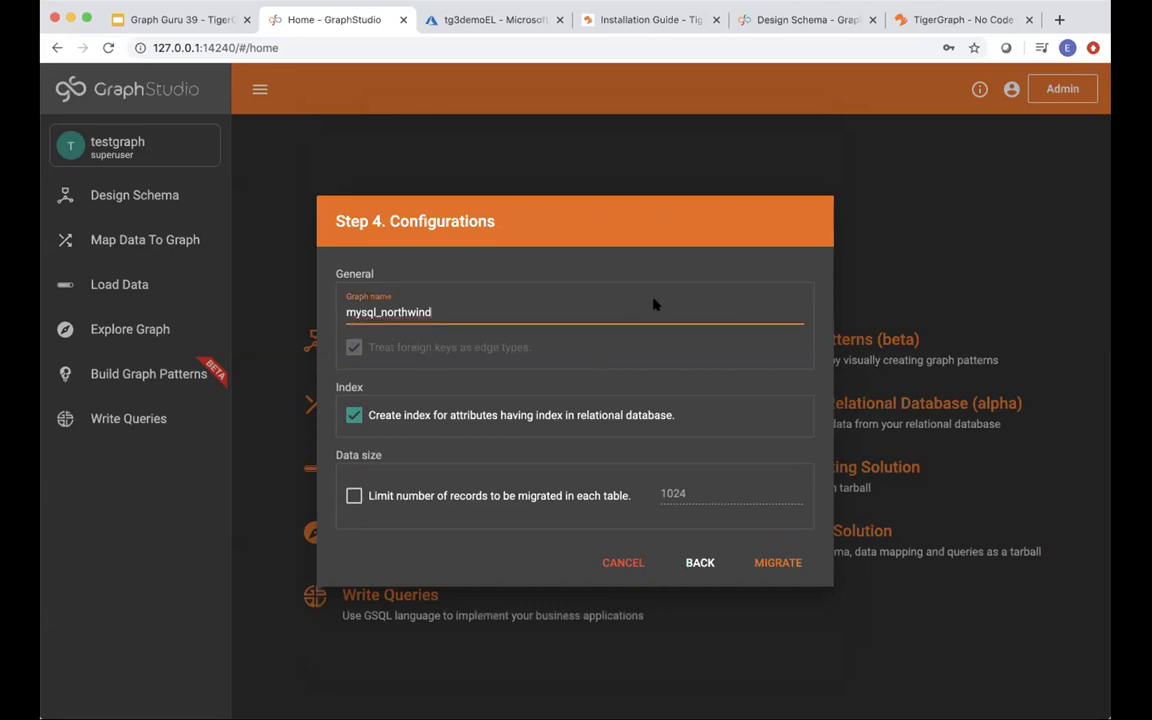
pyautogui.write('_demo')
pyautogui.click(372, 497)
pyautogui.moveTo(694, 494); pyautogui.dragTo(661, 494)
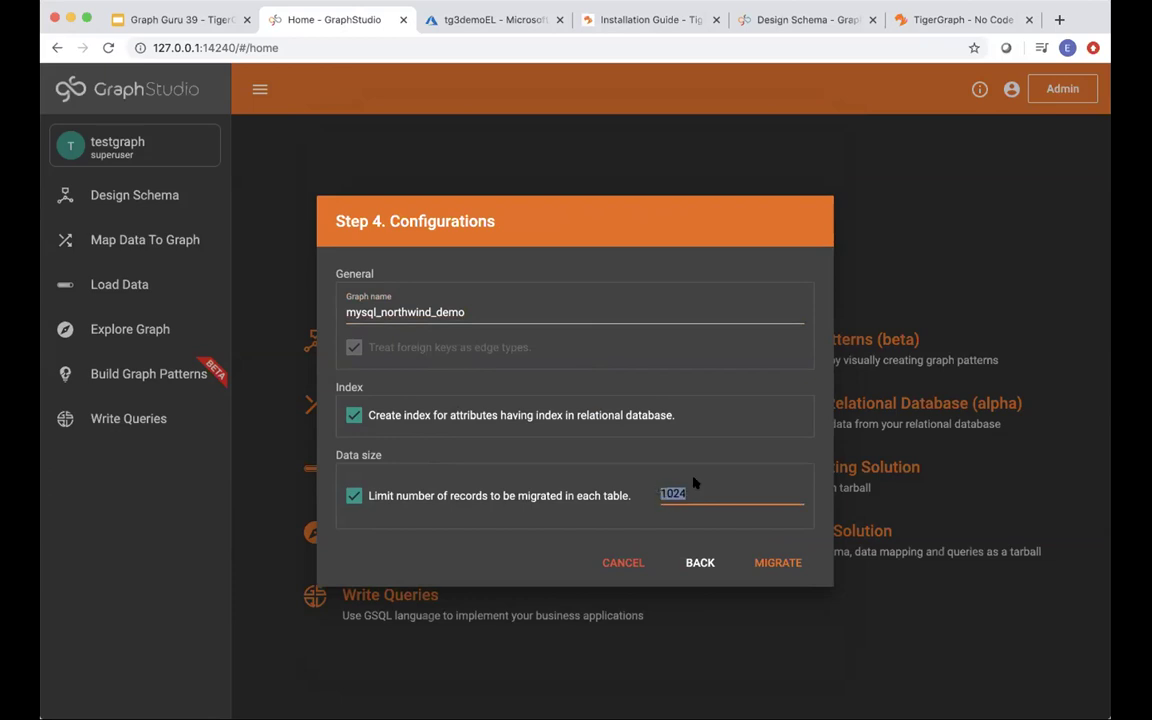
pyautogui.write('10')
pyautogui.click(780, 563)
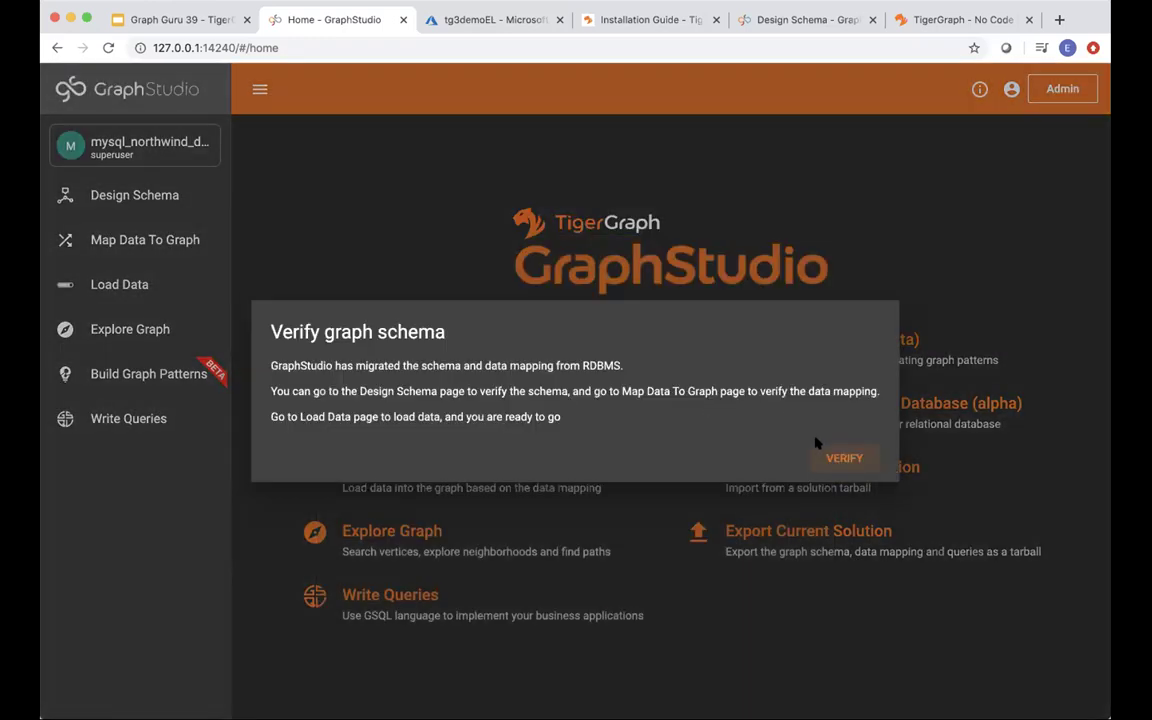
# - Open the migrated graph schema for verification and examine its vertex and edge types up close
pyautogui.click(834, 459)
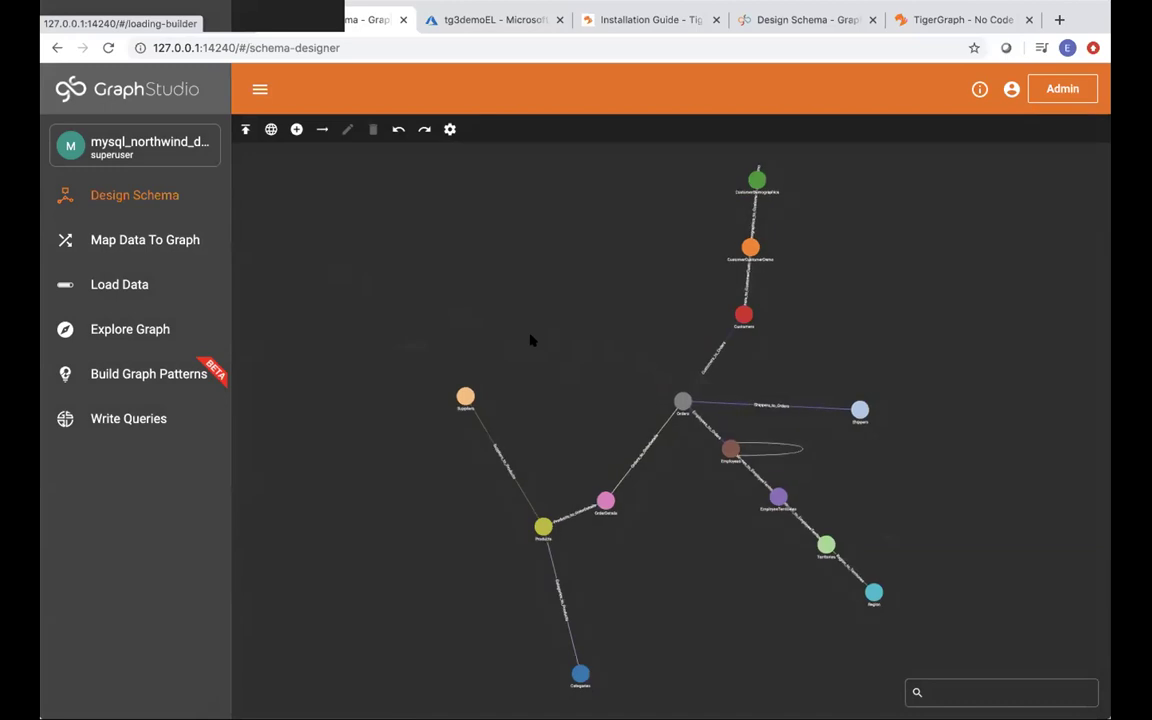
pyautogui.scroll(4, 533, 342)
pyautogui.scroll(1, 530, 342)
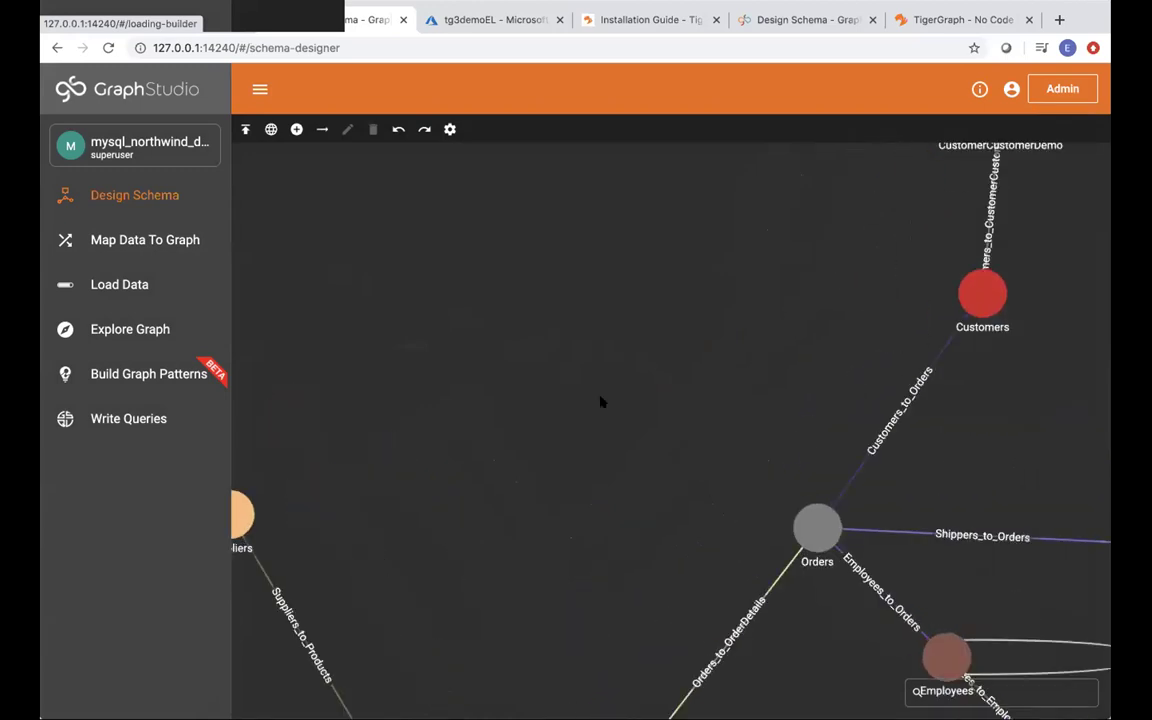
# - Examine the data mapping between the migrated CSV files and the graph schema
pyautogui.click(125, 252)
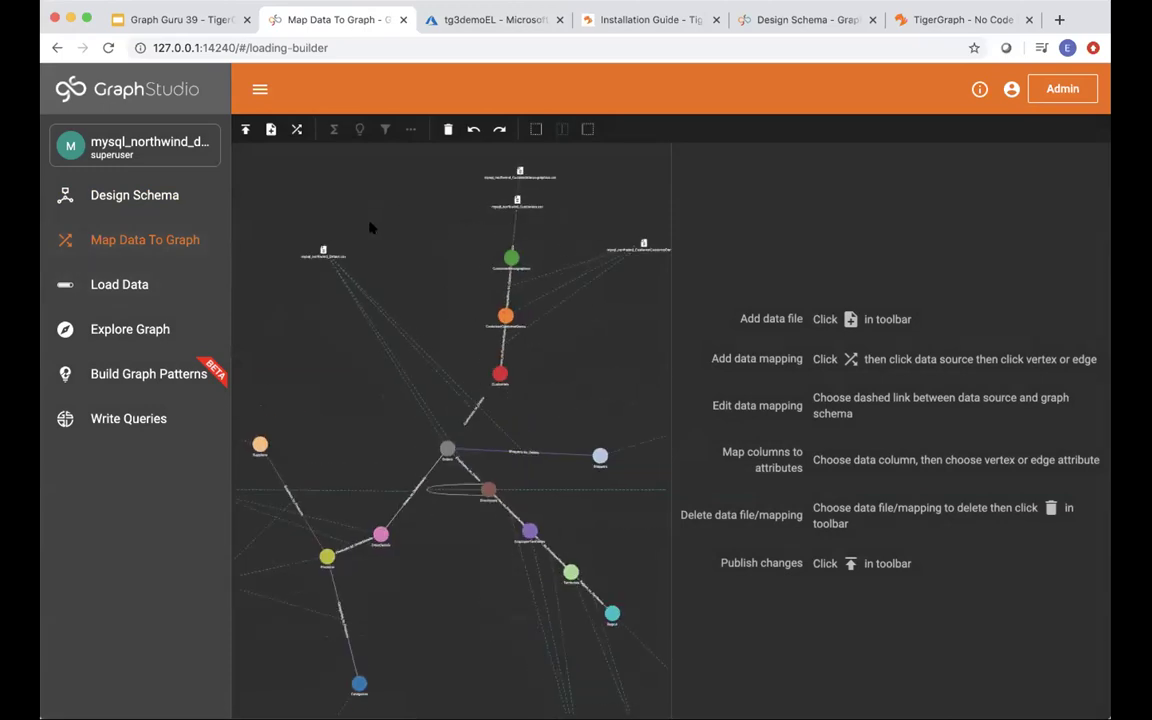
pyautogui.scroll(5, 370, 228)
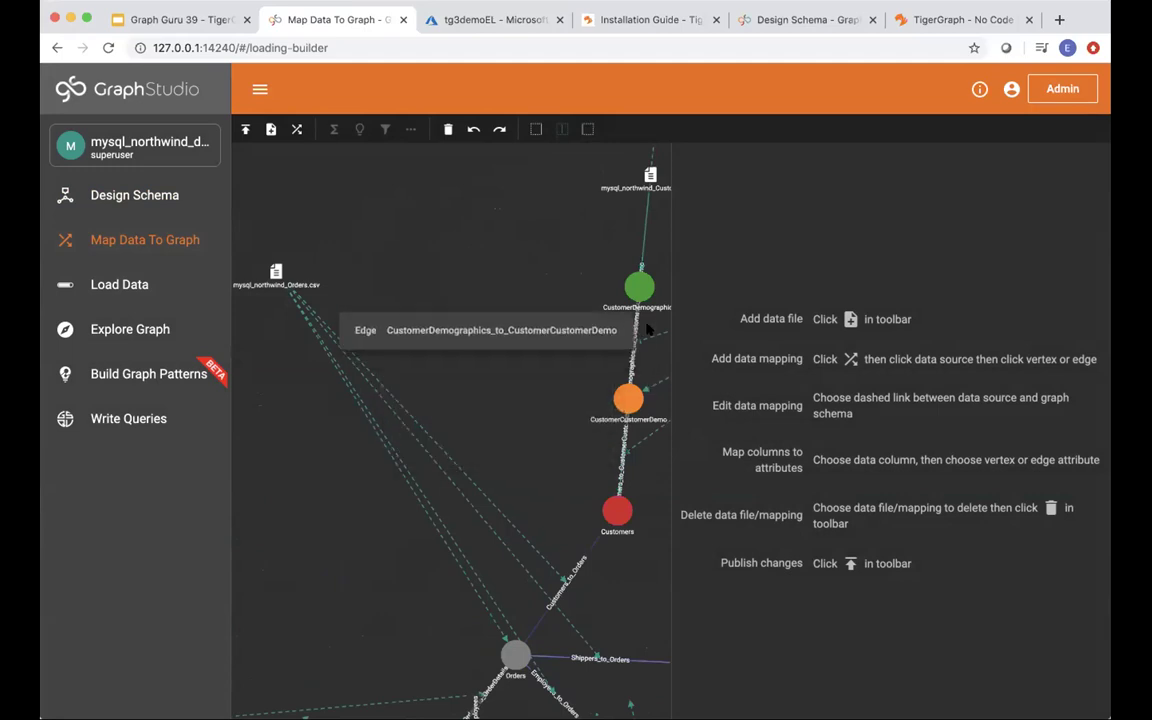
pyautogui.scroll(-3, 458, 356)
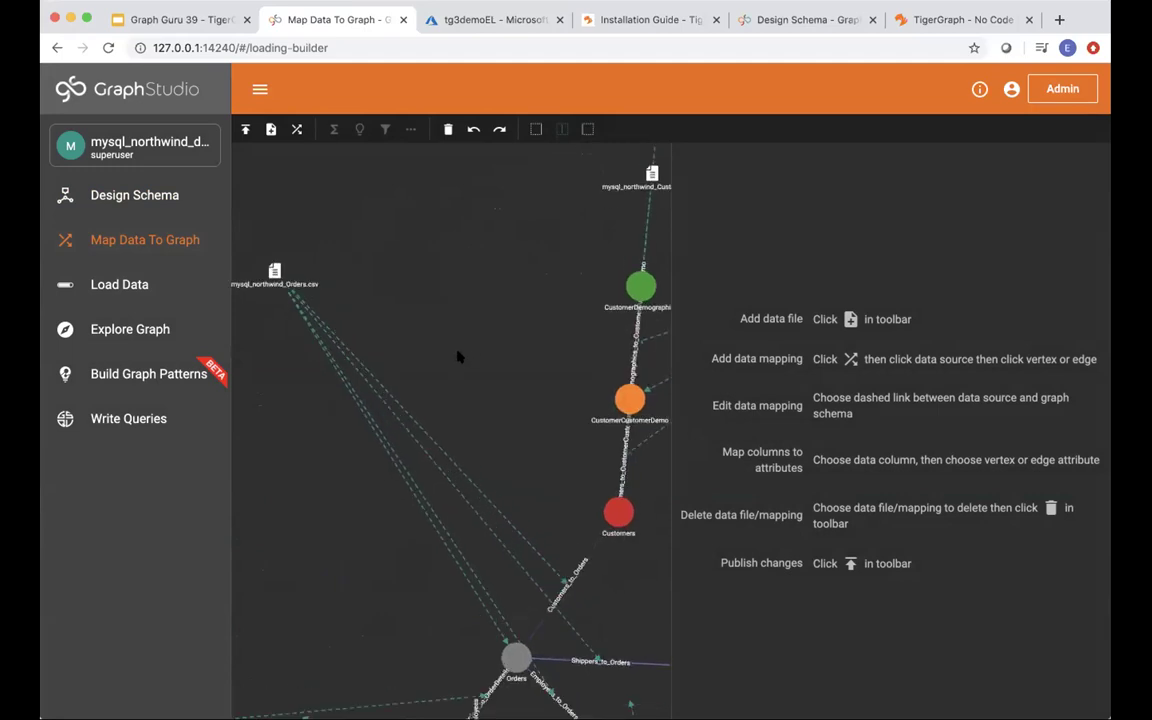
# - Load all the mapped northwind CSV files into the mysql_northwind_demo graph
pyautogui.click(120, 285)
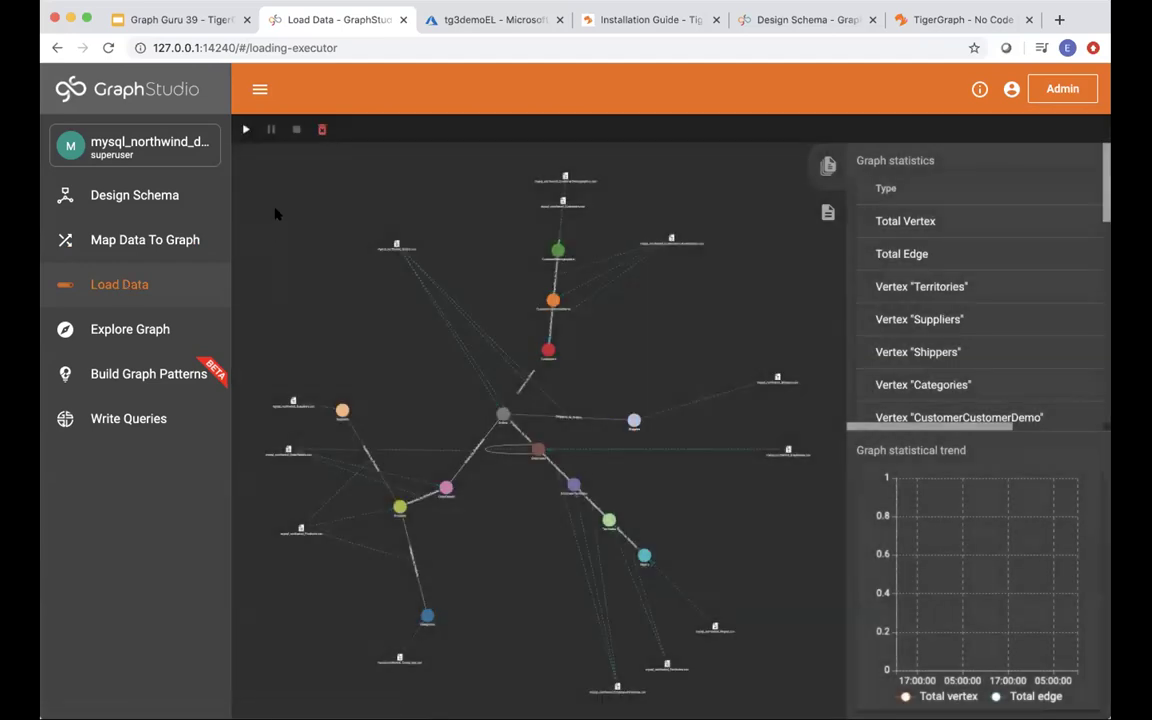
pyautogui.click(245, 129)
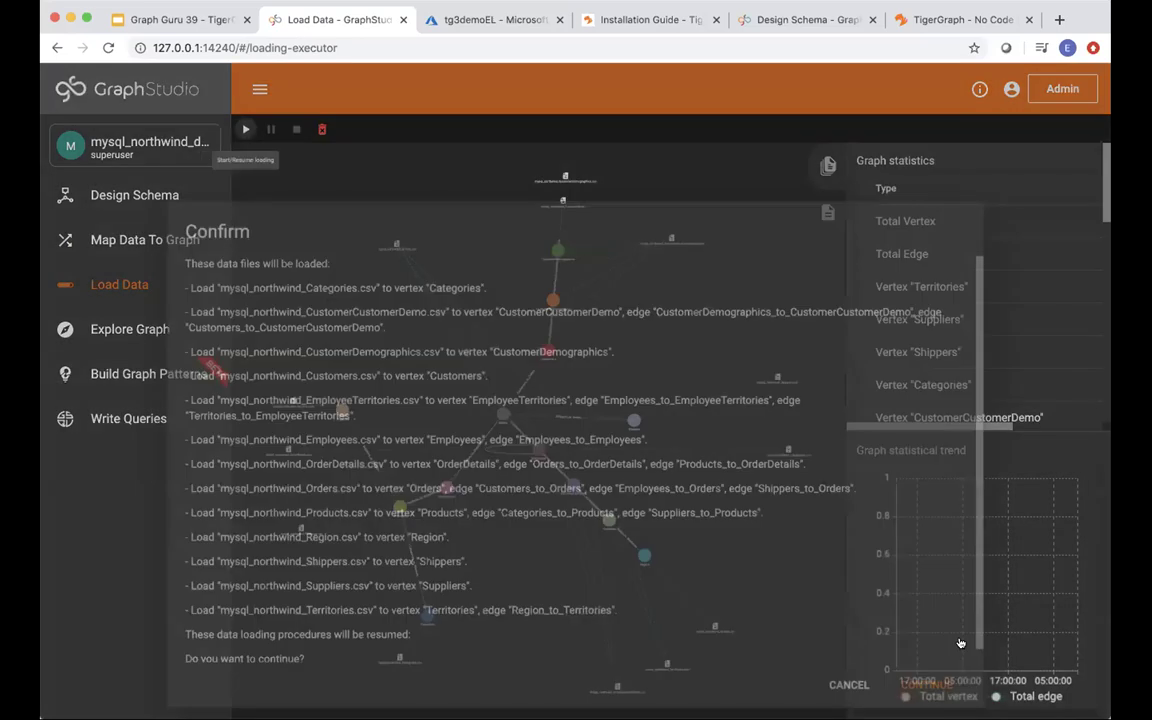
pyautogui.press('Return')
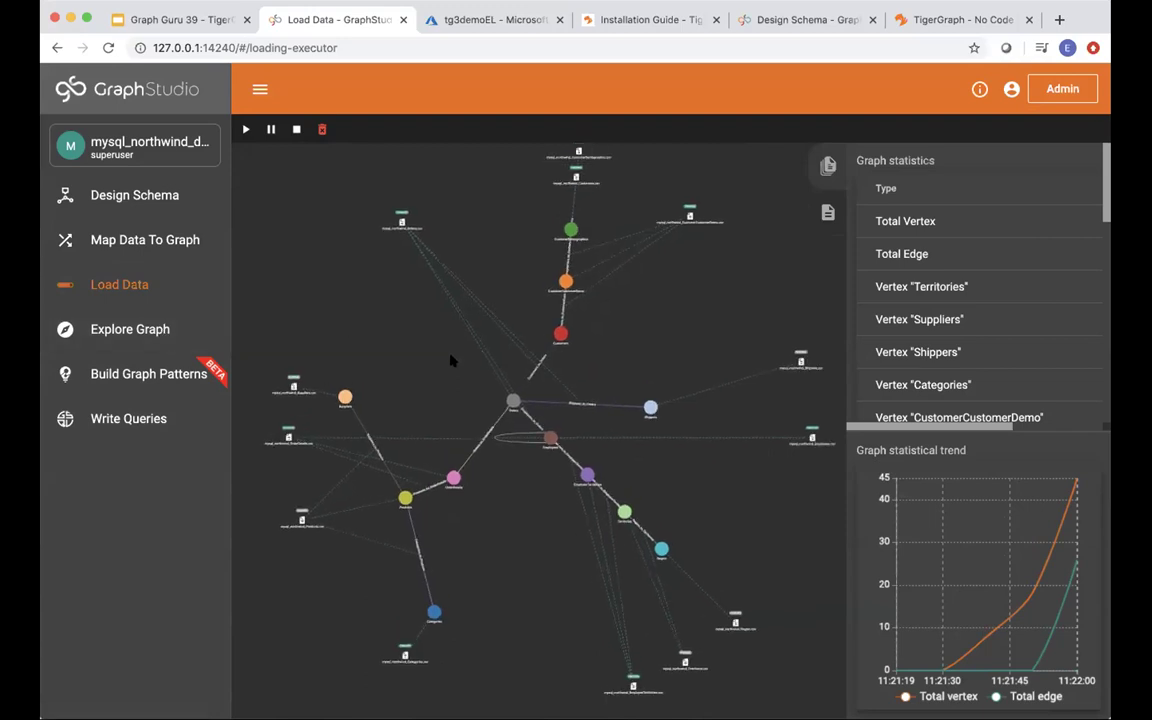
# - Explore the graph by picking 5 vertices of every type and expanding Territories vertex 03801 and its neighbor 9#03801
pyautogui.click(153, 336)
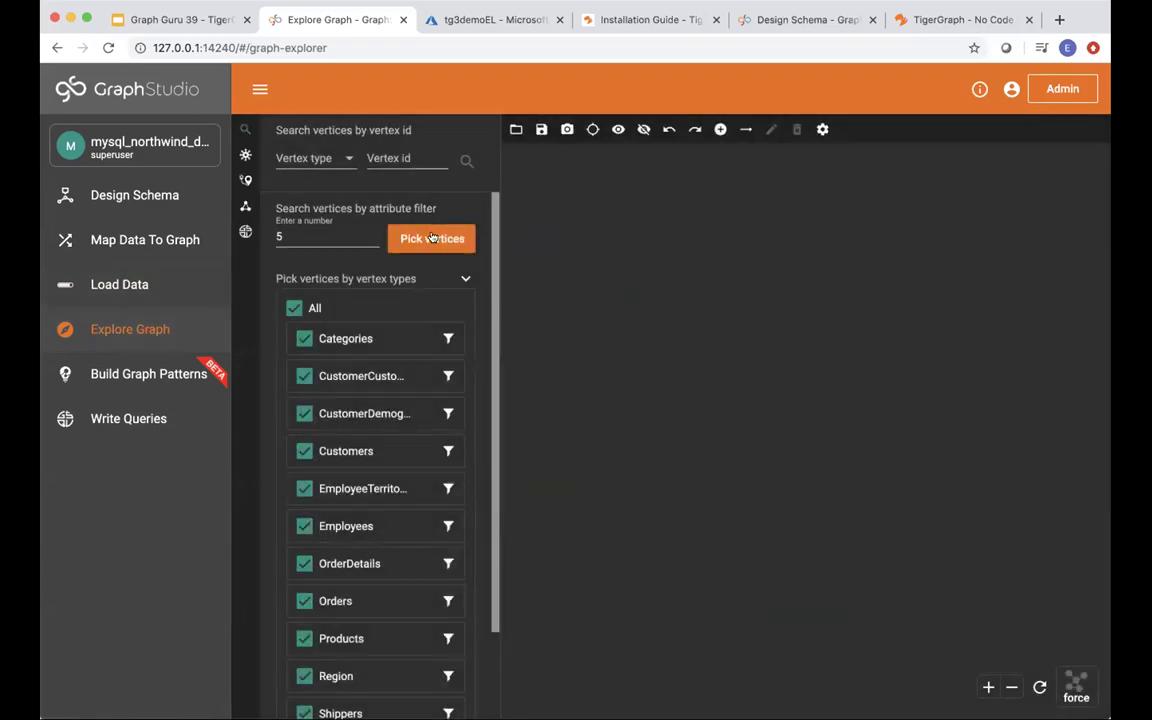
pyautogui.click(451, 247)
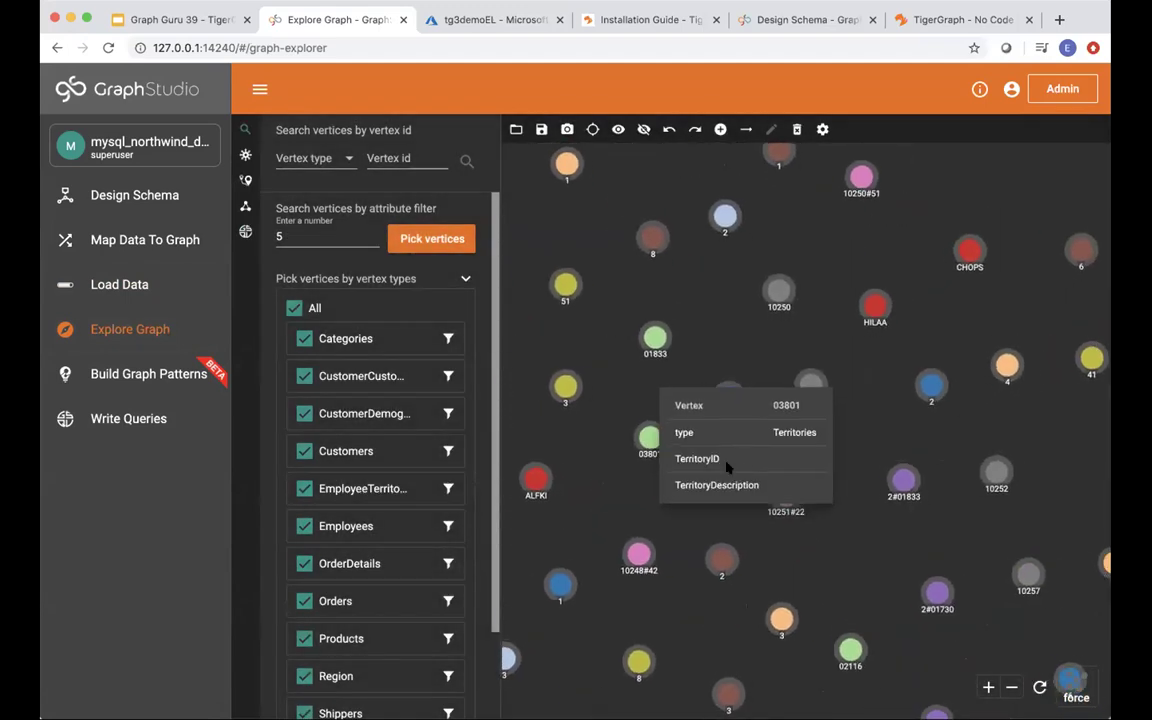
pyautogui.doubleClick(651, 440)
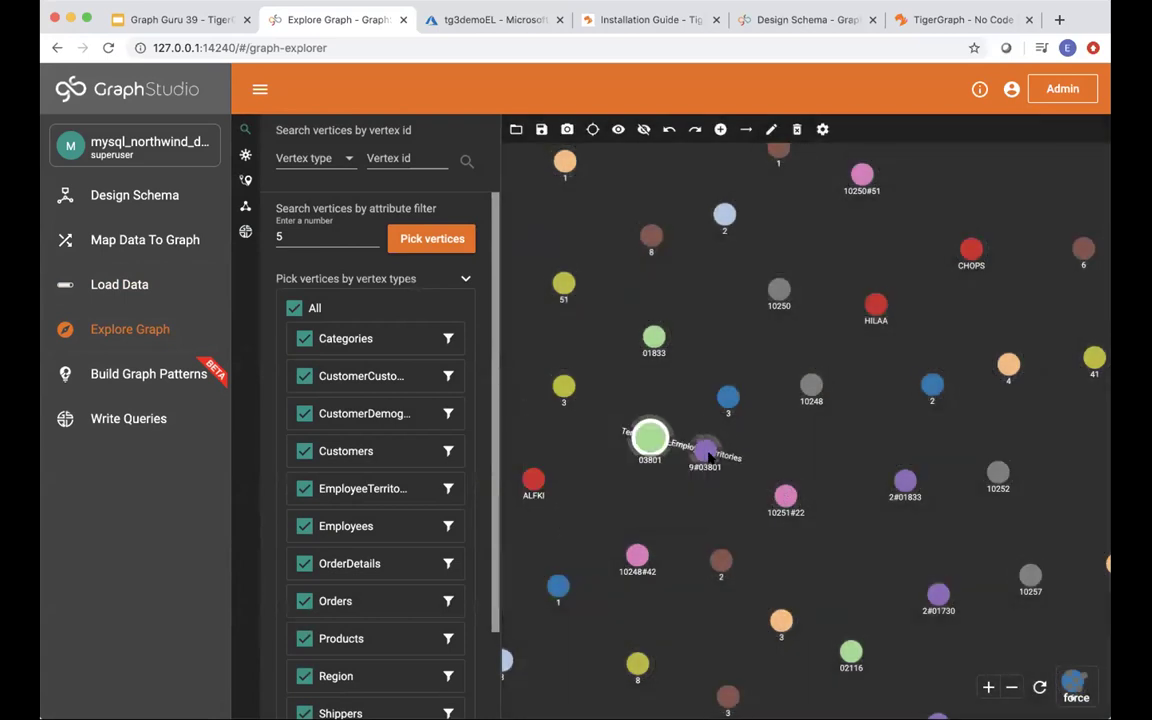
pyautogui.doubleClick(705, 451)
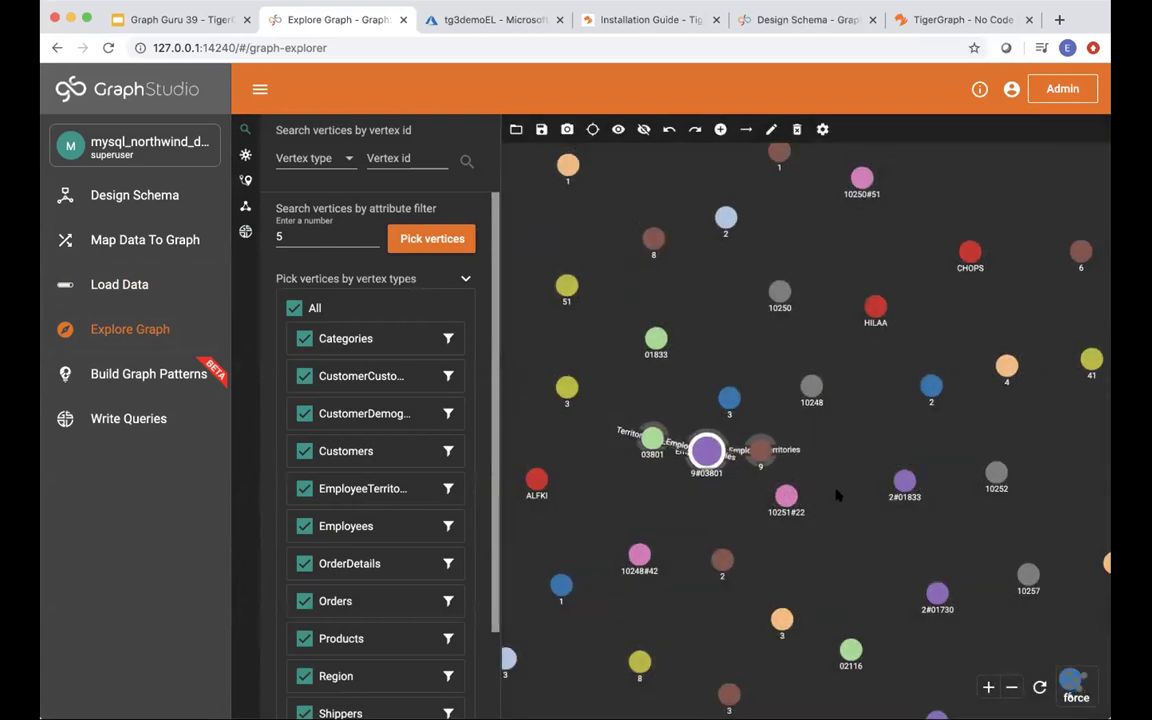
pyautogui.scroll(-3, 836, 494)
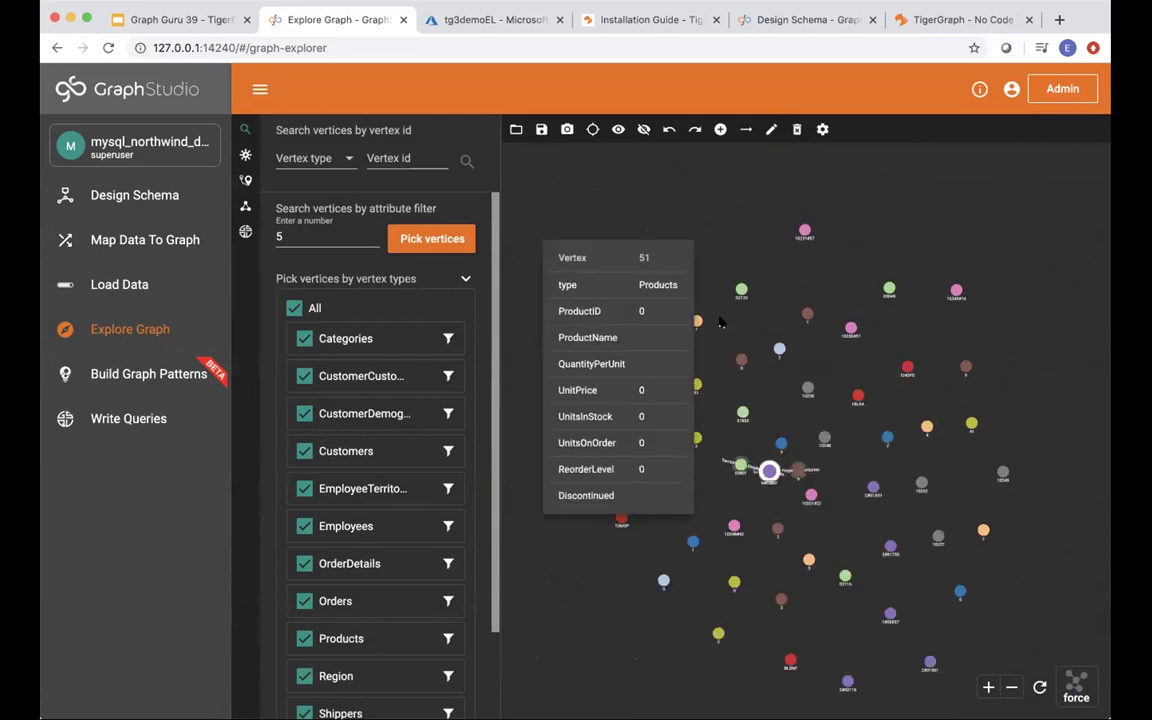
# - Switch back to testgraph and open its schema design
pyautogui.click(153, 158)
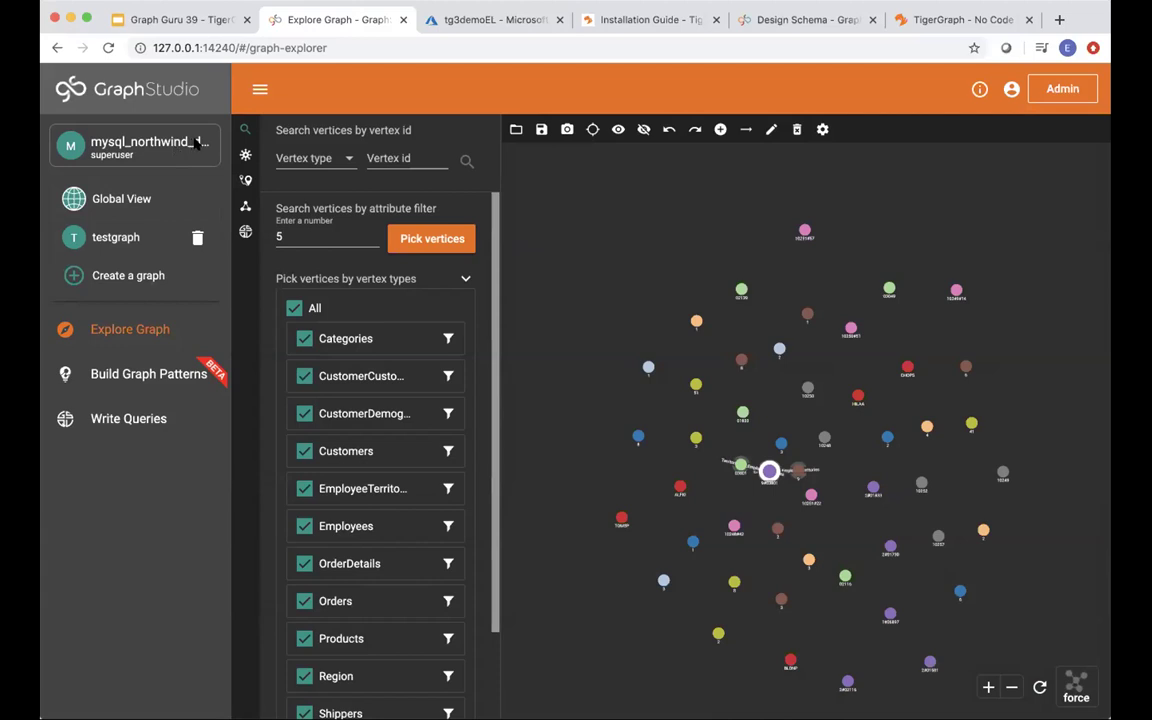
pyautogui.click(113, 237)
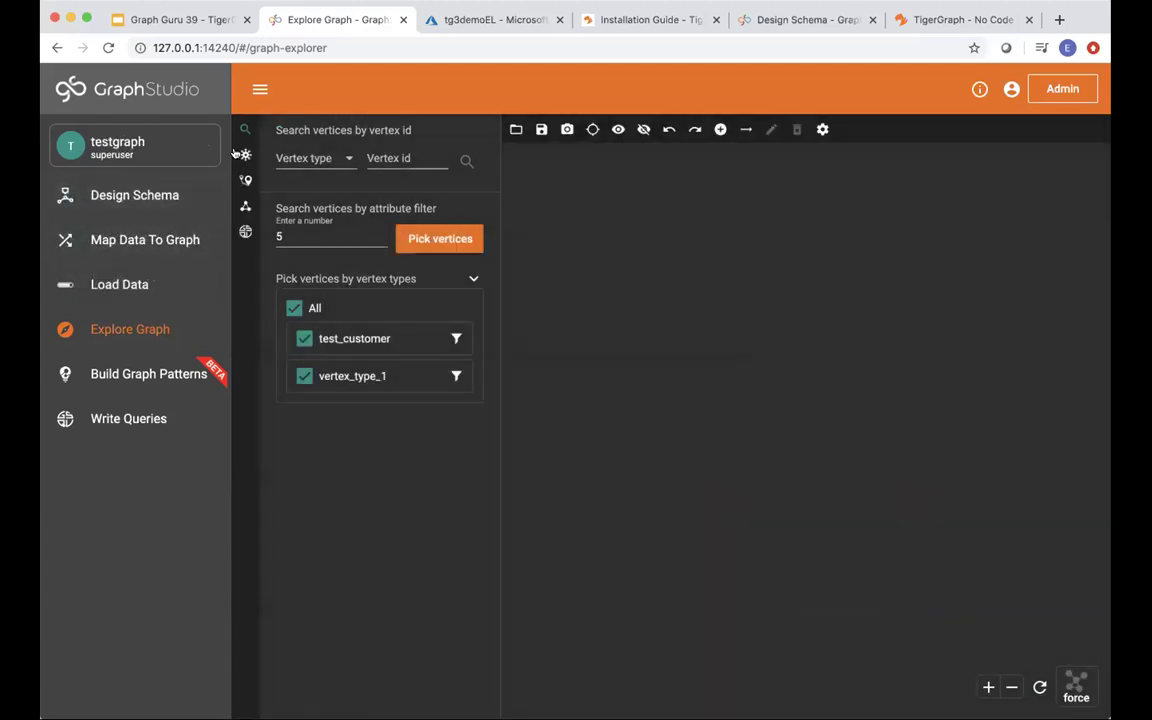
pyautogui.click(140, 193)
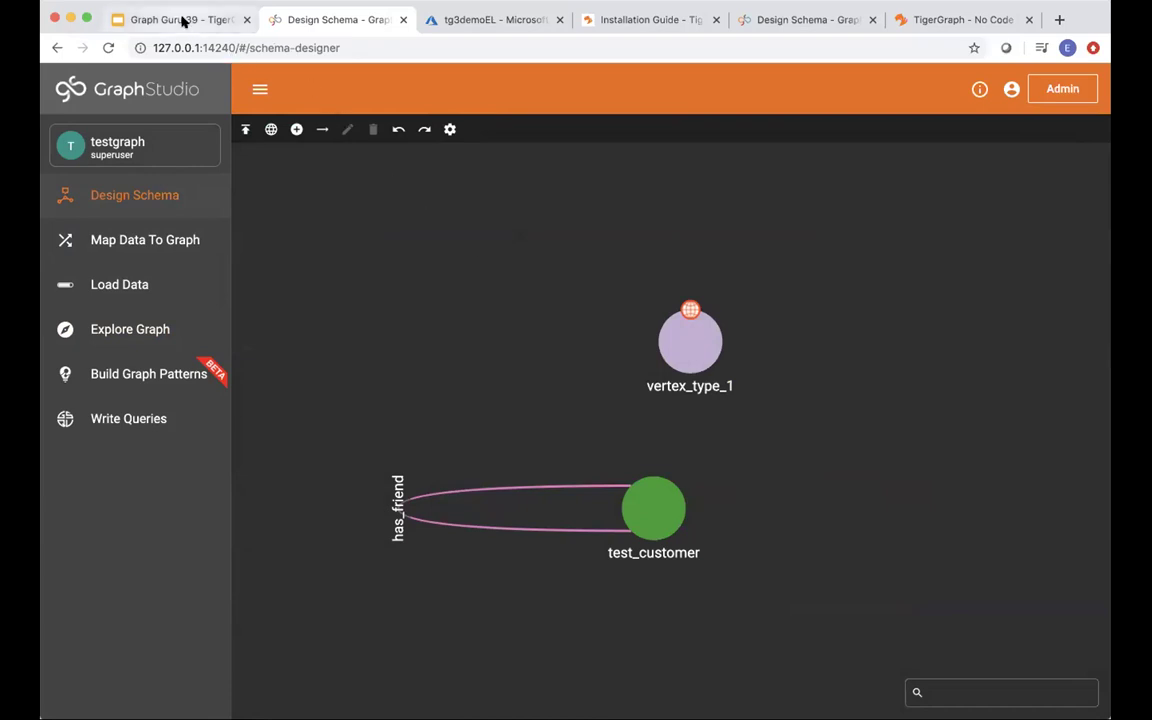
# - Switch to the Graph Guru 39 slide deck in Google Slides and present it from slide 24, the TigerGraph 3.0 application features
pyautogui.hotkey('ctrl', 'shift', 'Tab')
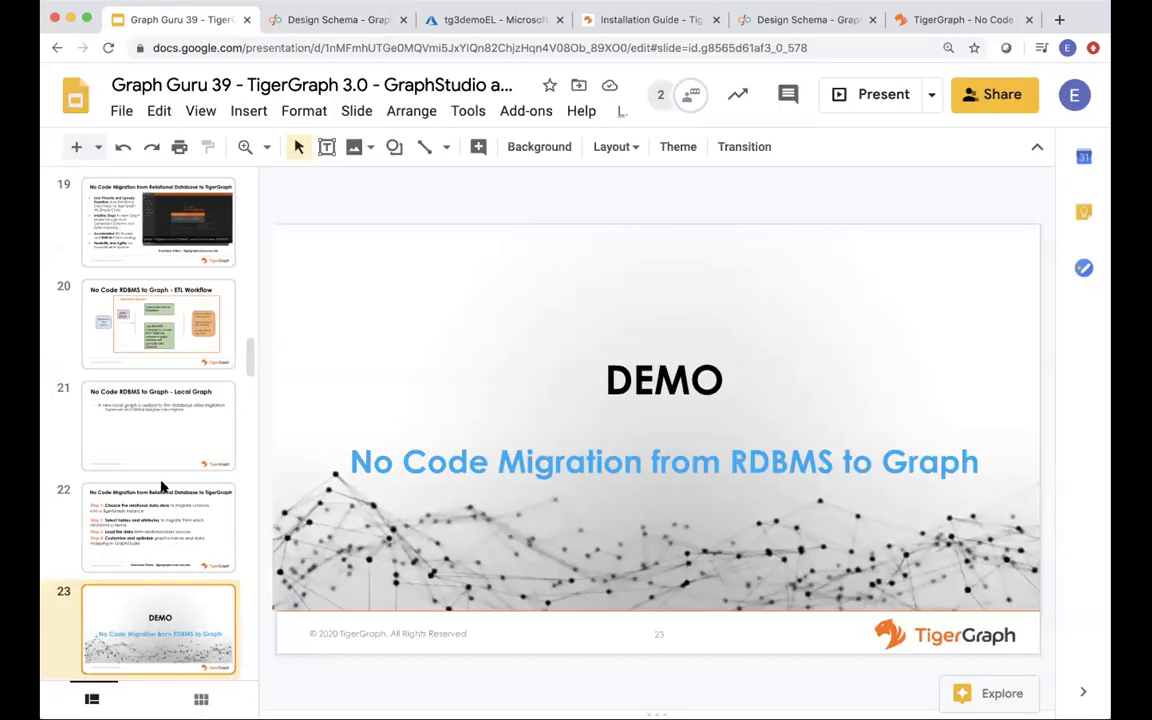
pyautogui.scroll(-3, 157, 518)
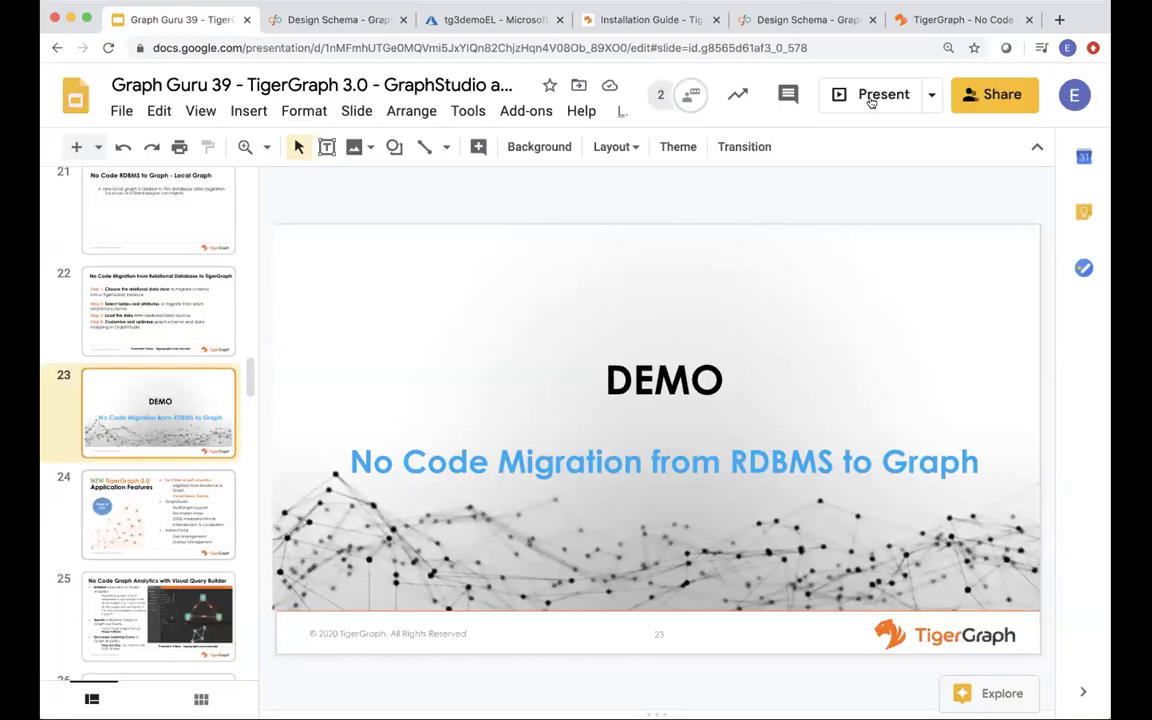
pyautogui.press('Down')
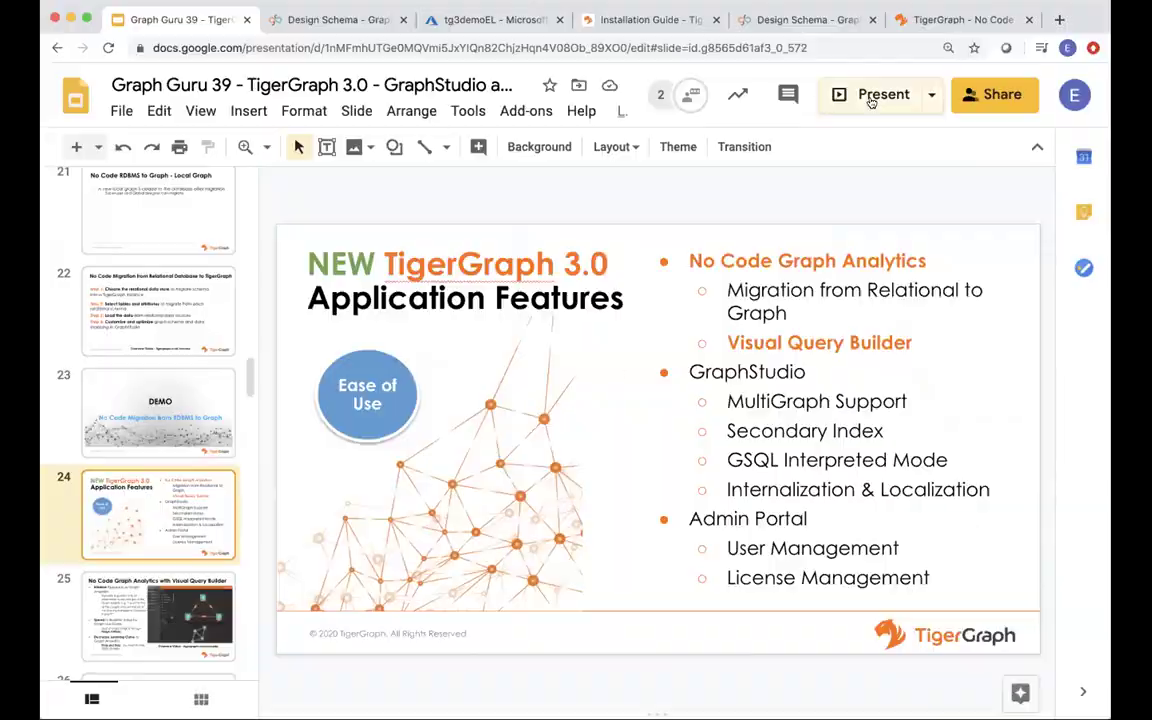
pyautogui.click(871, 103)
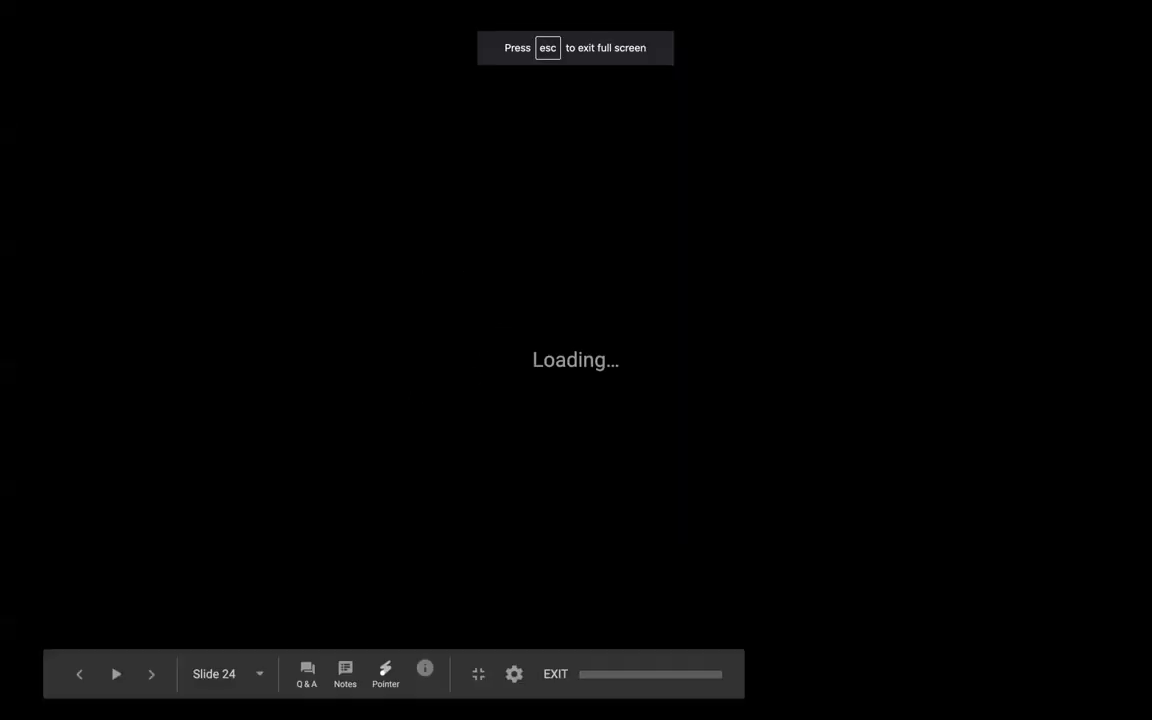
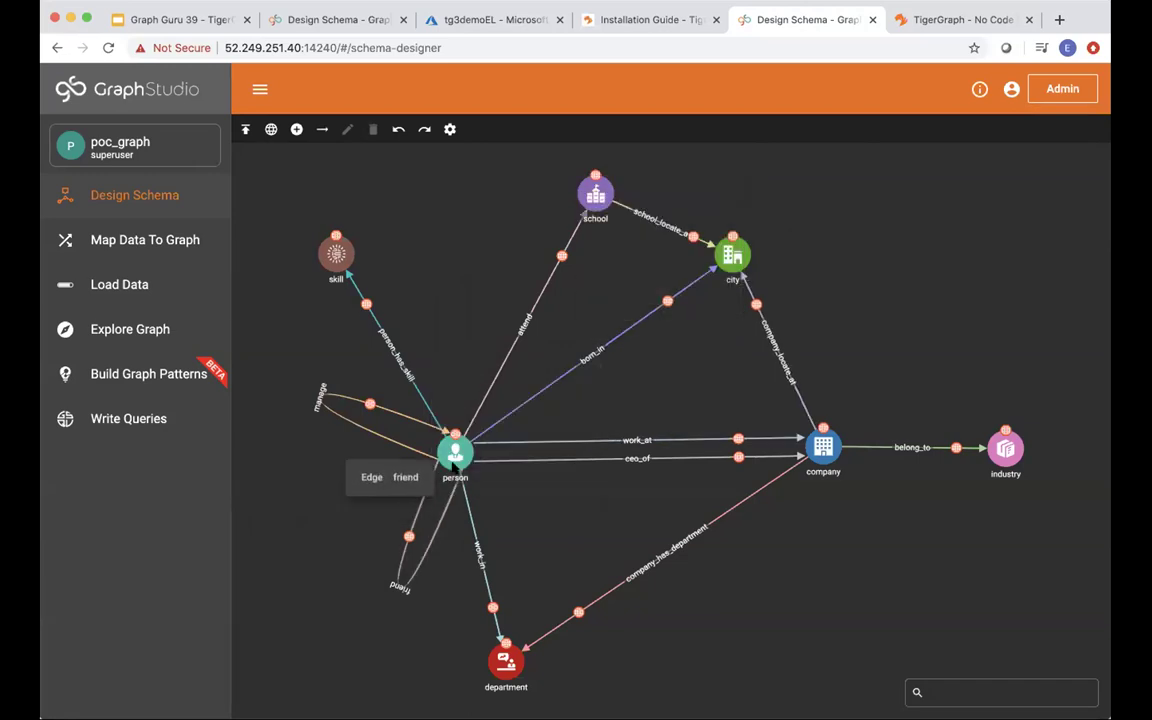
# - Examine the vertex and edge types in poc_graph's schema and the CSV files on its data loading page
pyautogui.moveTo(580, 218)
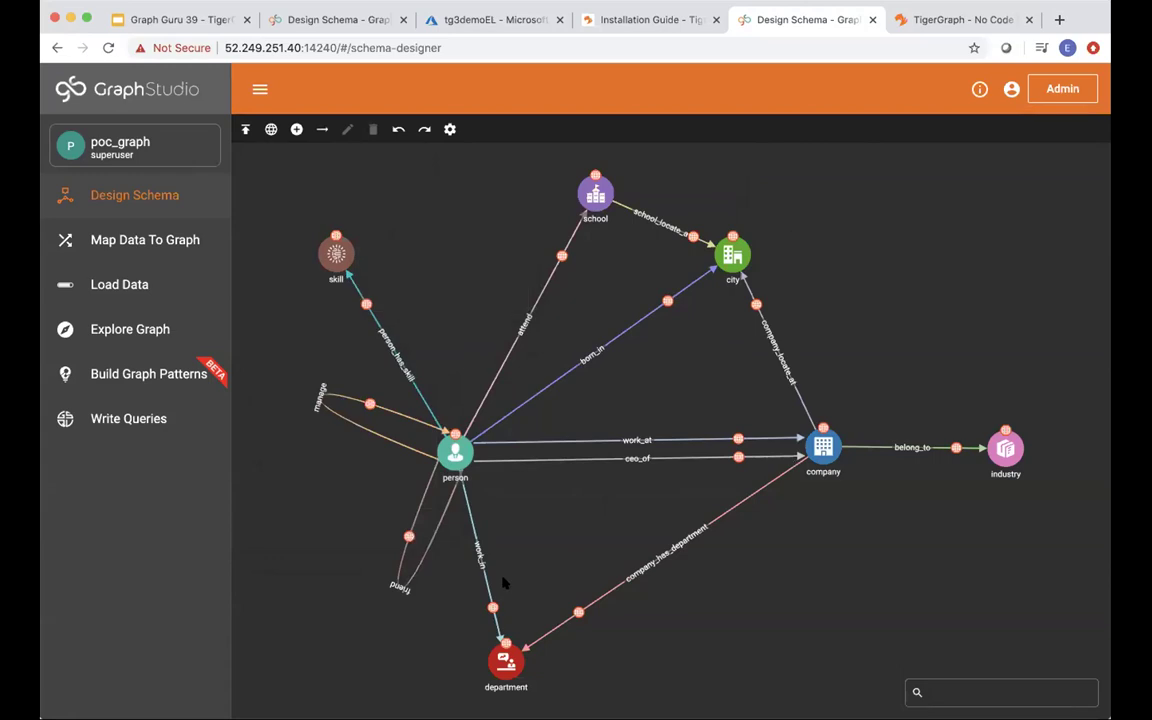
pyautogui.moveTo(515, 670)
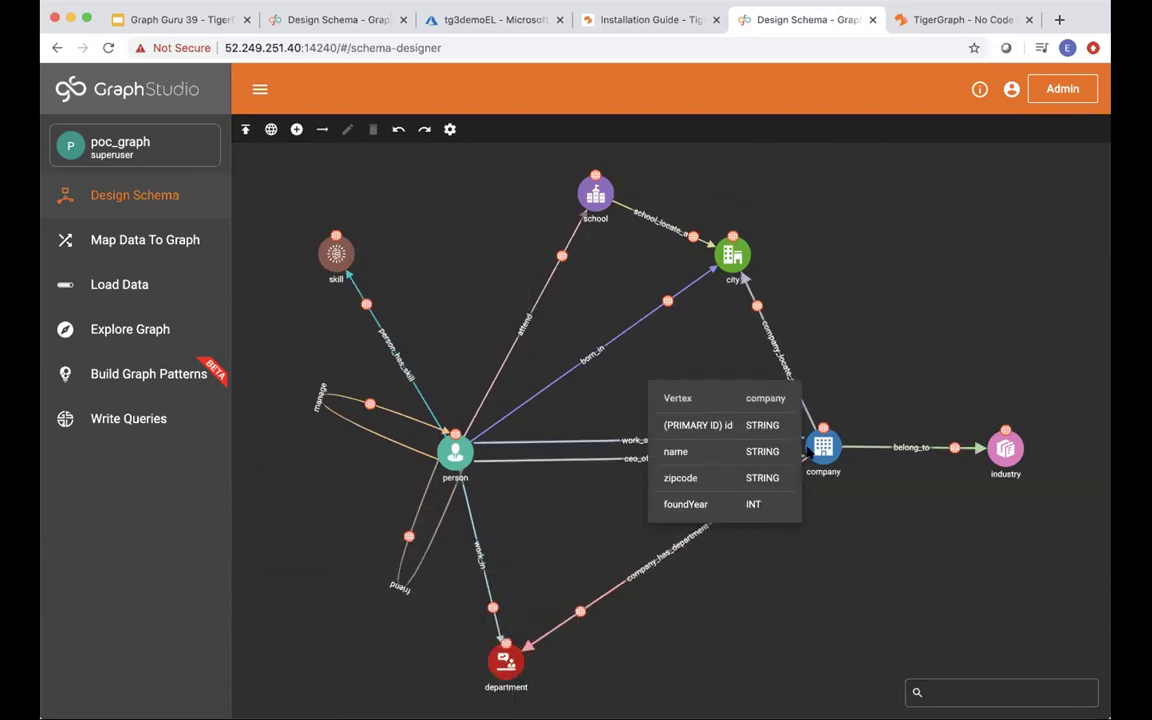
pyautogui.moveTo(1007, 449)
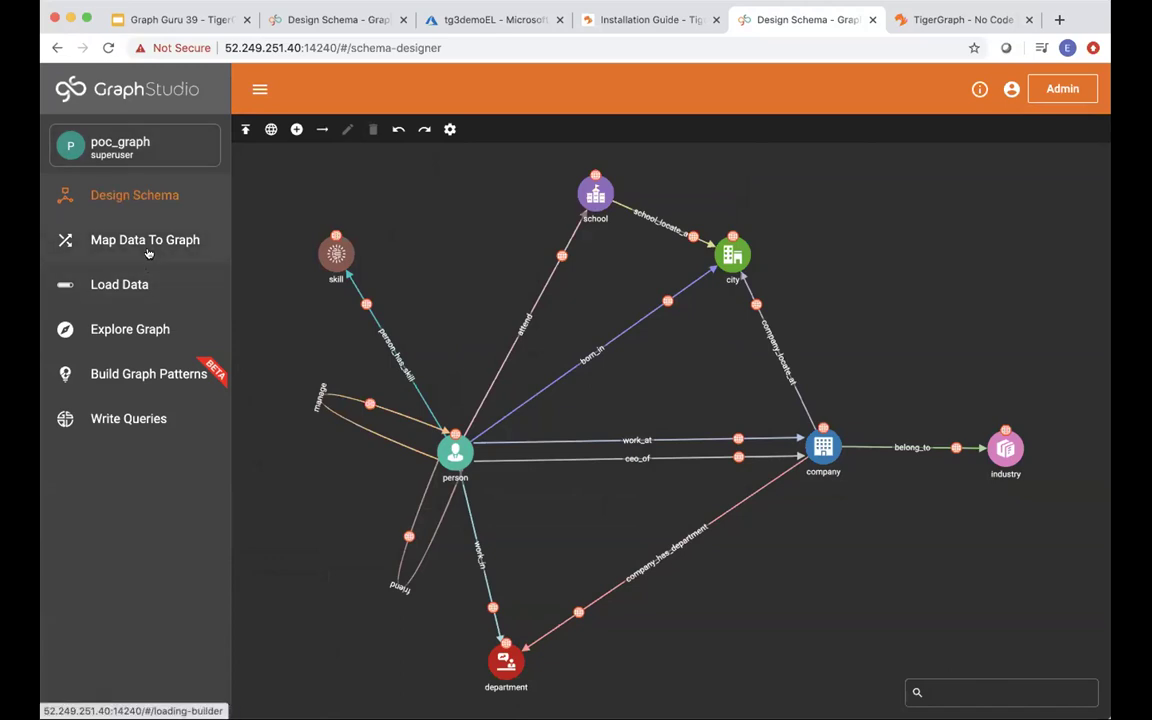
pyautogui.click(133, 303)
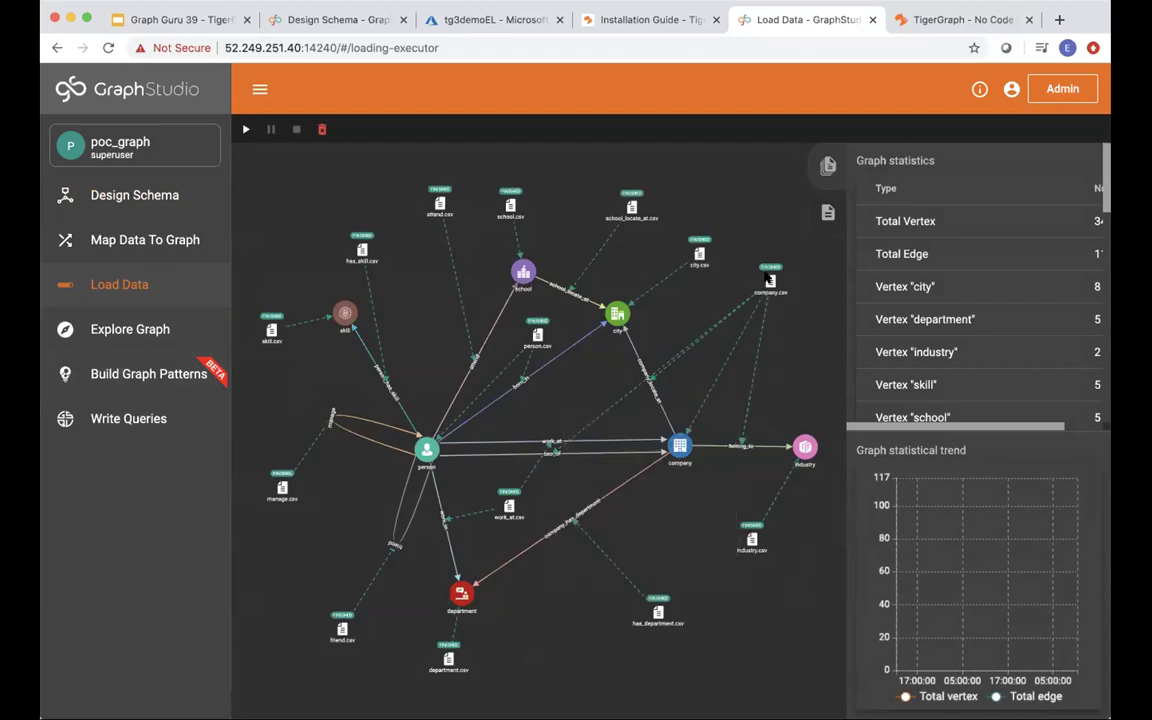
pyautogui.moveTo(768, 280)
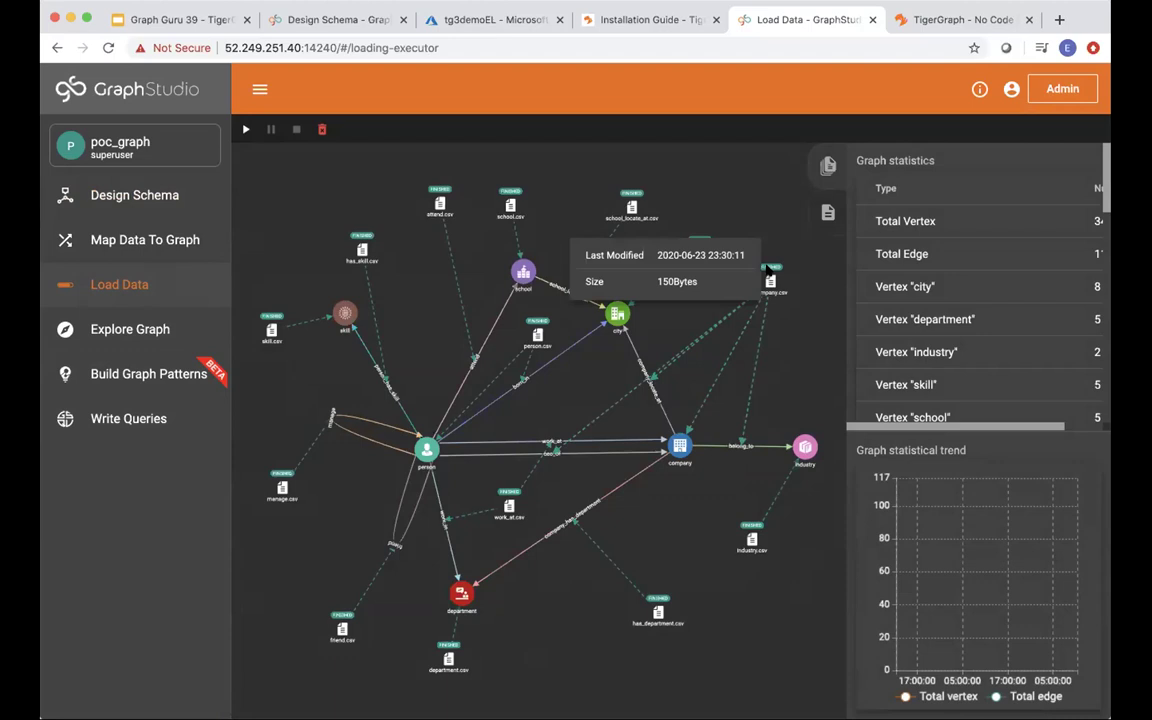
pyautogui.moveTo(630, 204)
# - Open the visual graph pattern builder, run the ceo_of_bigdata pattern and inspect its result vertices in the enlarged result view
pyautogui.click(148, 378)
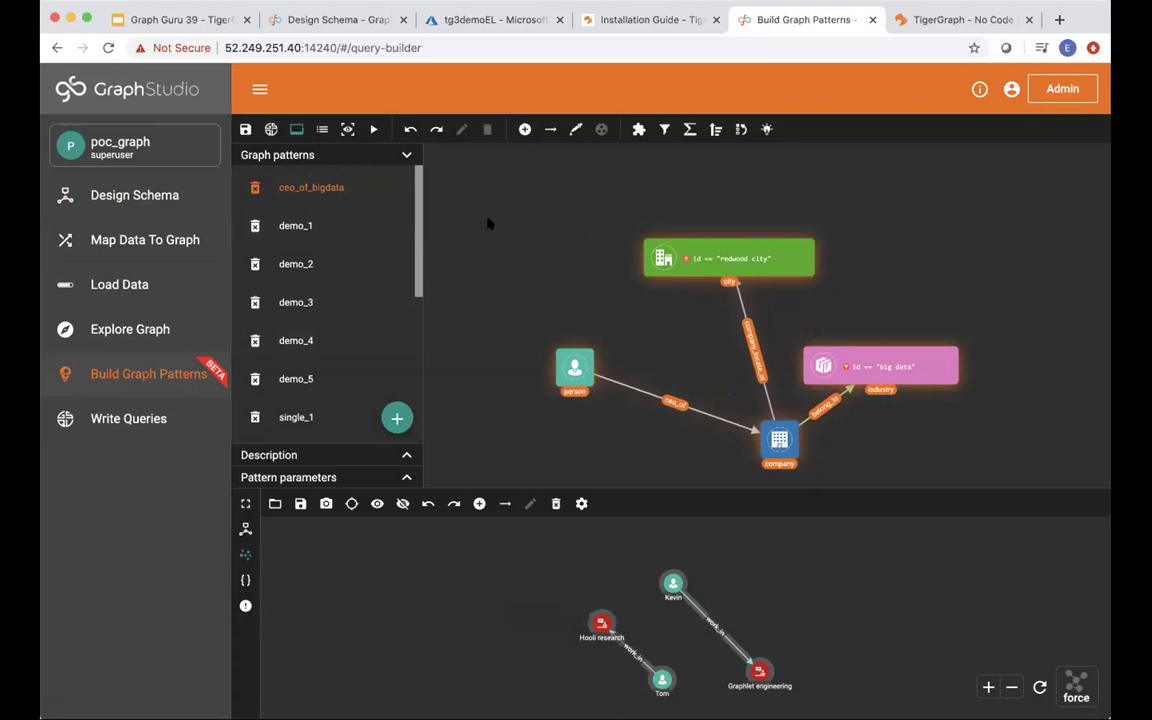
pyautogui.click(372, 131)
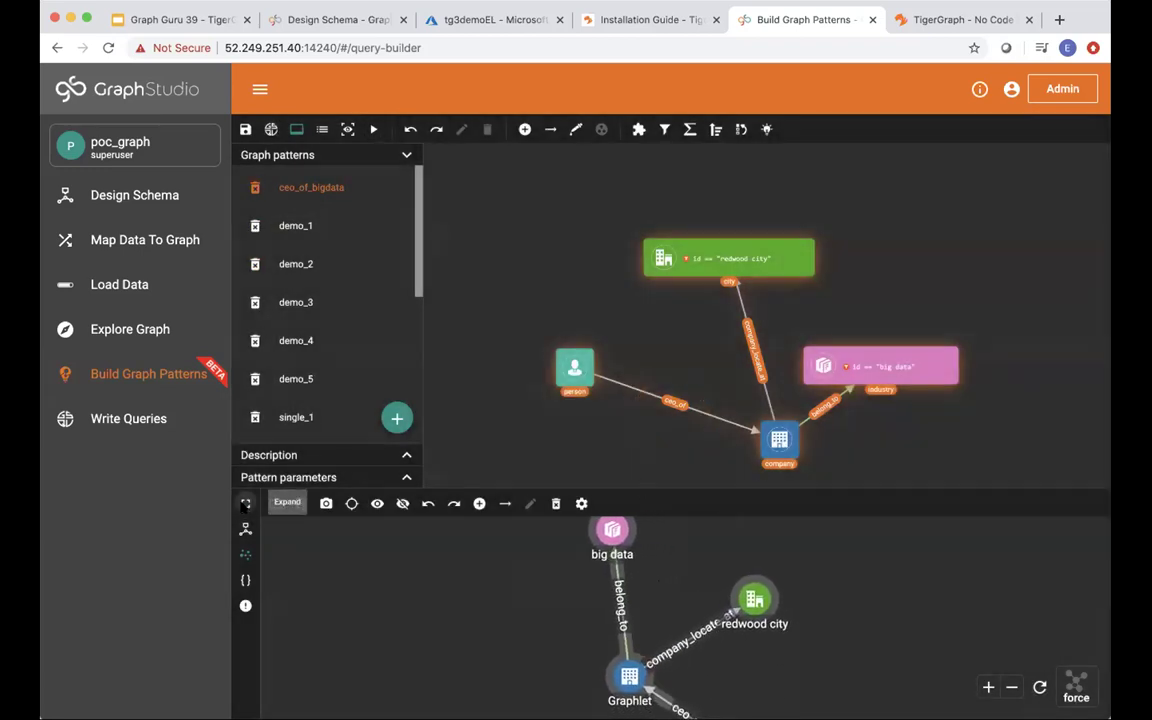
pyautogui.click(245, 503)
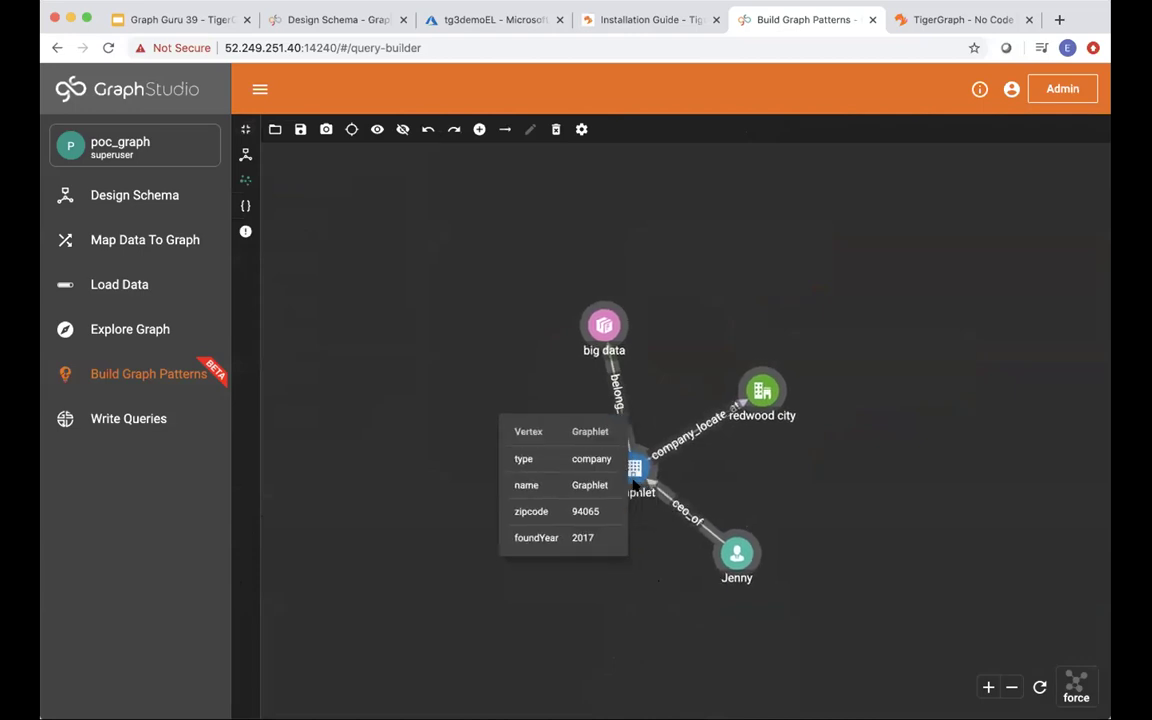
pyautogui.moveTo(733, 570)
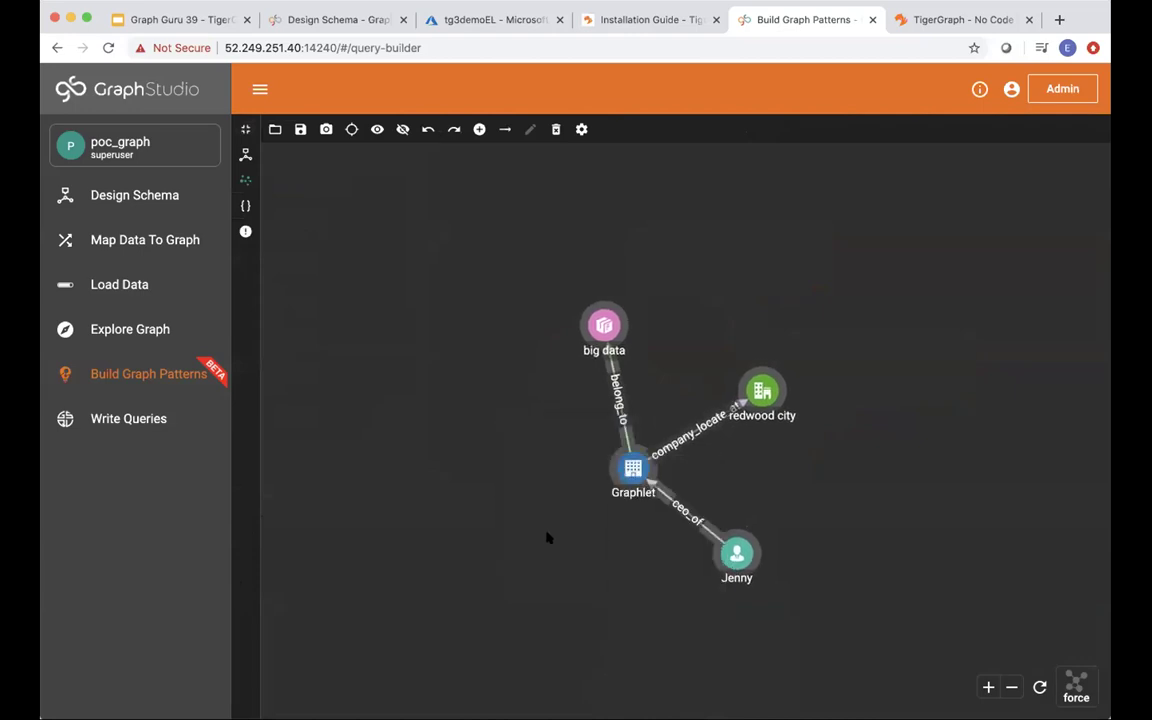
pyautogui.moveTo(632, 490)
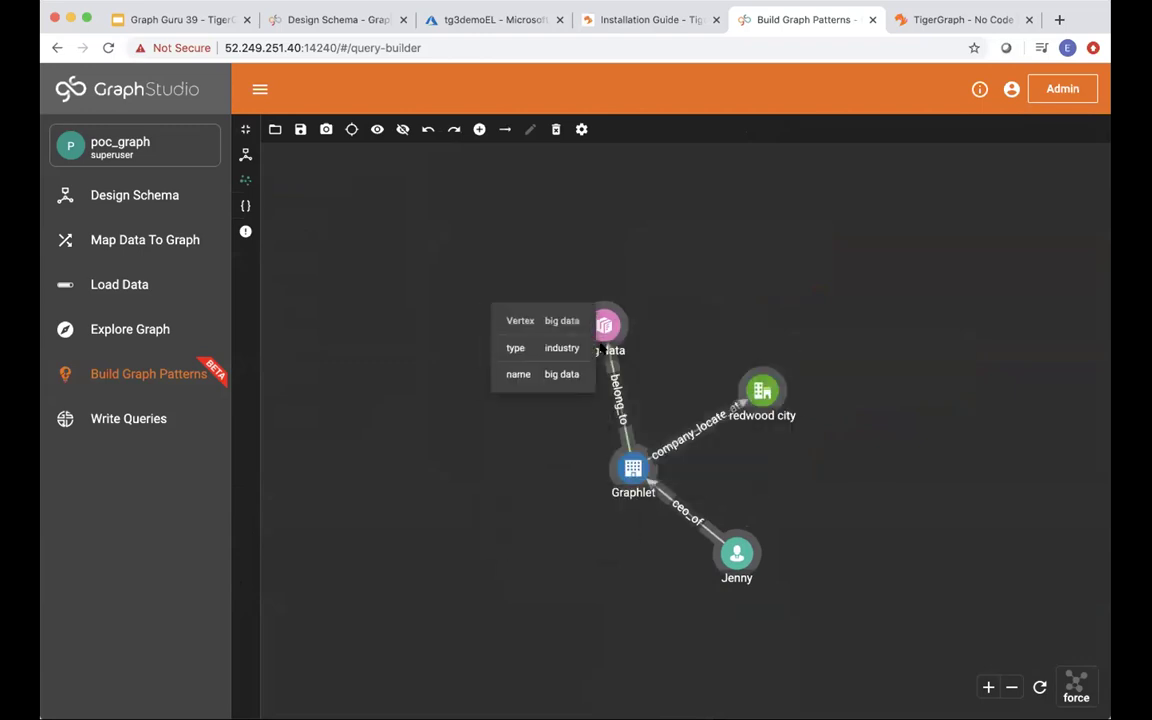
pyautogui.click(248, 129)
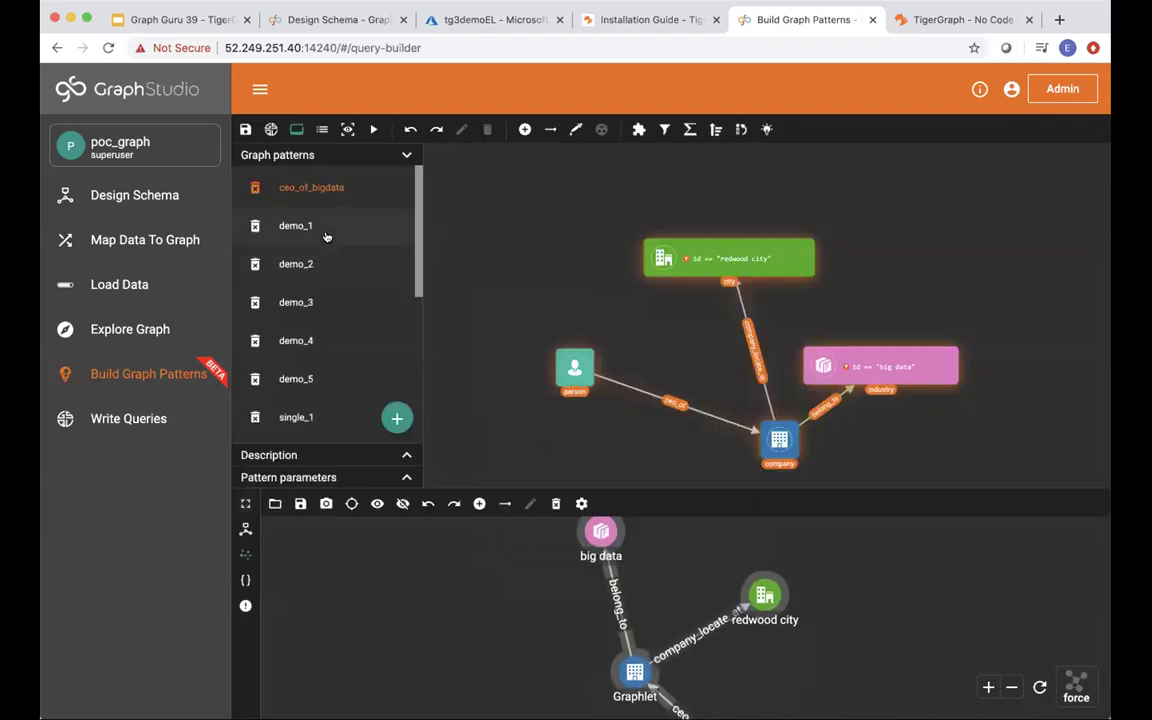
# - Open and run the demo_1 pattern for persons under 30, and inspect the returned persons in the enlarged result view
pyautogui.click(326, 236)
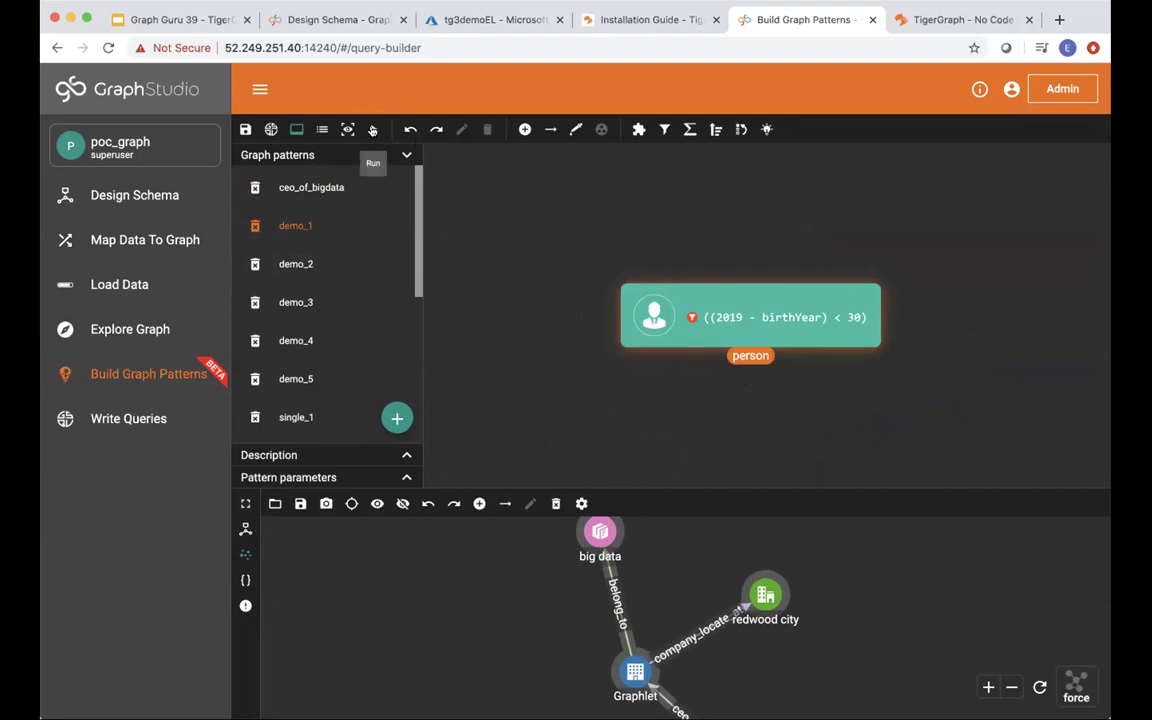
pyautogui.click(374, 130)
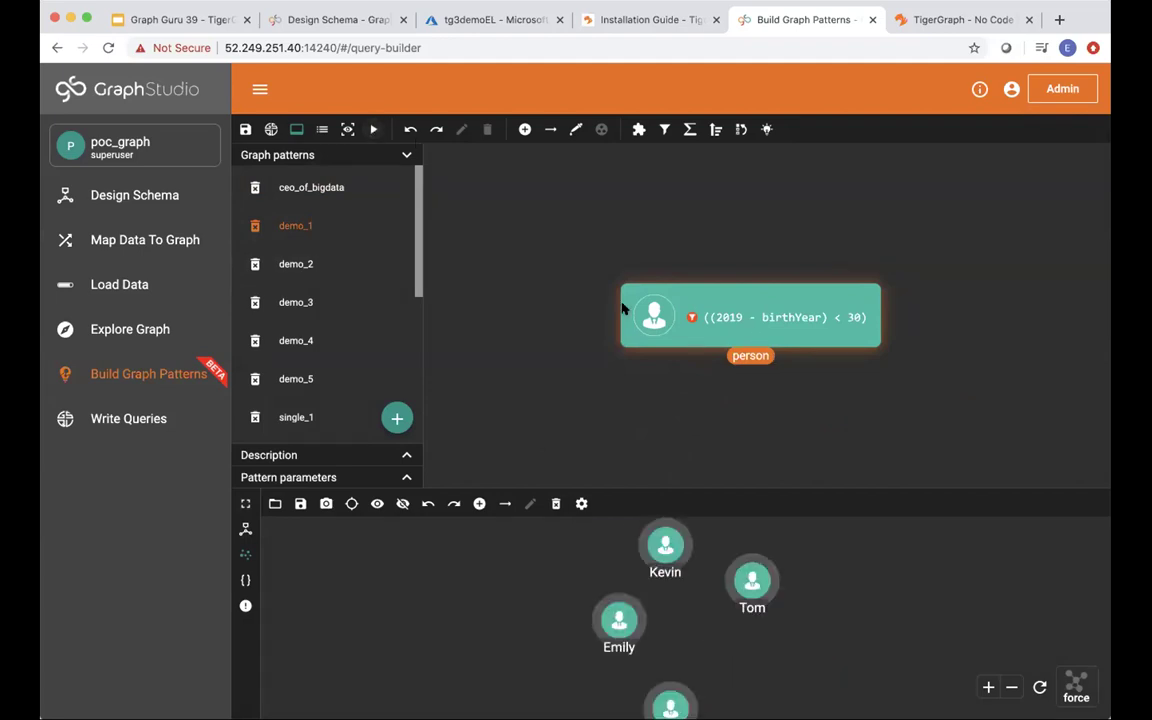
pyautogui.click(245, 504)
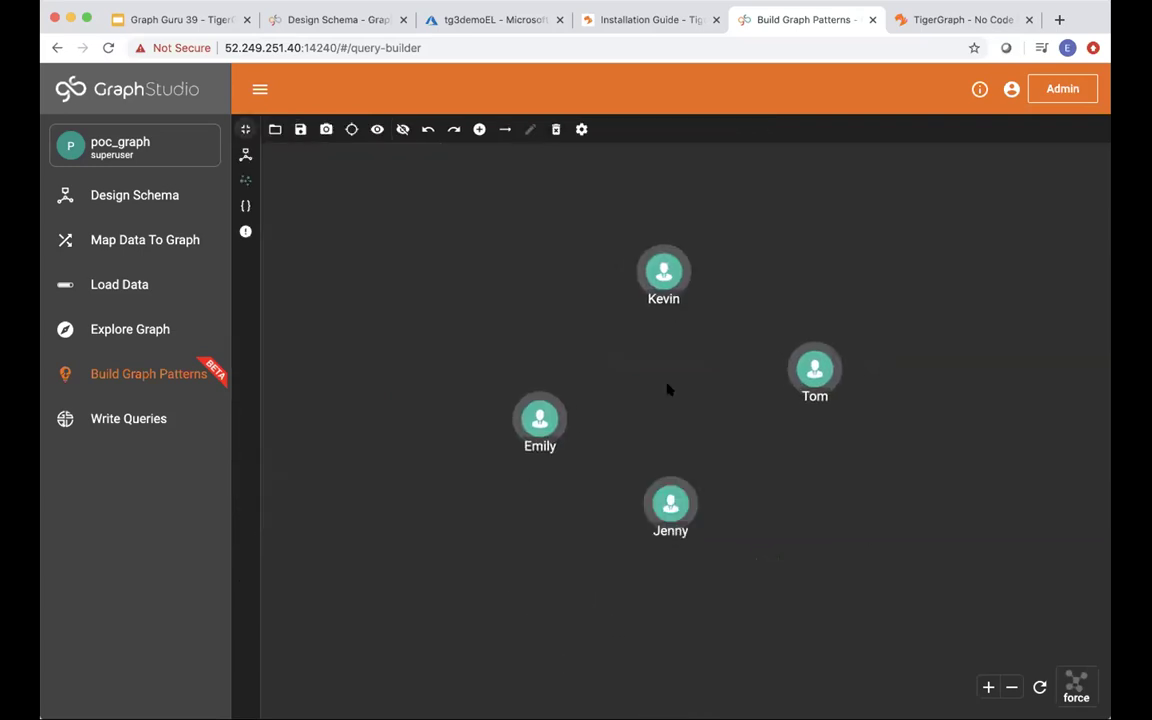
pyautogui.moveTo(650, 278)
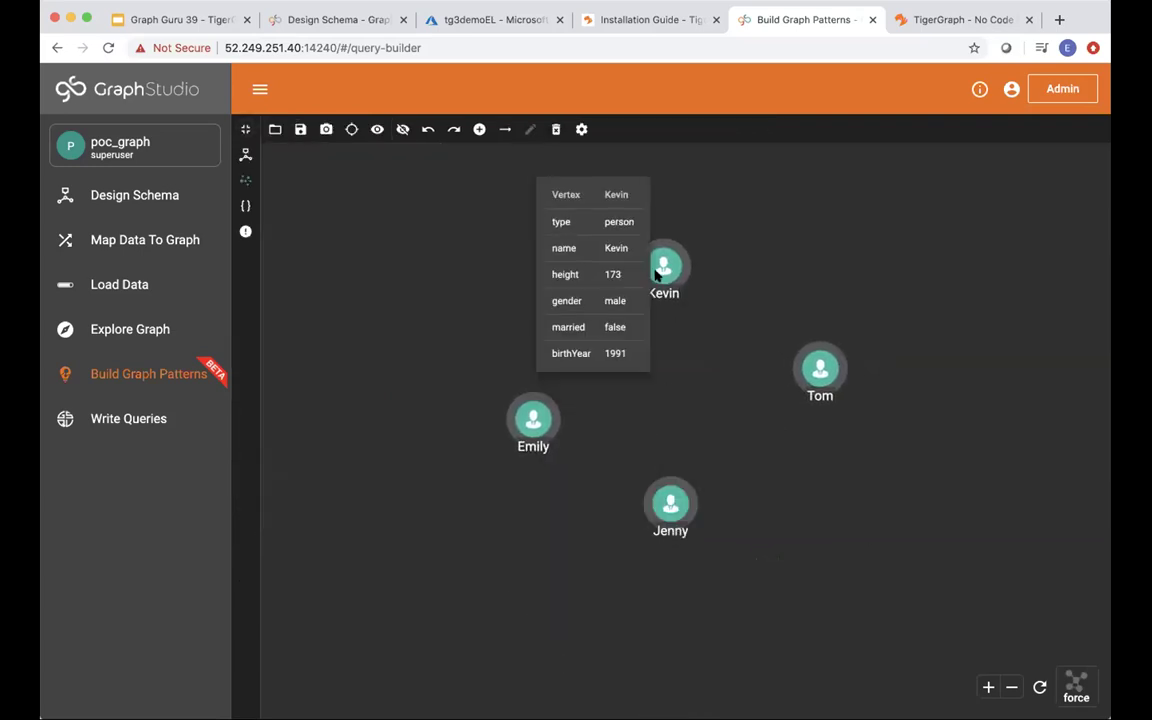
pyautogui.moveTo(830, 388)
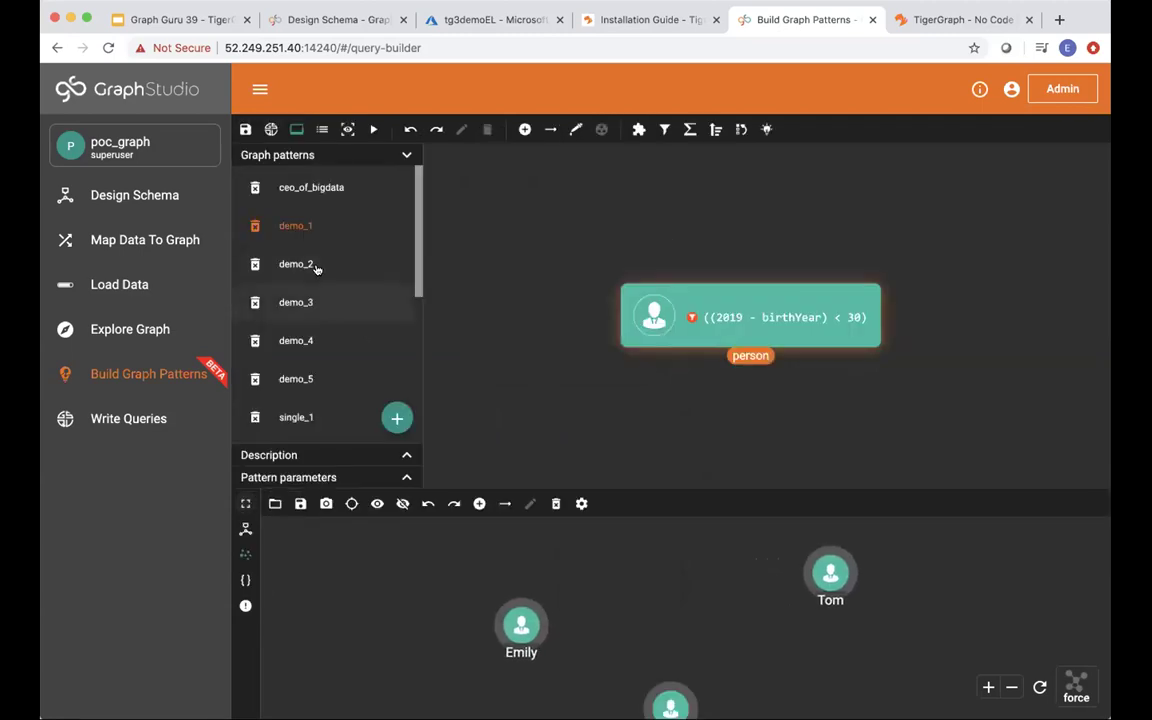
# - Open and run the demo_2 pattern for departments where male persons work, viewing the result enlarged before returning to the pattern
pyautogui.click(316, 268)
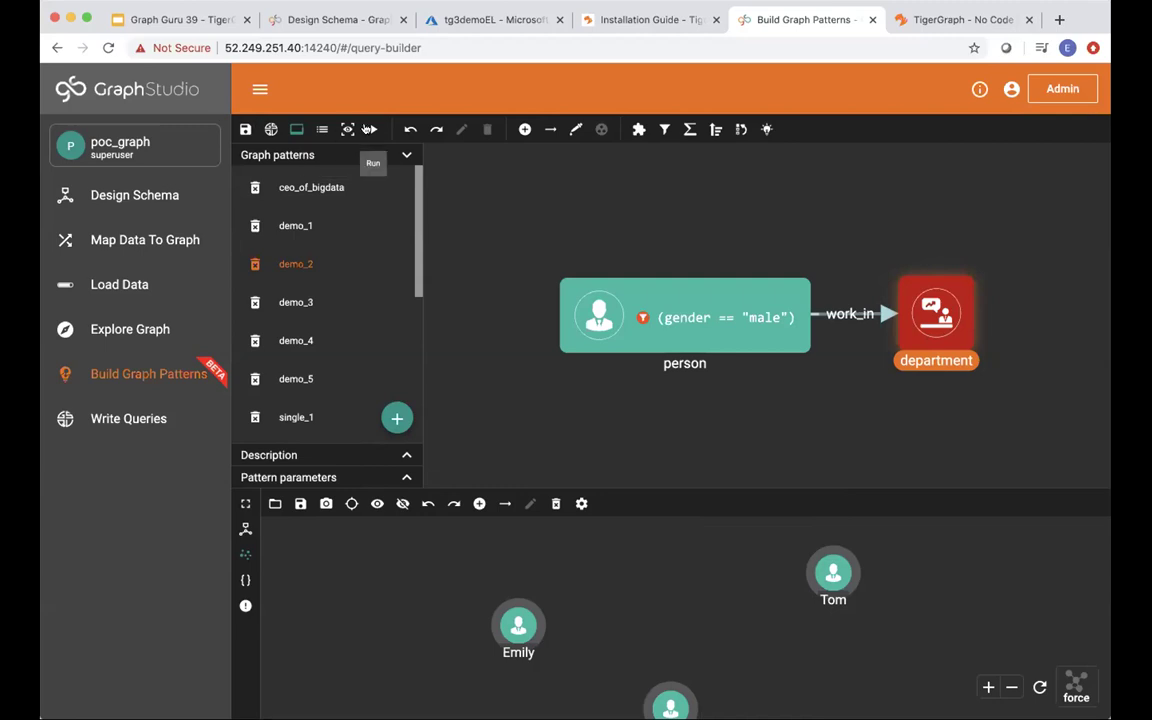
pyautogui.click(369, 129)
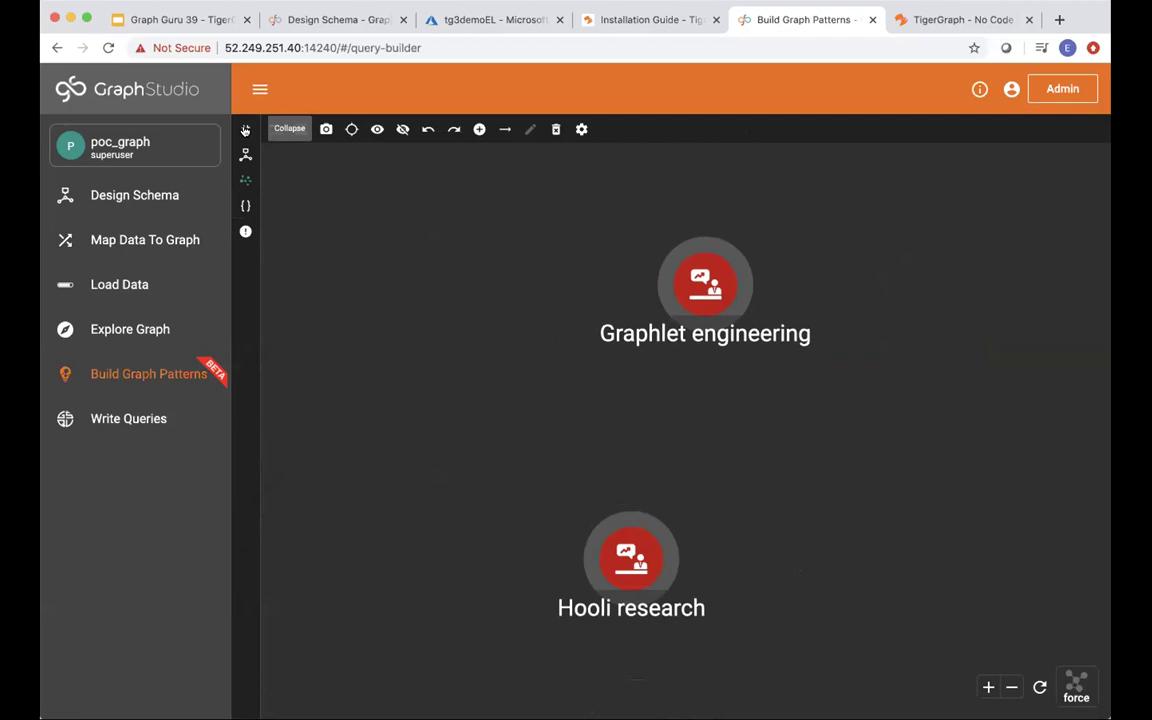
pyautogui.click(245, 131)
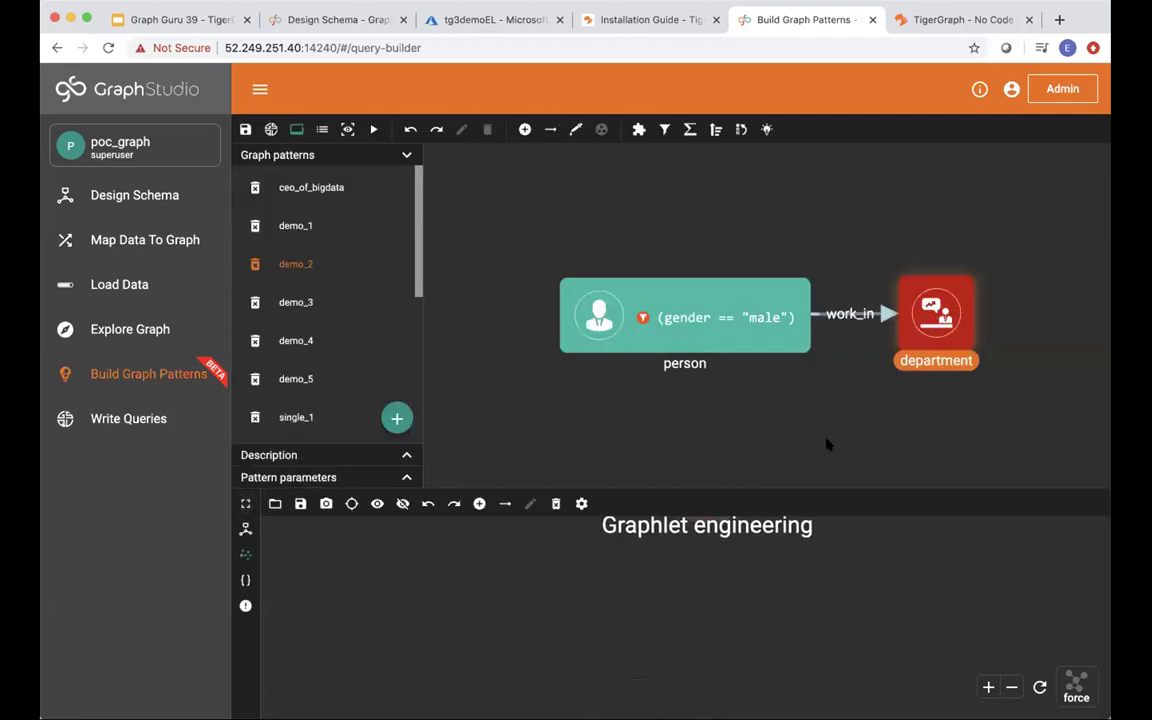
# - Include the person vertex and work_in edge in demo_2's result, save the pattern, rerun it and examine the enlarged result
pyautogui.click(766, 129)
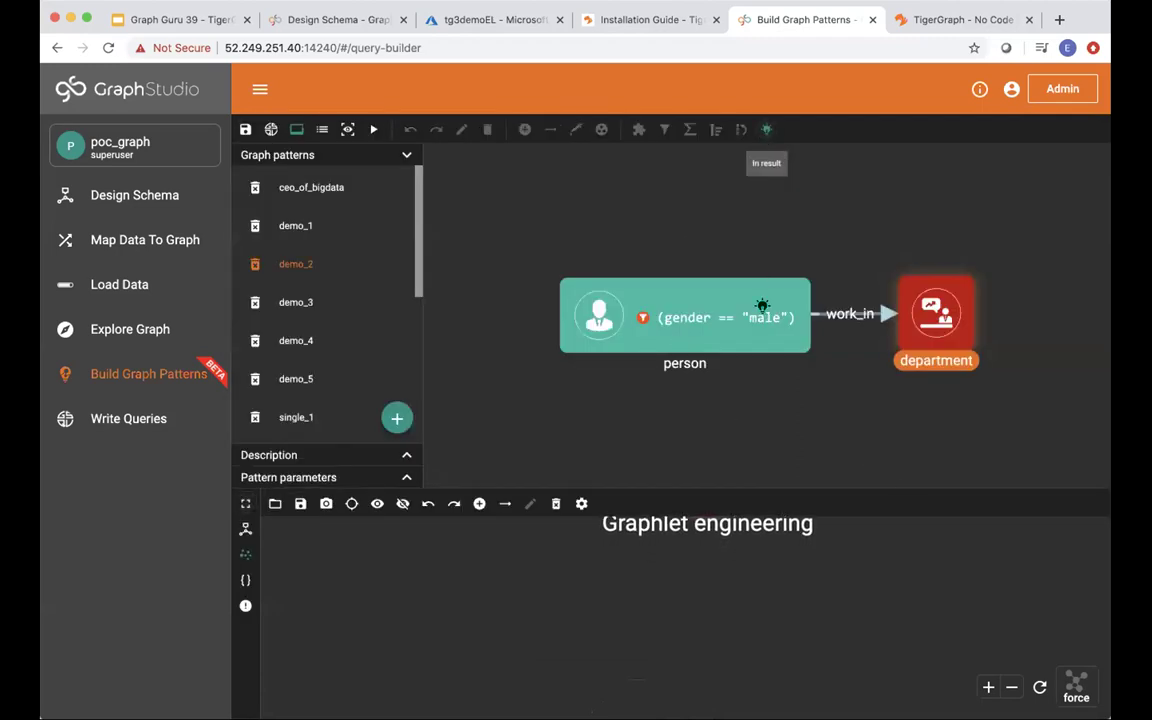
pyautogui.click(752, 317)
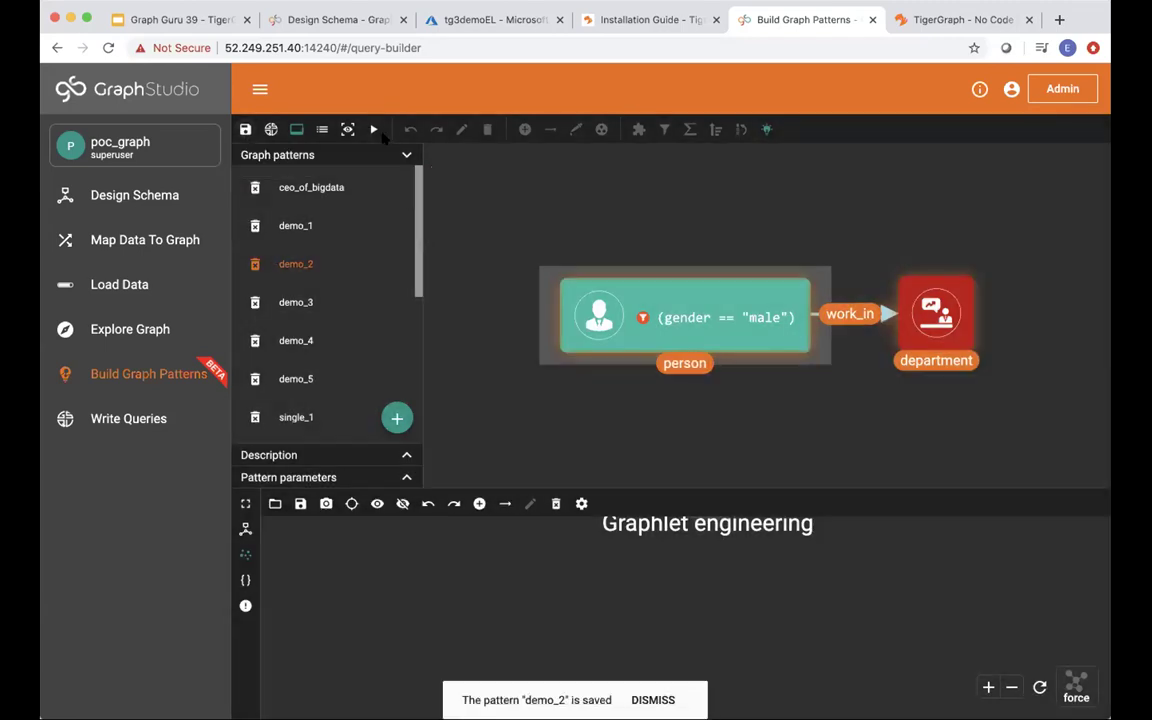
pyautogui.click(374, 130)
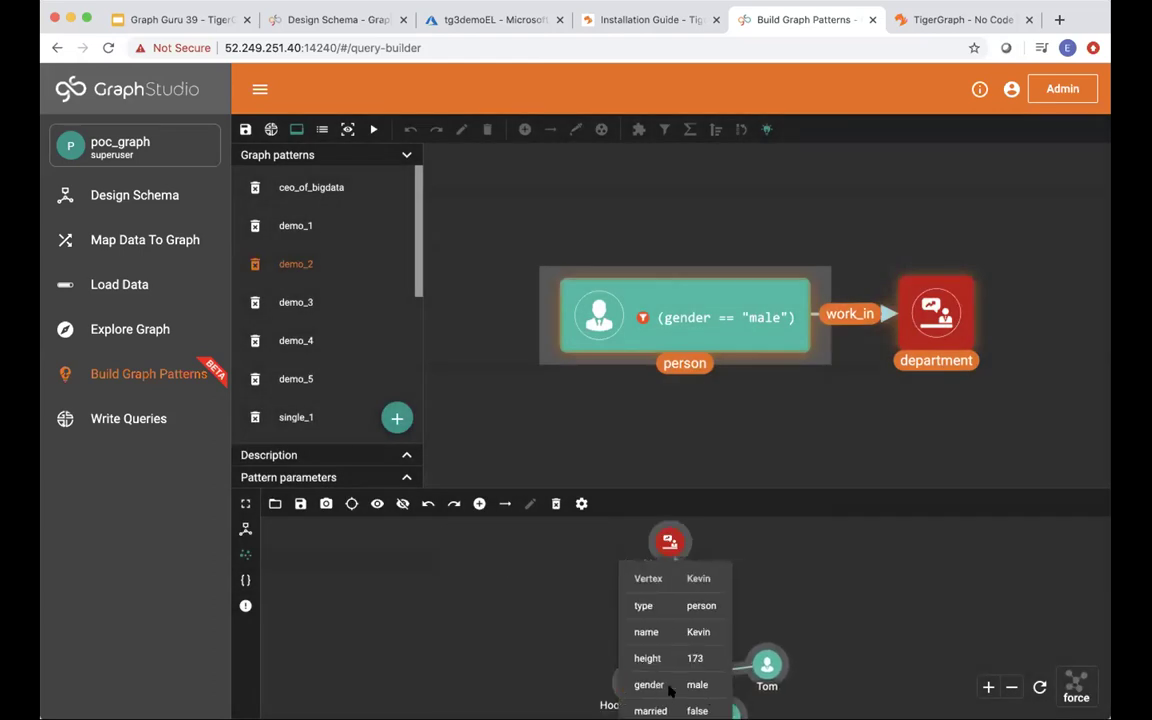
pyautogui.click(245, 504)
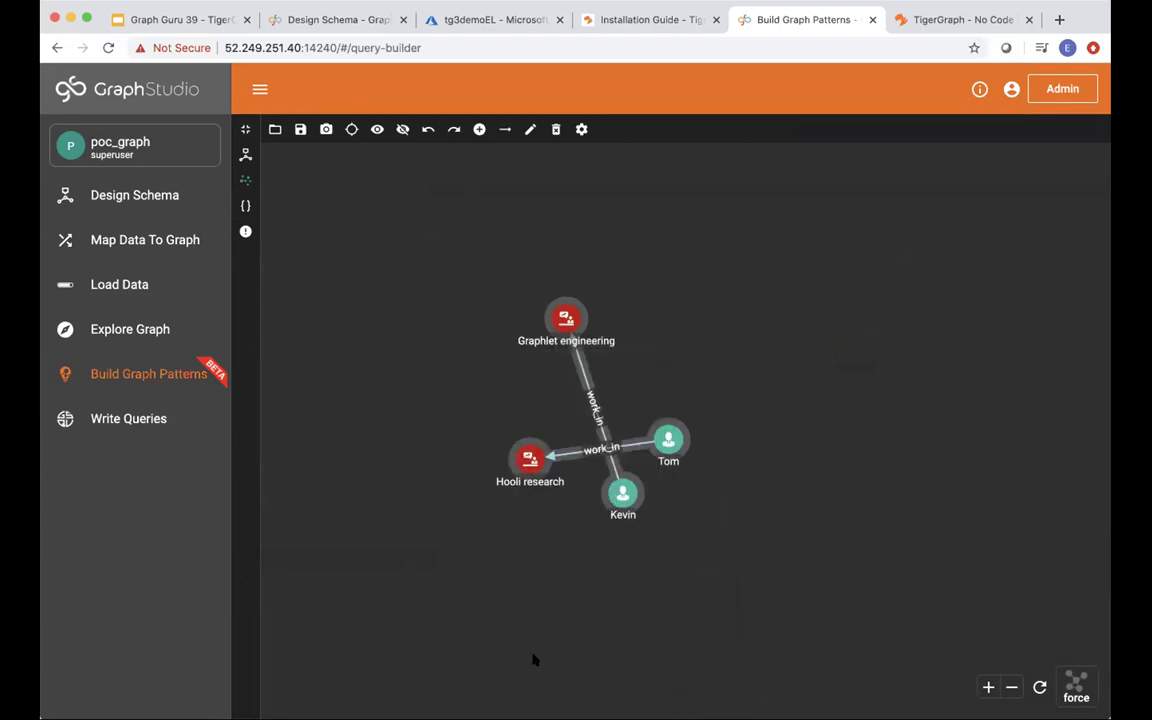
pyautogui.moveTo(536, 455)
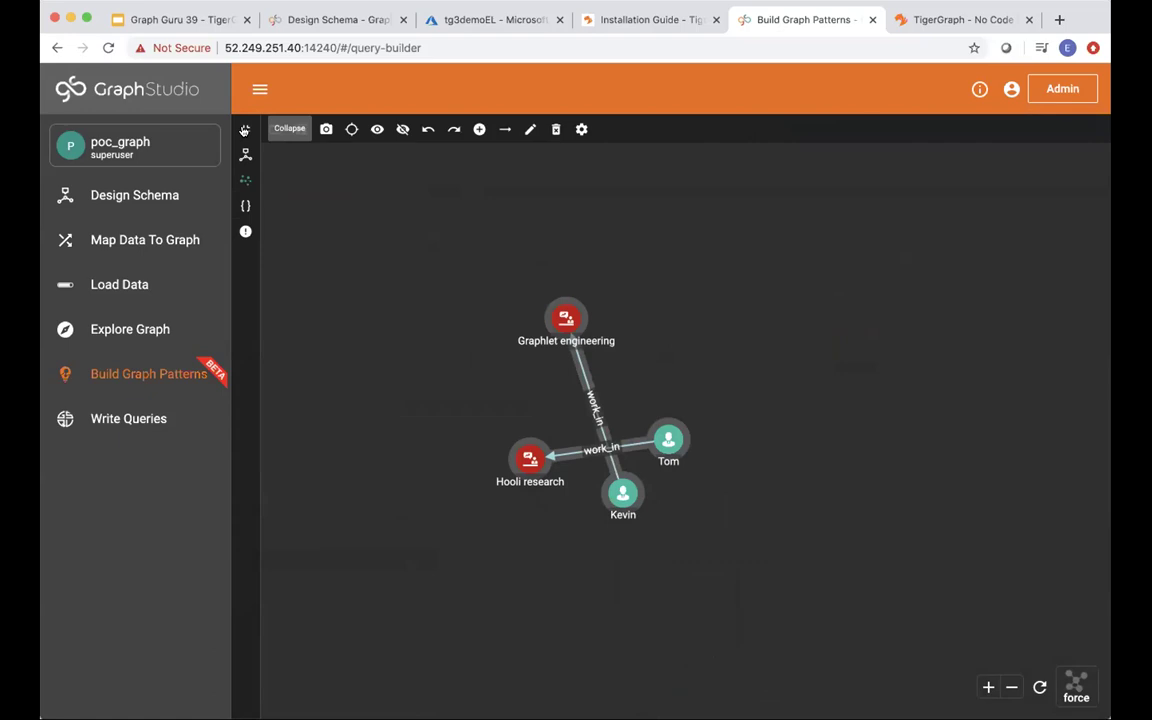
pyautogui.click(244, 130)
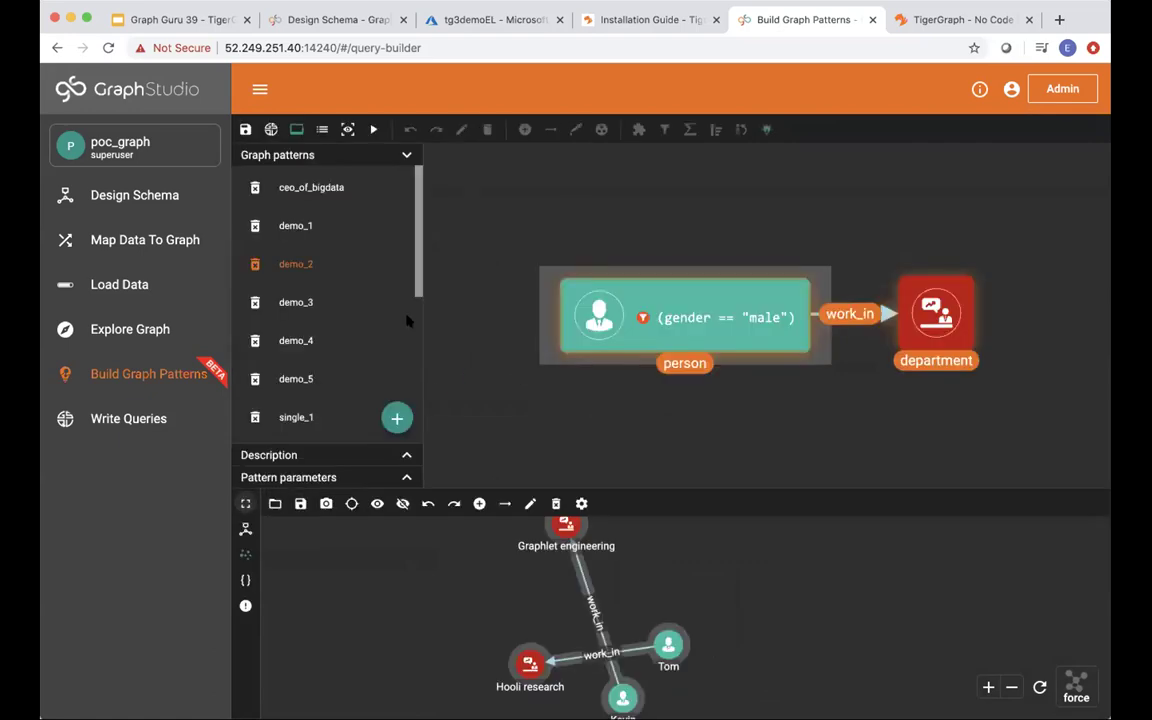
# - Browse the saved graph patterns, opening demo_5 and widget_1 to view how they combine person sets
pyautogui.scroll(-2, 417, 287)
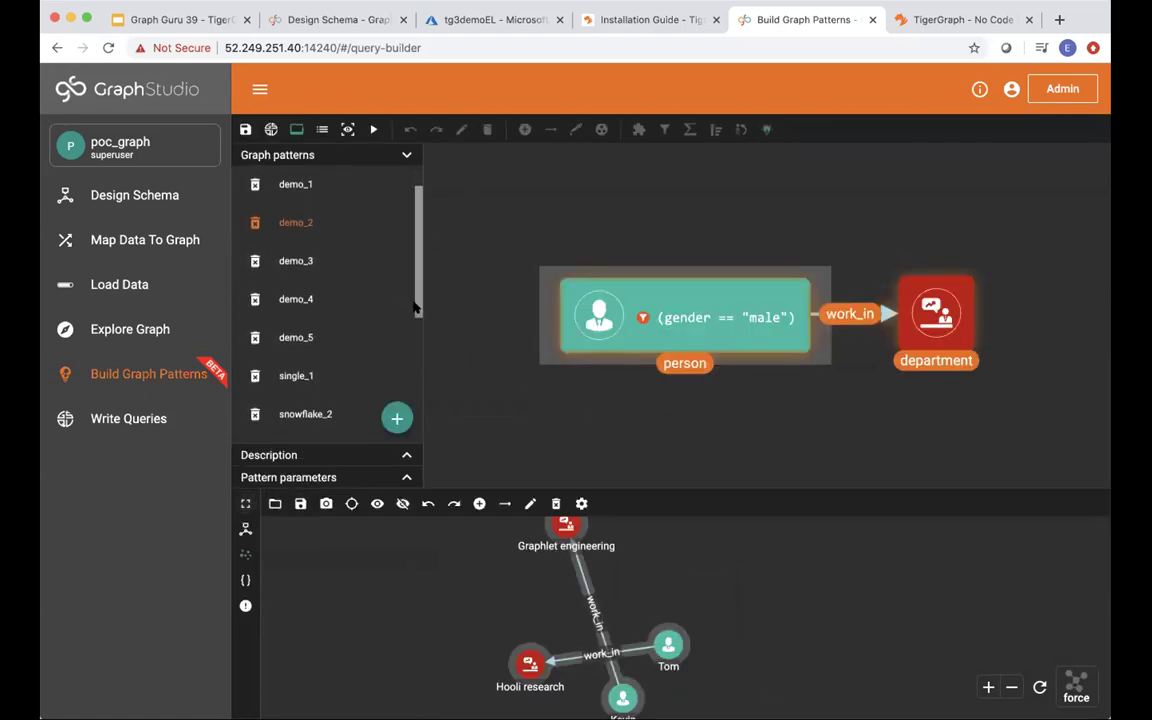
pyautogui.click(310, 332)
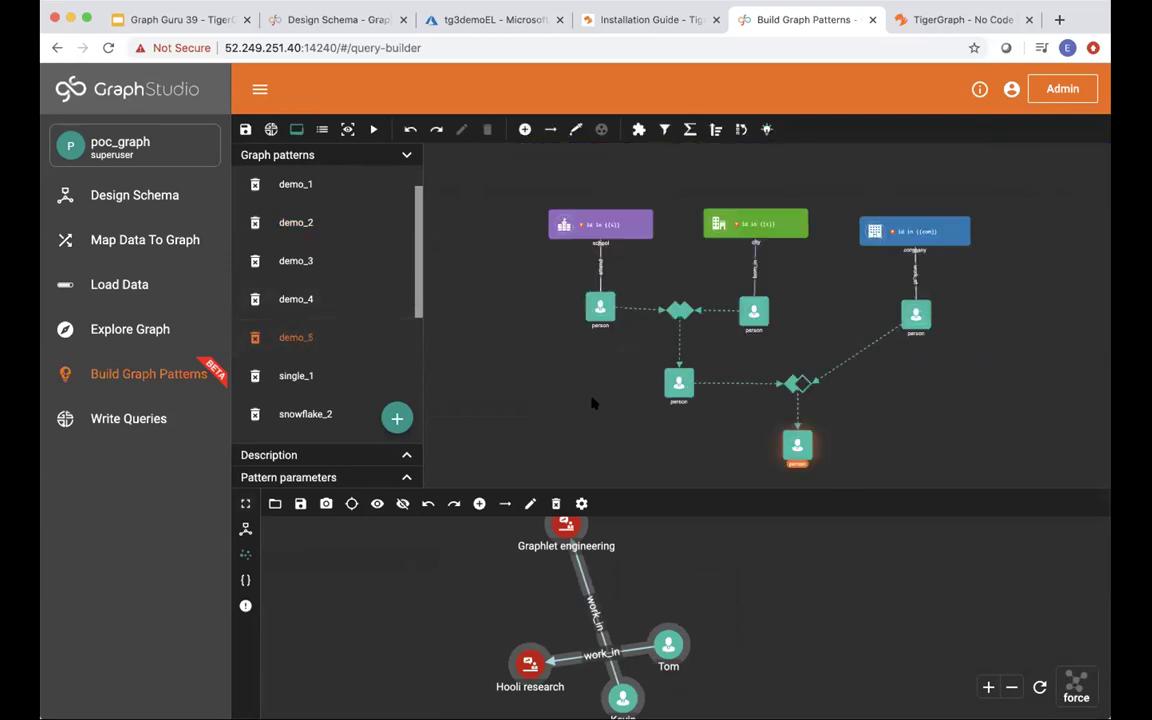
pyautogui.scroll(-3, 333, 426)
pyautogui.scroll(-1, 332, 401)
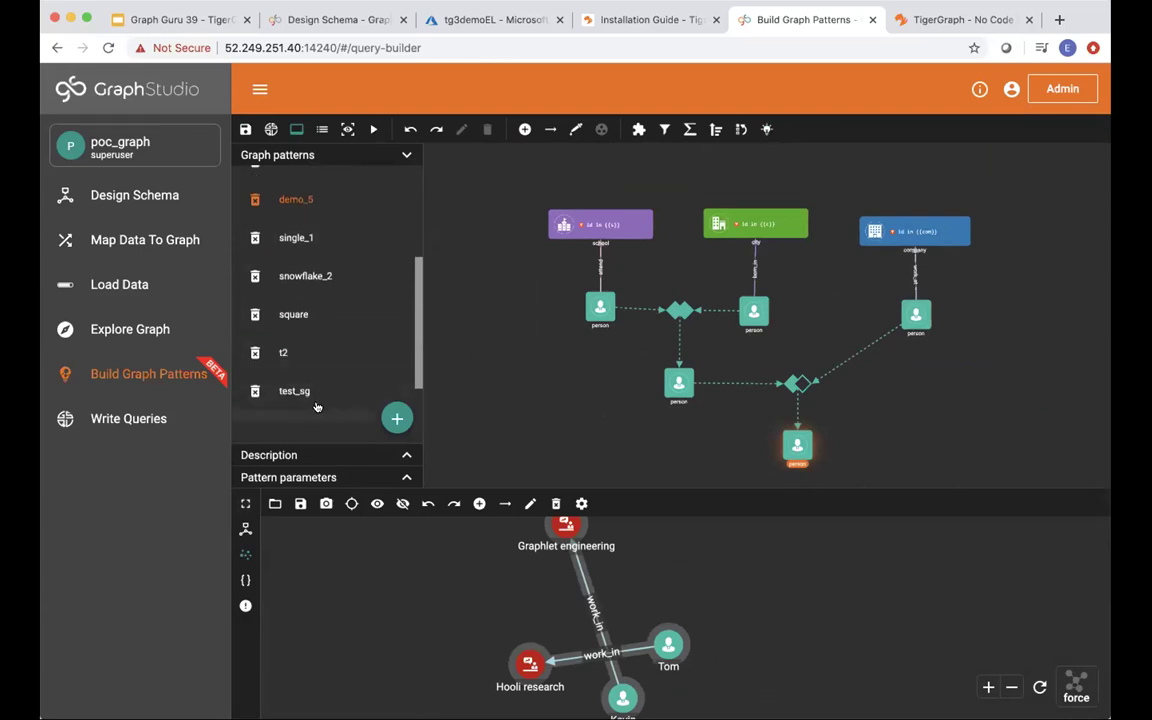
pyautogui.scroll(-3, 320, 404)
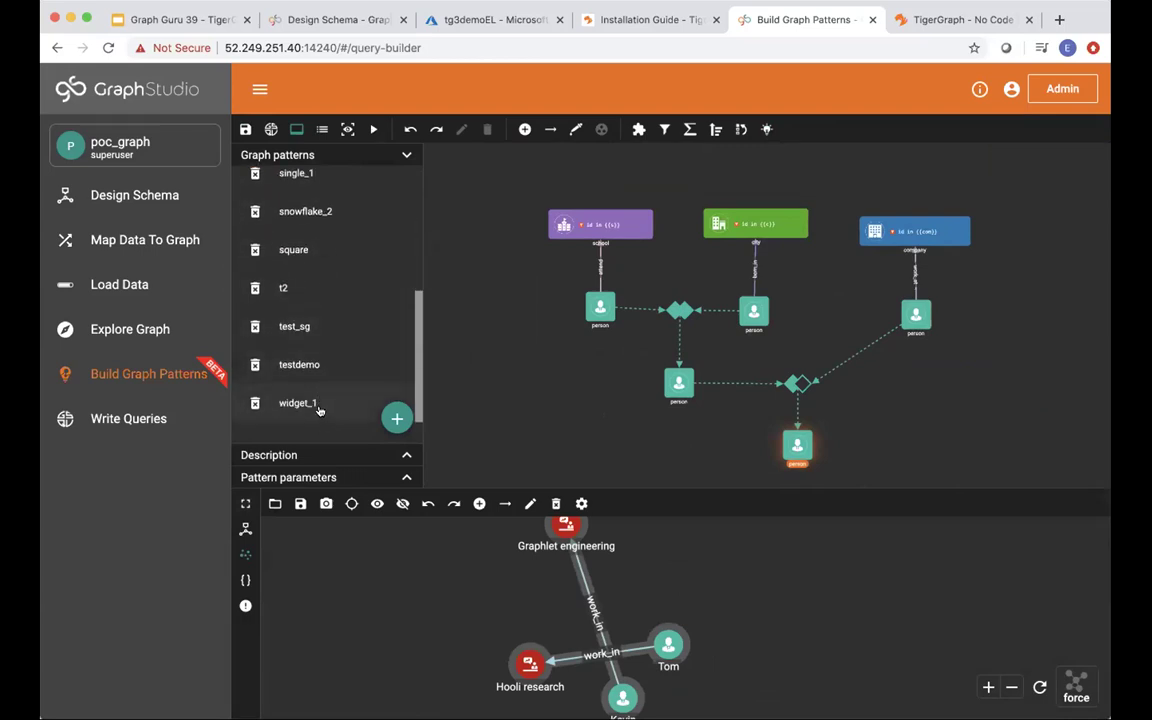
pyautogui.click(298, 403)
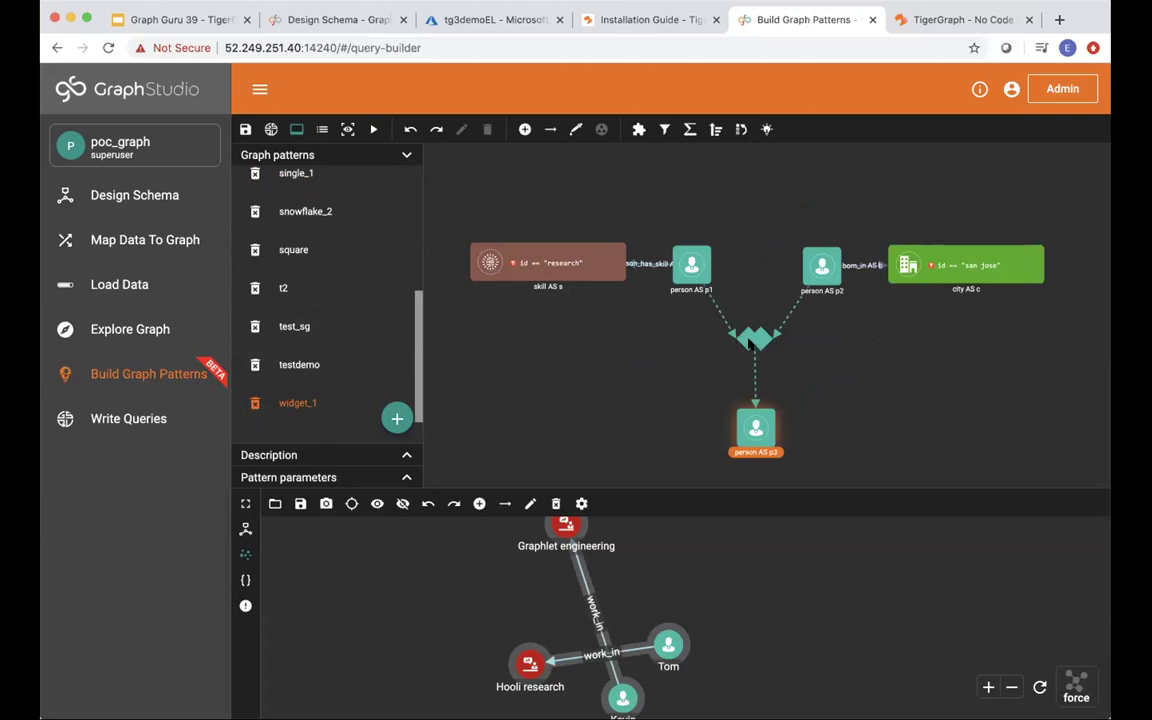
# - Run the widget_1 pattern with person p3 as output, view the result enlarged, and return to the pattern
pyautogui.click(748, 340)
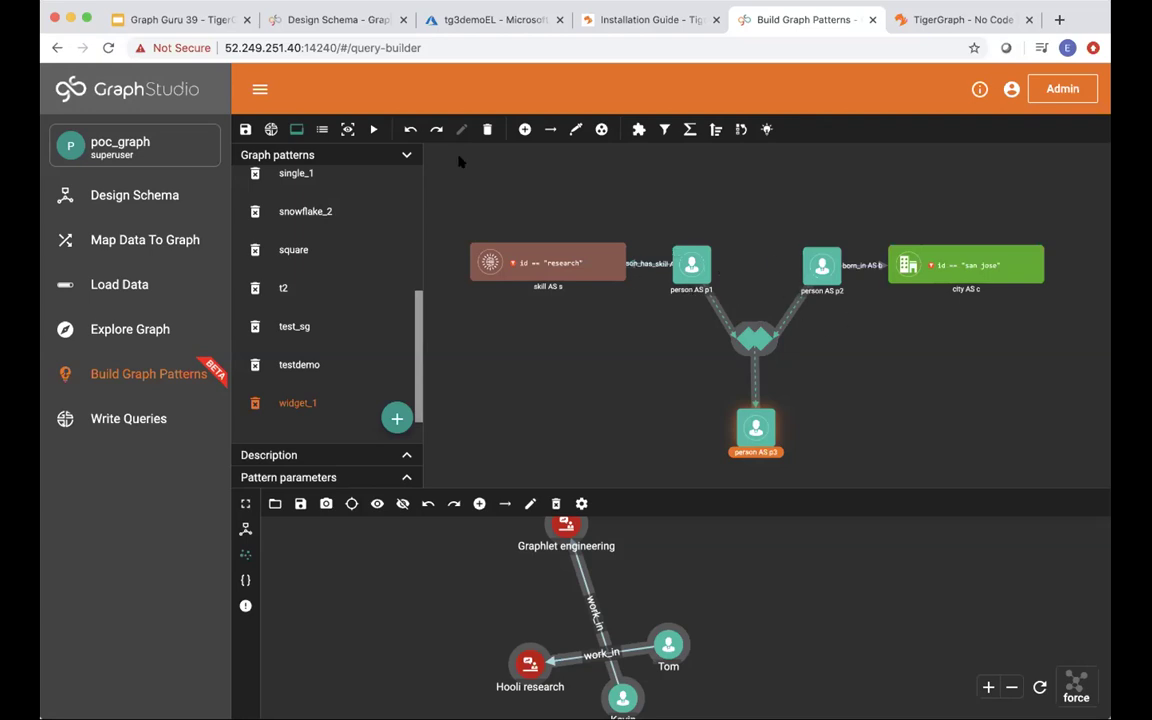
pyautogui.click(371, 129)
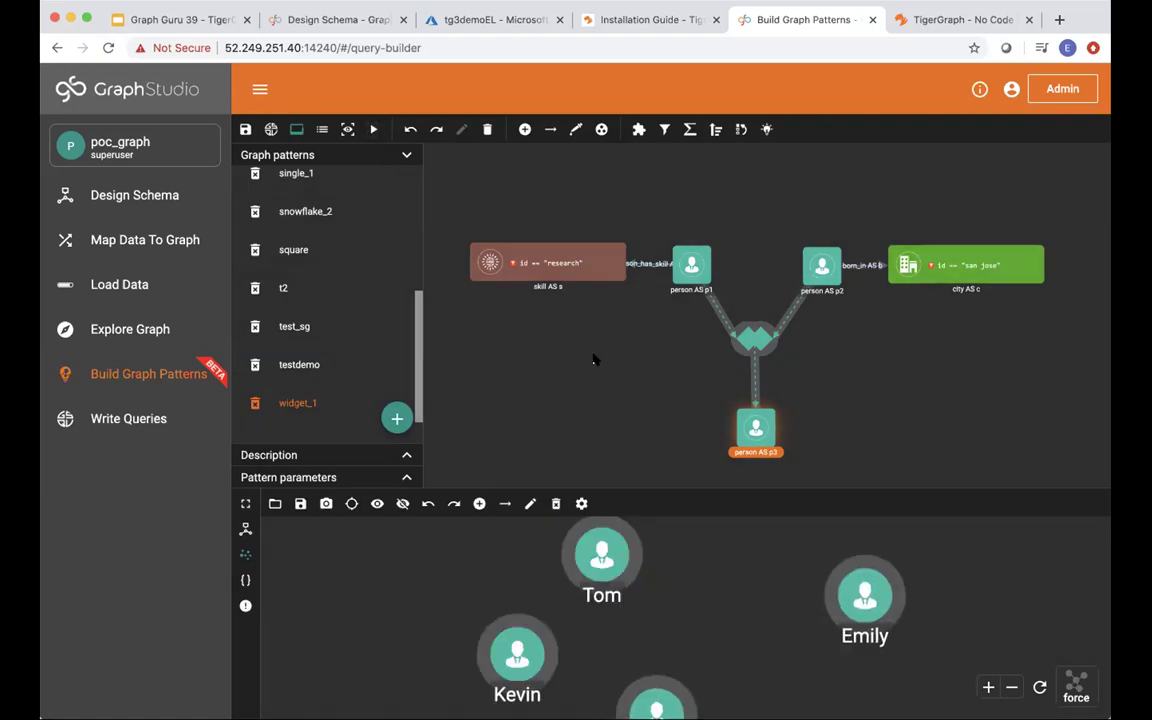
pyautogui.click(404, 503)
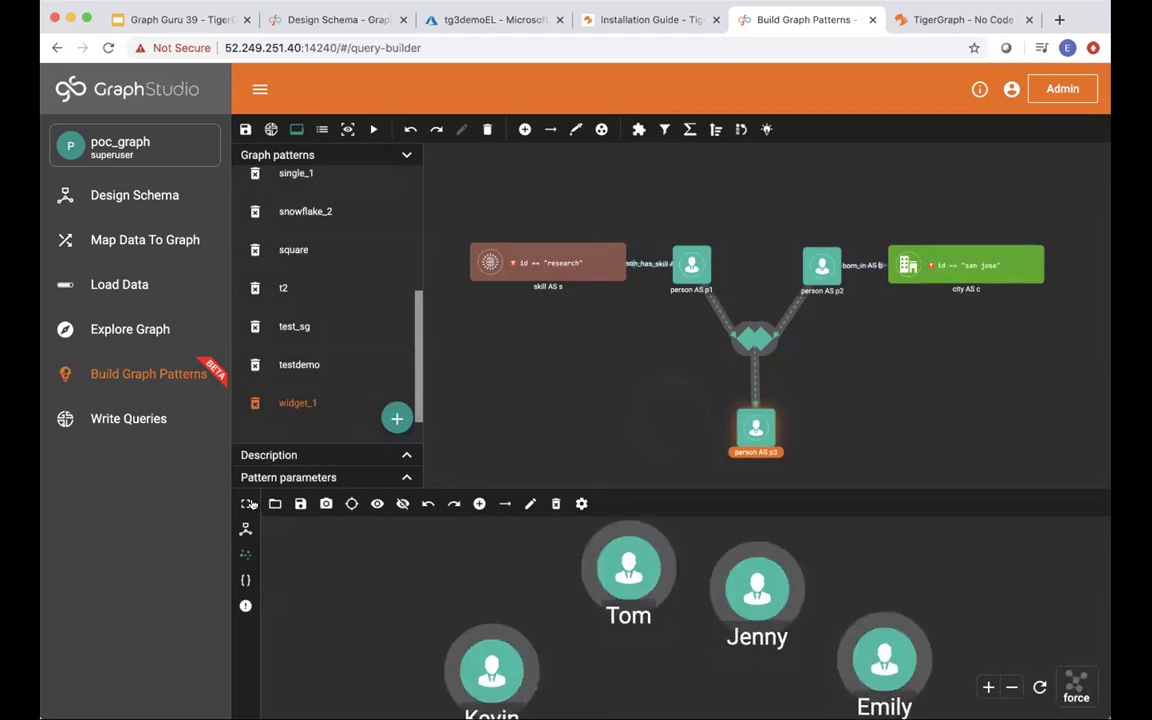
pyautogui.click(248, 504)
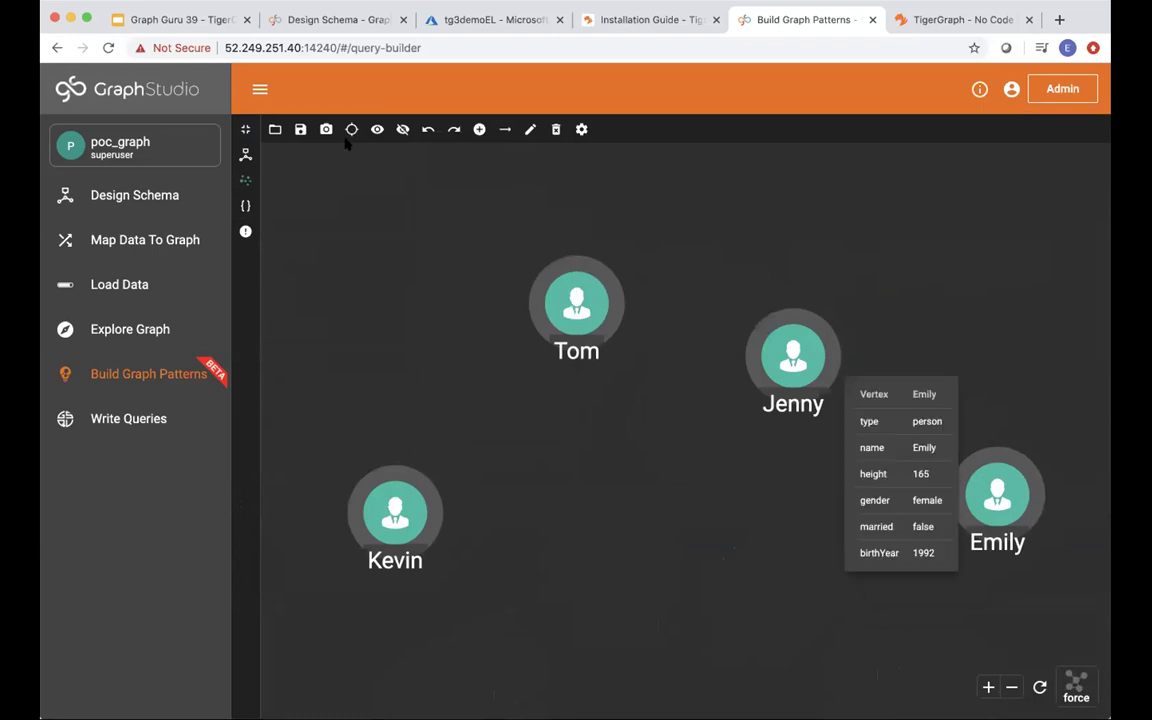
pyautogui.click(245, 129)
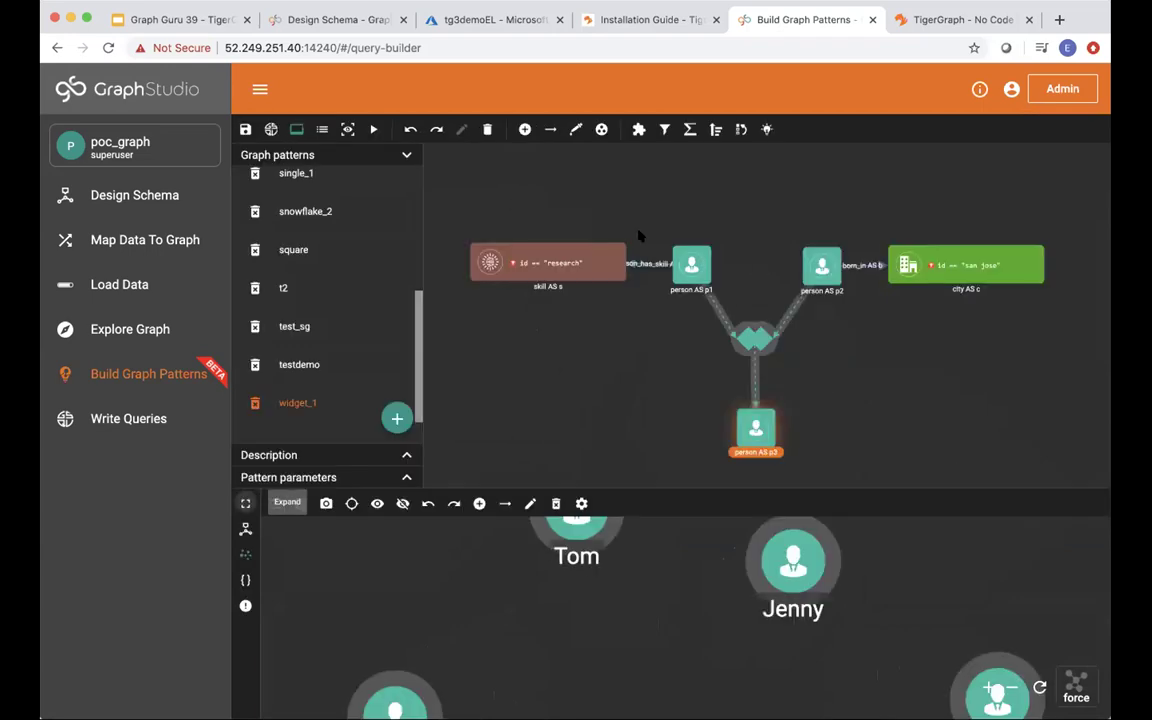
# - Replace person p3 with person p1 as widget_1's output, rerun the pattern, and view the result enlarged before returning
pyautogui.click(754, 433)
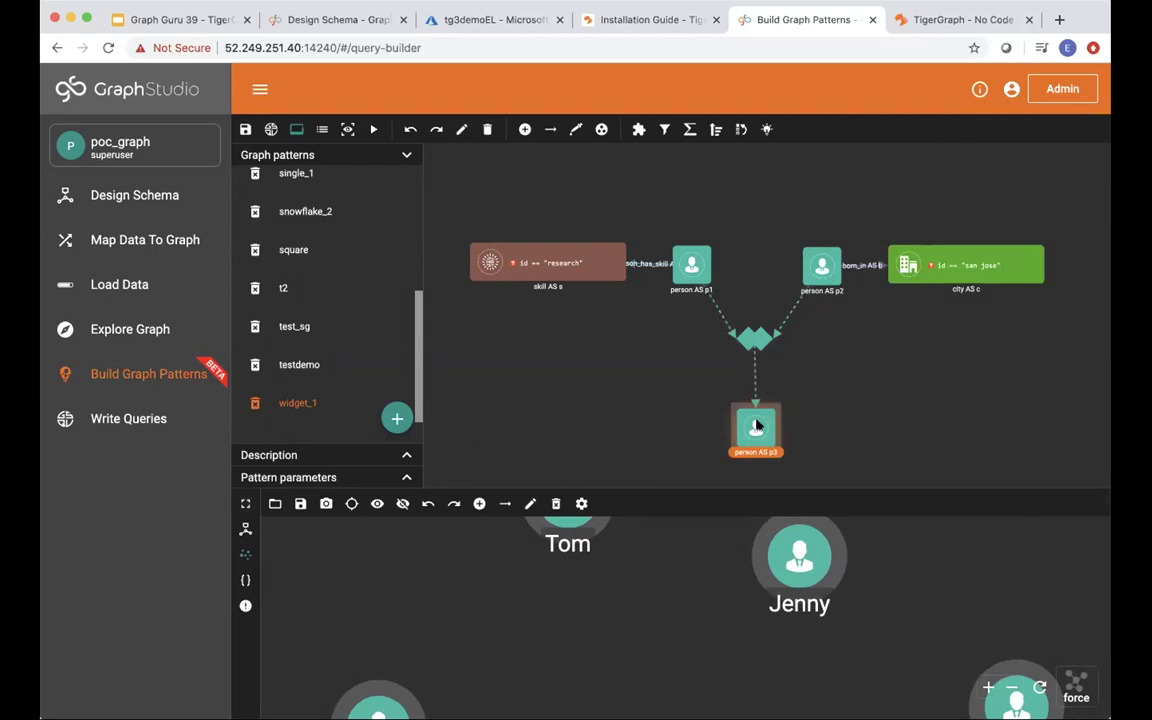
pyautogui.click(761, 129)
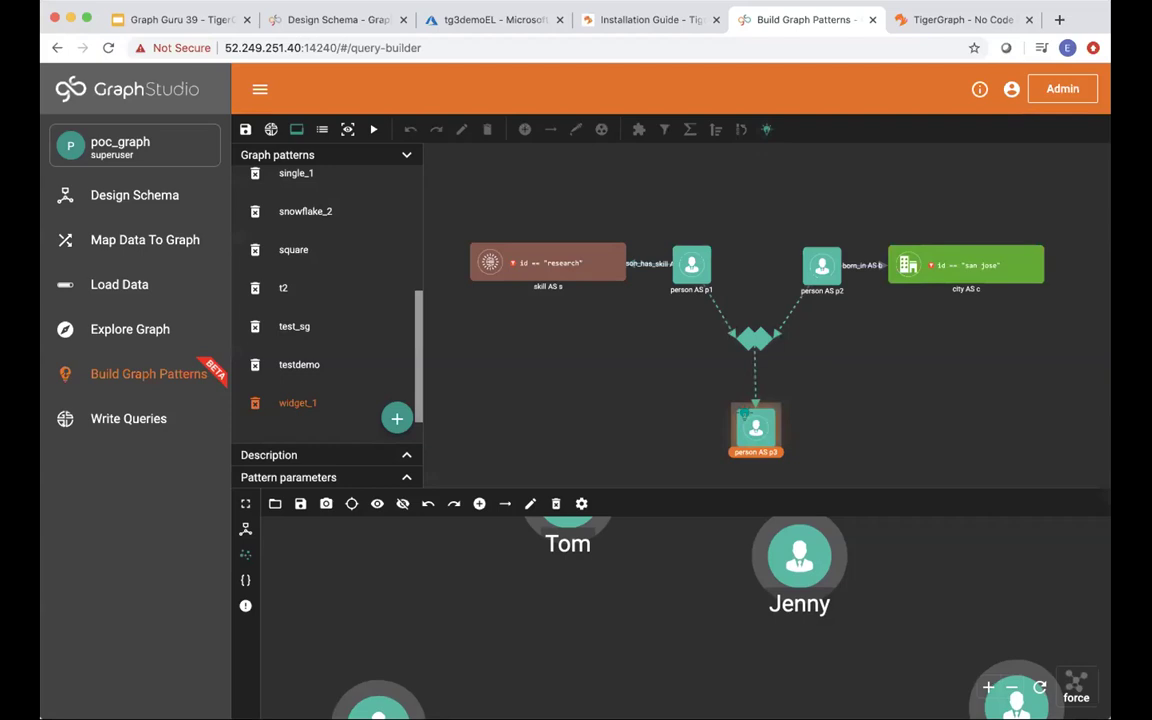
pyautogui.click(744, 413)
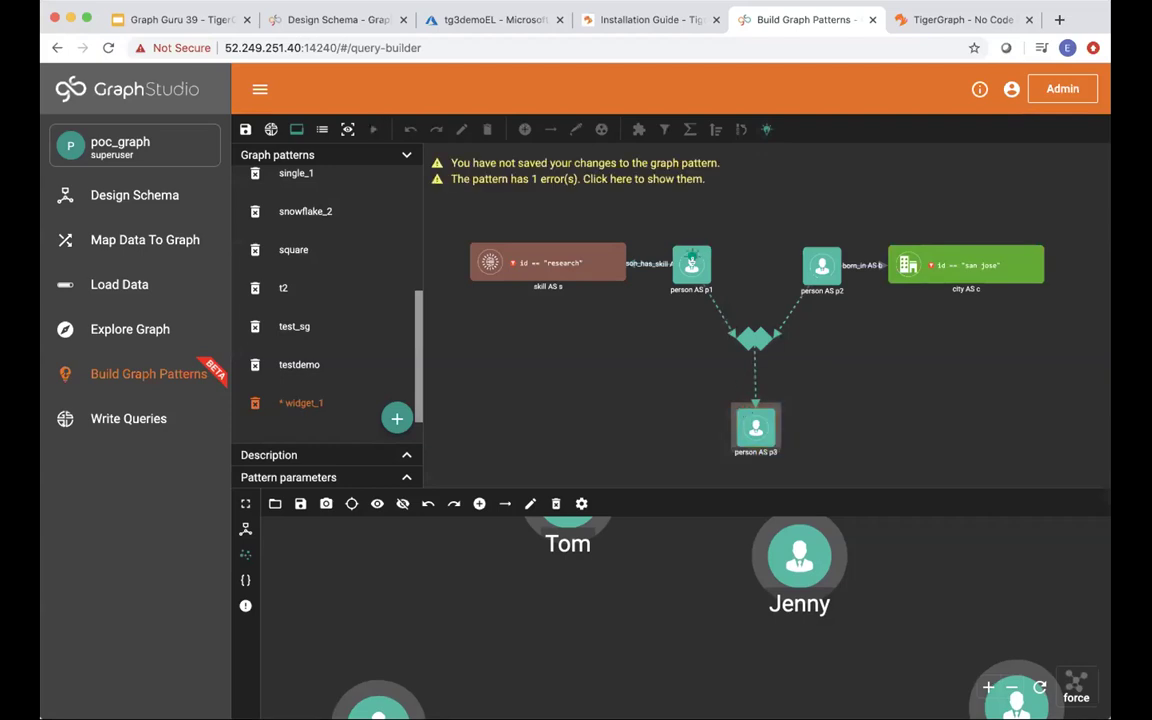
pyautogui.click(692, 262)
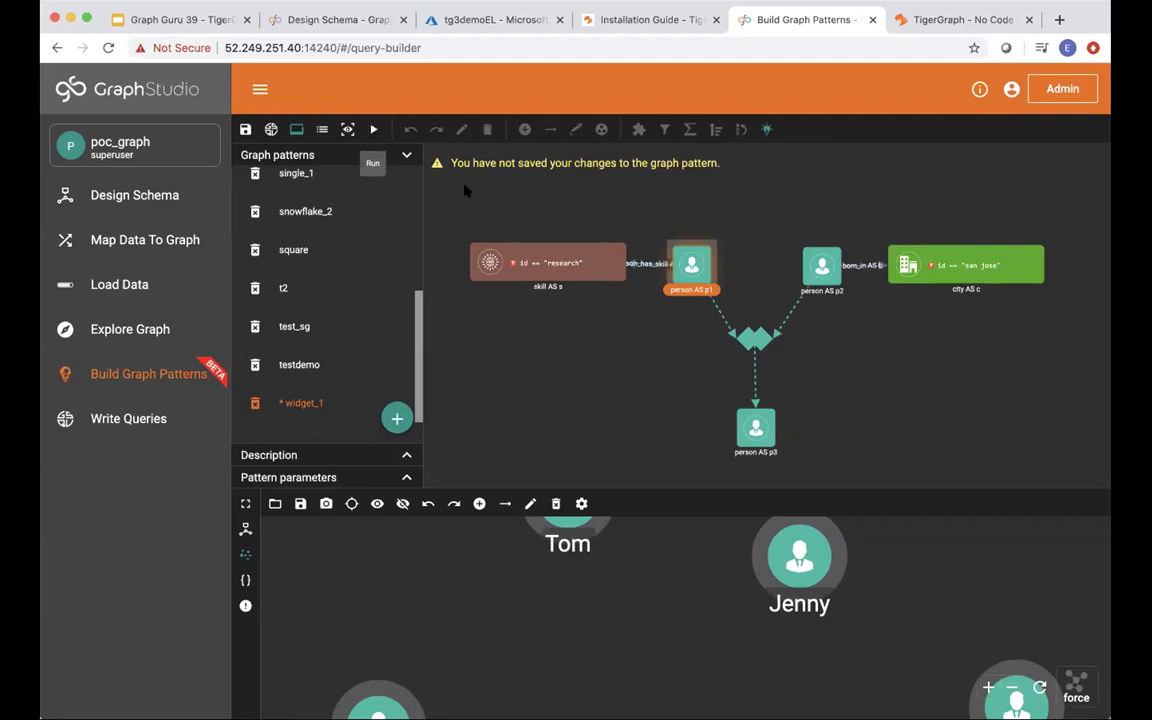
pyautogui.click(373, 130)
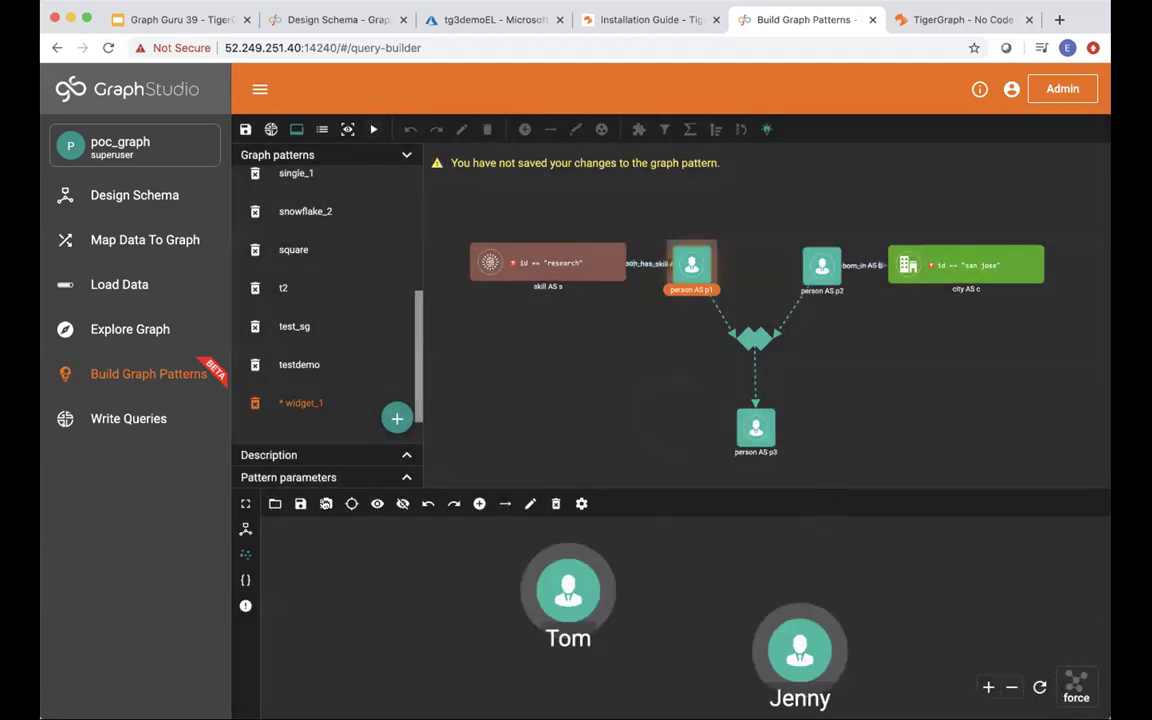
pyautogui.click(244, 504)
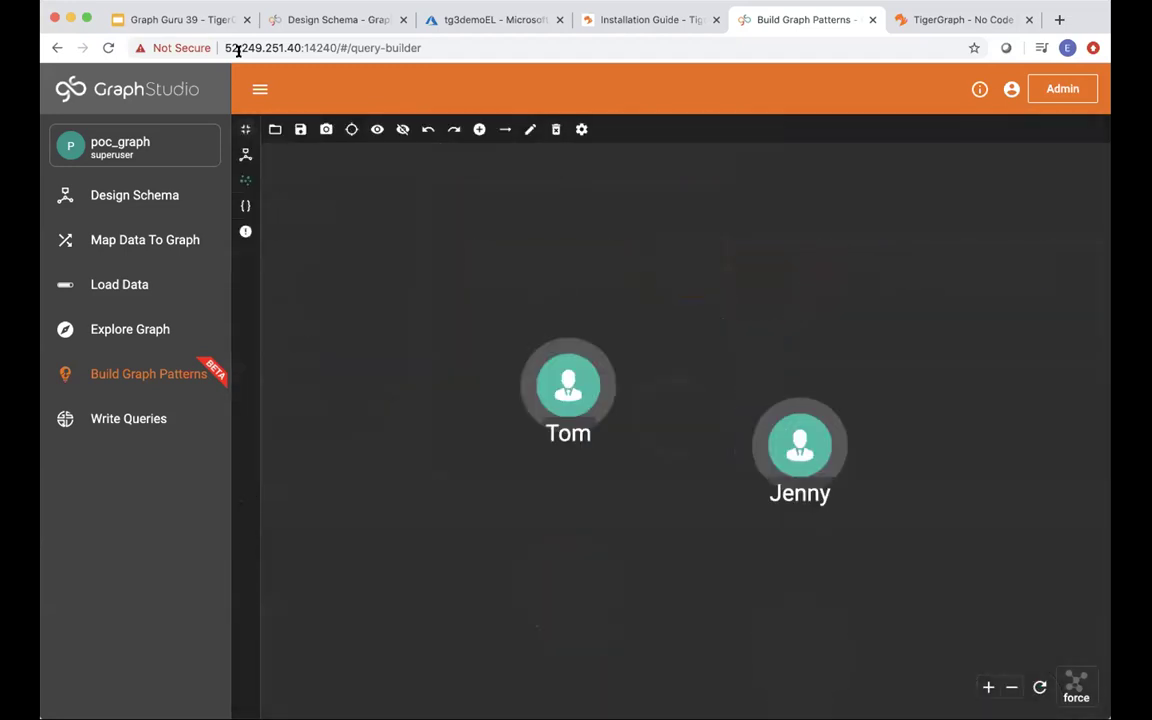
pyautogui.press('Escape')
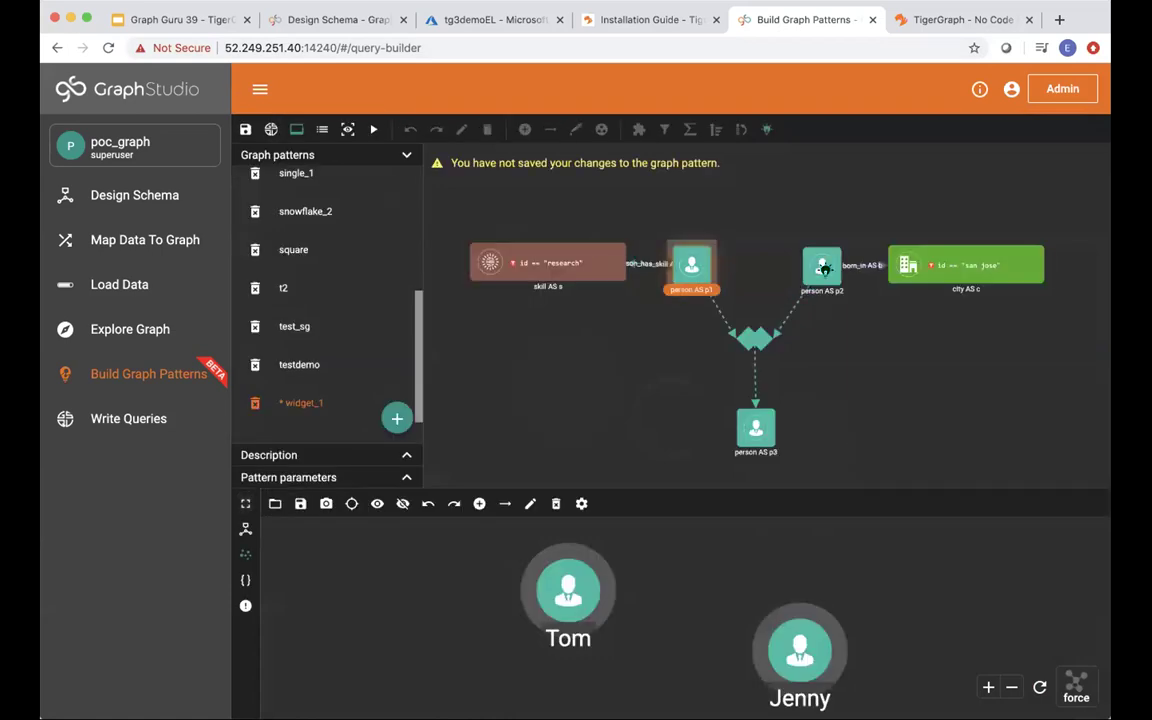
# - Add person p2 to widget_1's output, rerun the pattern, and inspect the returned persons
pyautogui.click(822, 266)
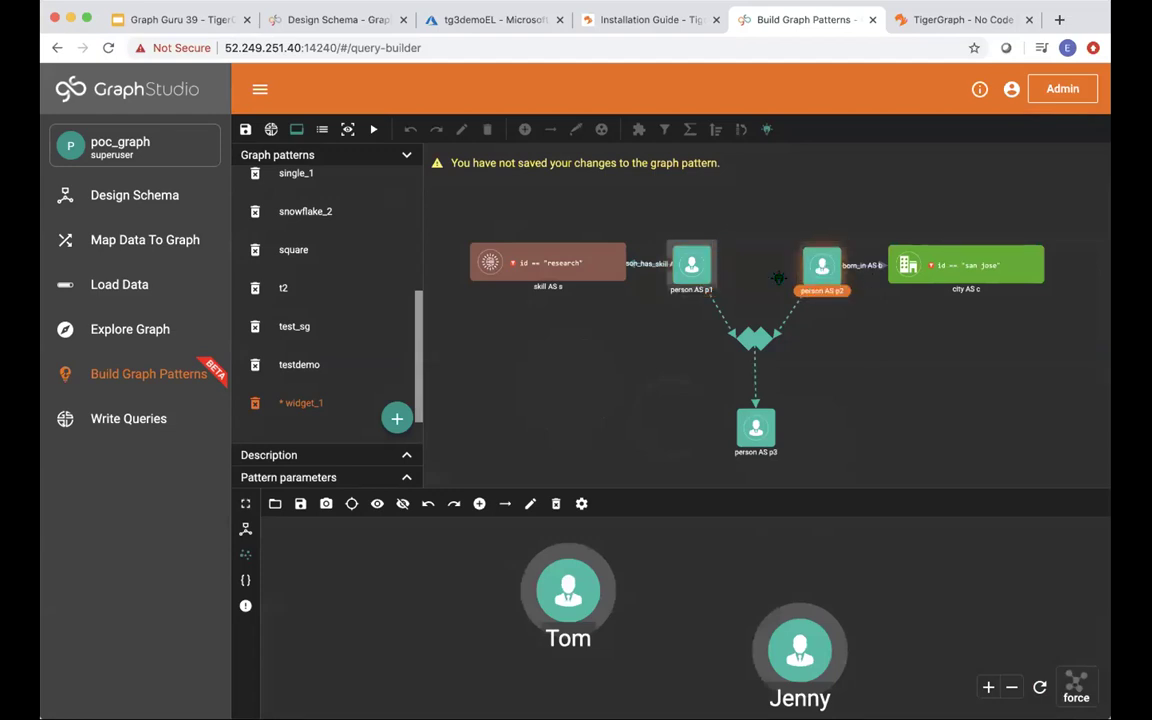
pyautogui.click(373, 129)
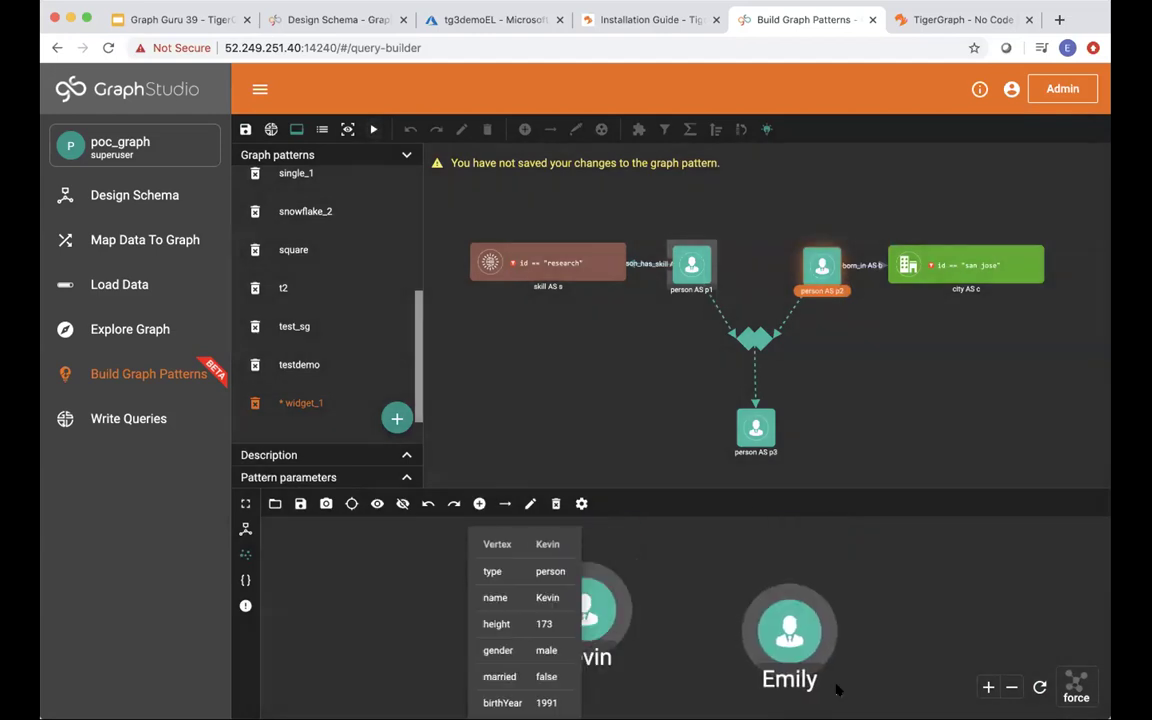
pyautogui.moveTo(795, 652)
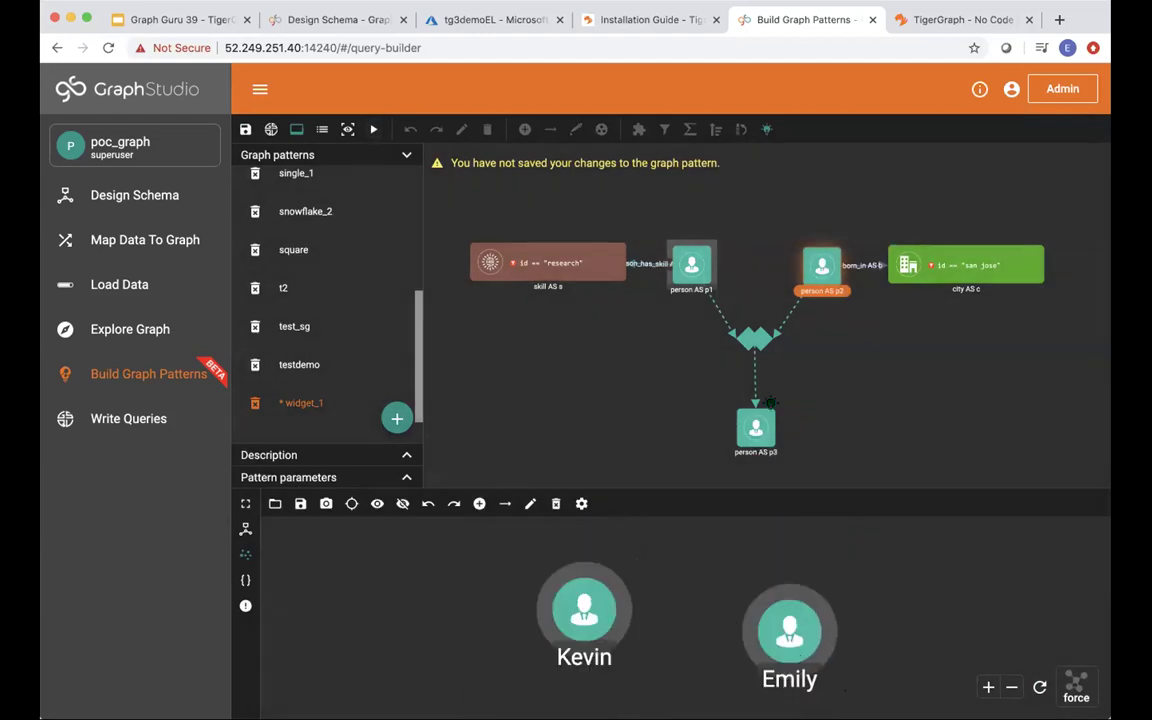
# - Restore person p3 as widget_1's only output and rerun the pattern
pyautogui.click(822, 265)
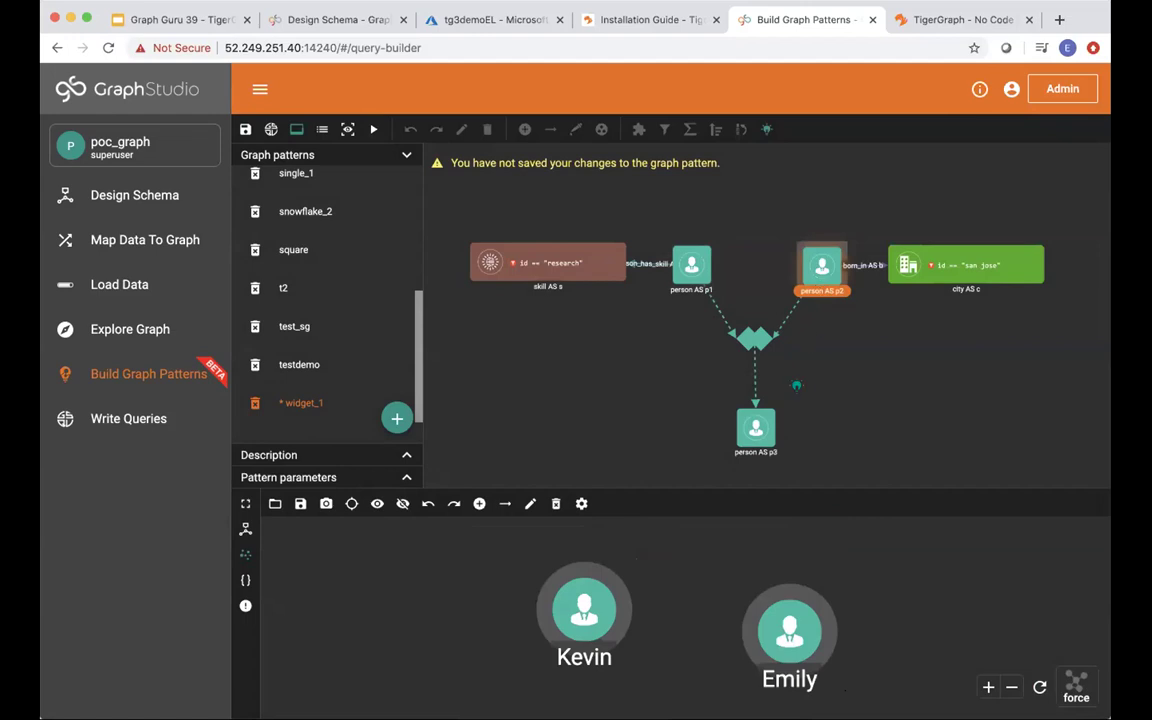
pyautogui.click(756, 430)
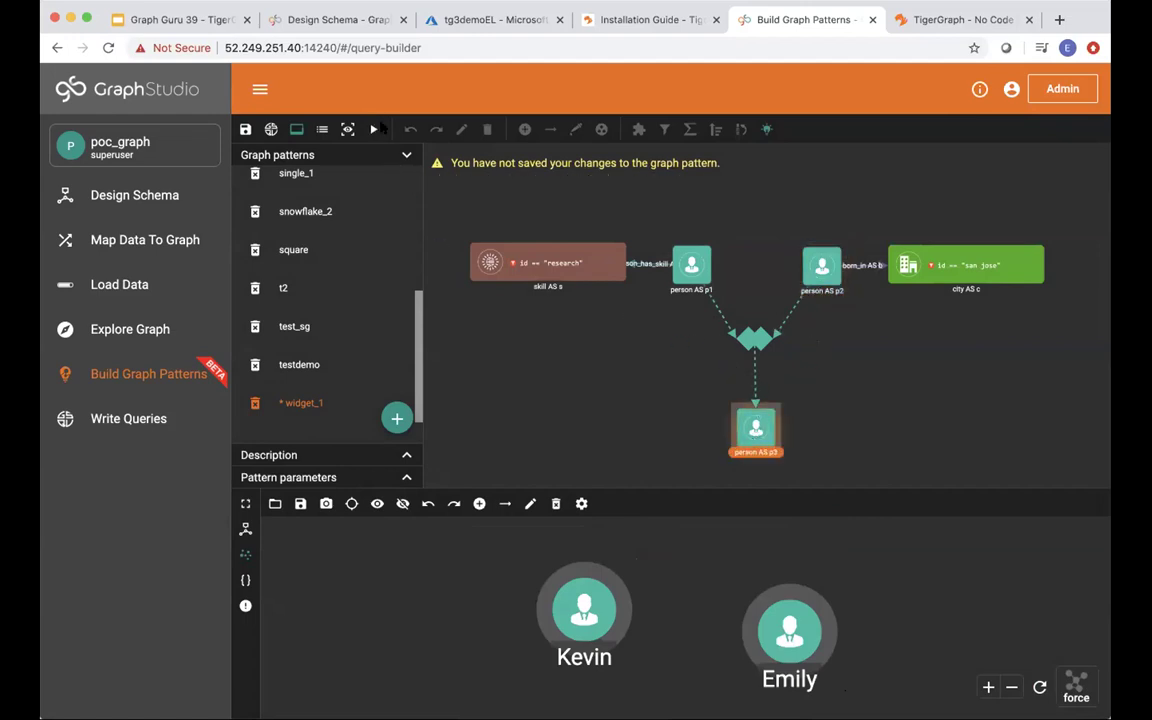
pyautogui.click(373, 130)
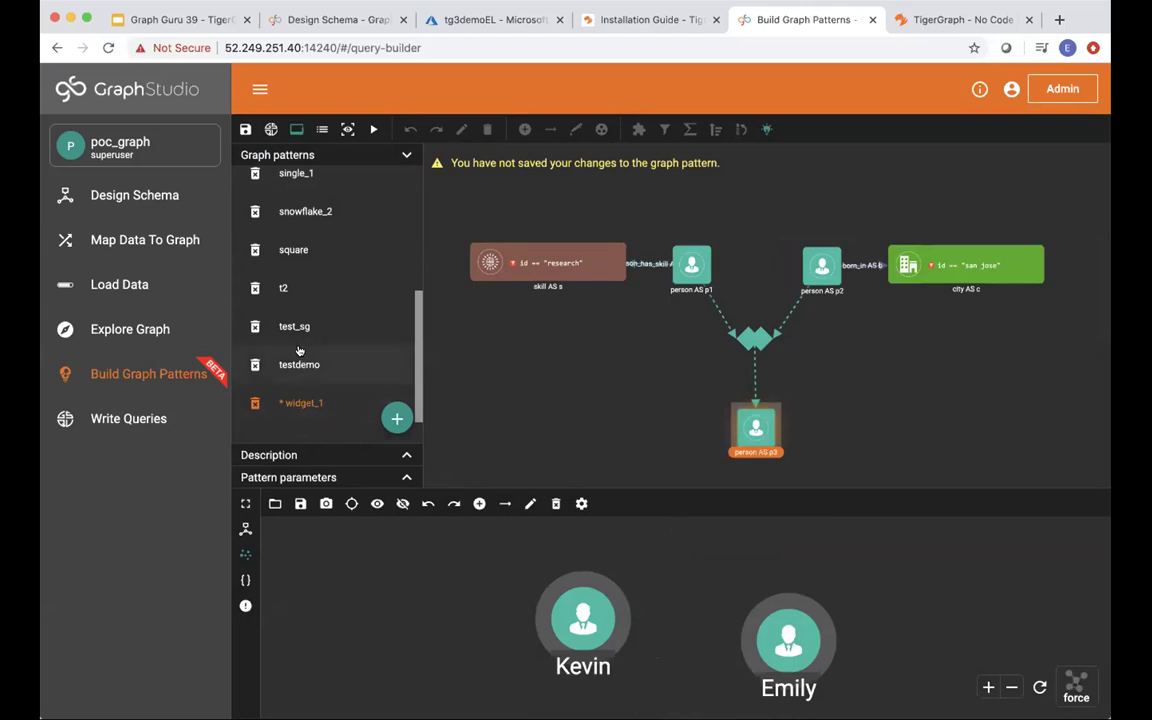
# - Review the GSQL code generated for the pattern and save it as a GSQL query named widget_1
pyautogui.scroll(3, 400, 300)
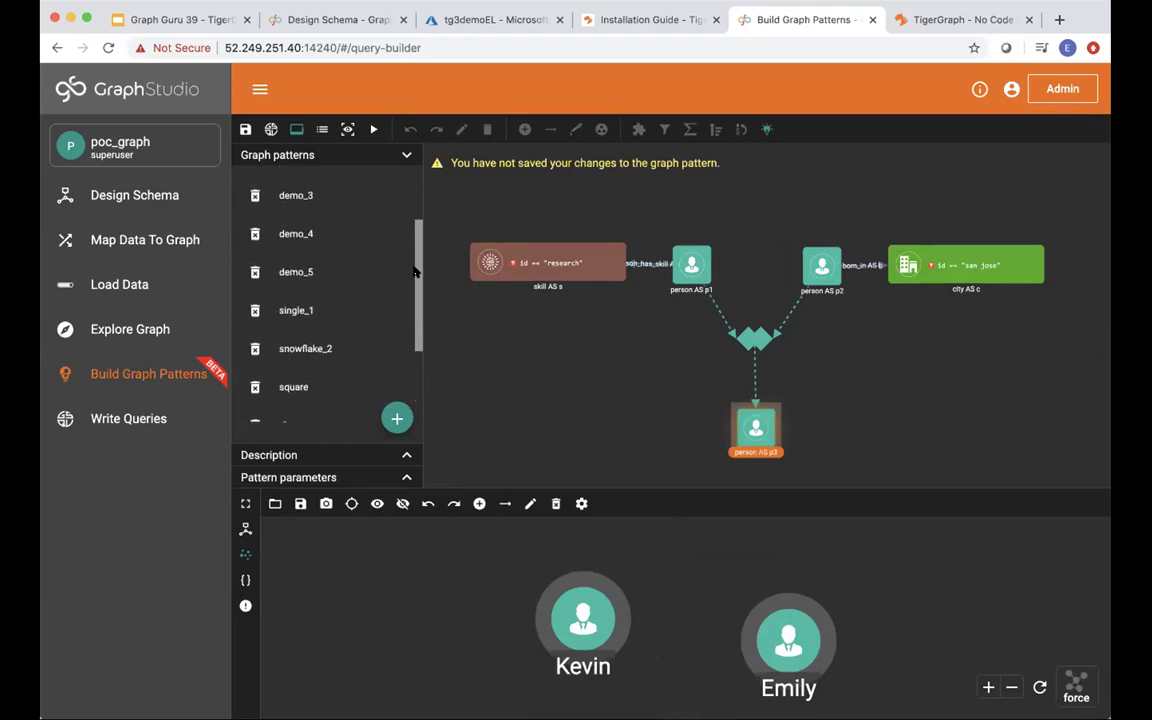
pyautogui.scroll(1, 415, 271)
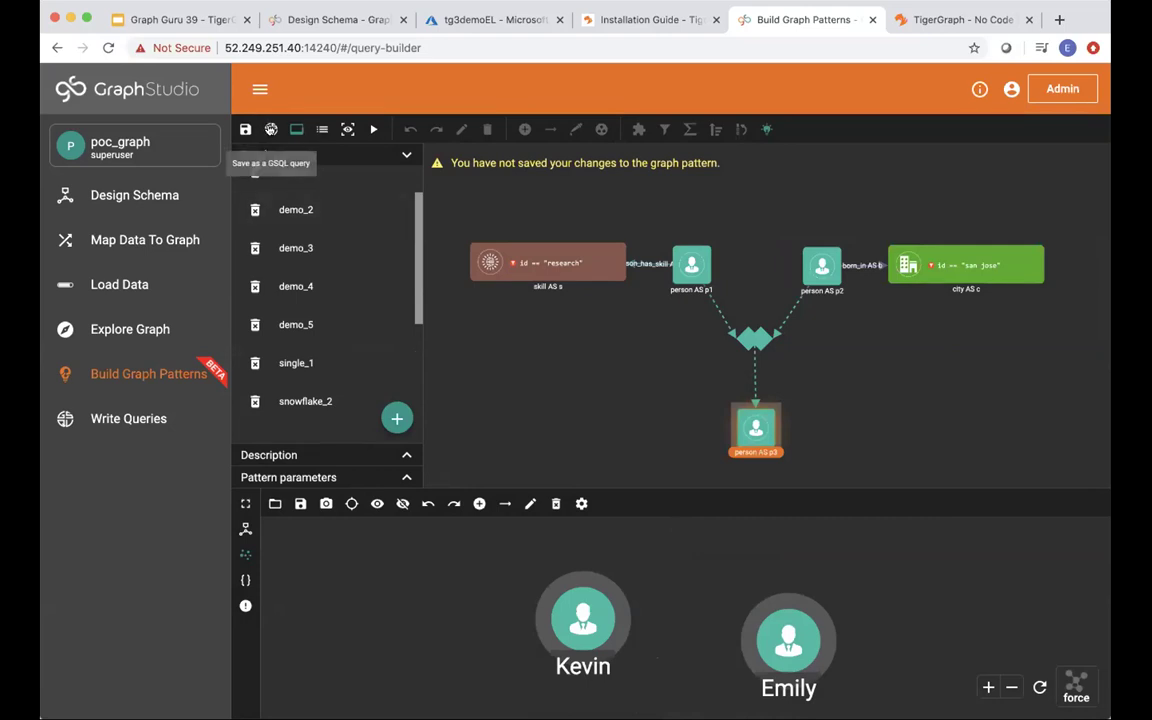
pyautogui.click(271, 129)
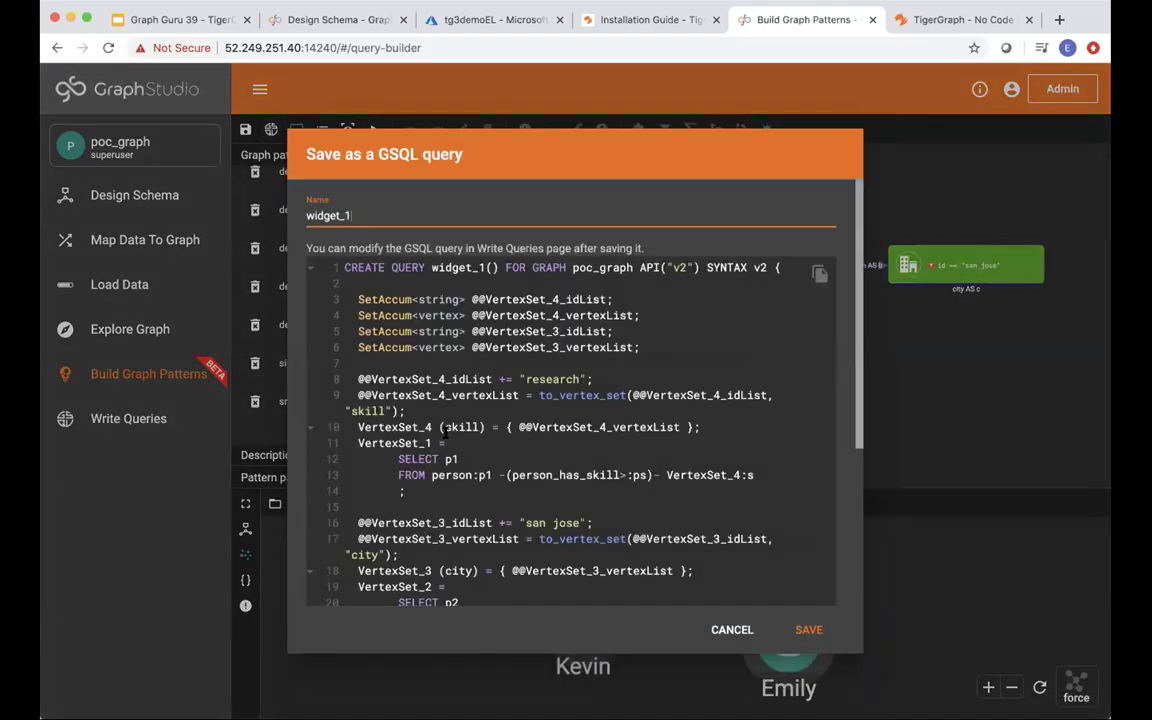
pyautogui.scroll(-5, 455, 487)
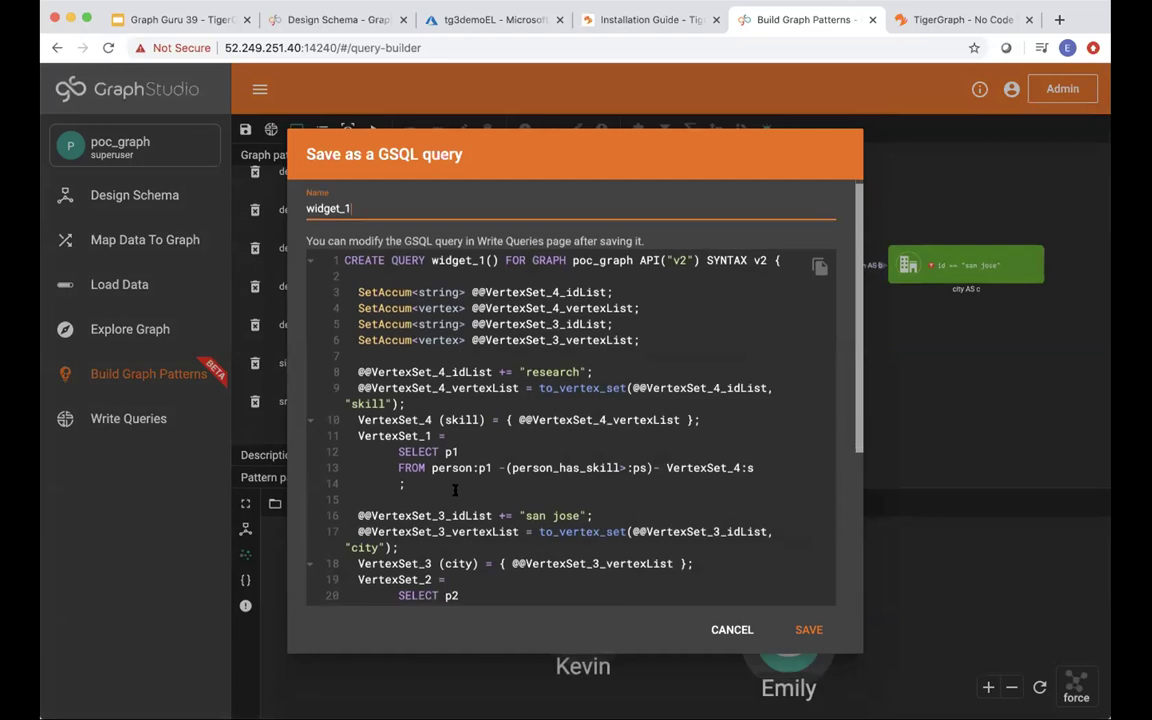
pyautogui.scroll(5, 455, 493)
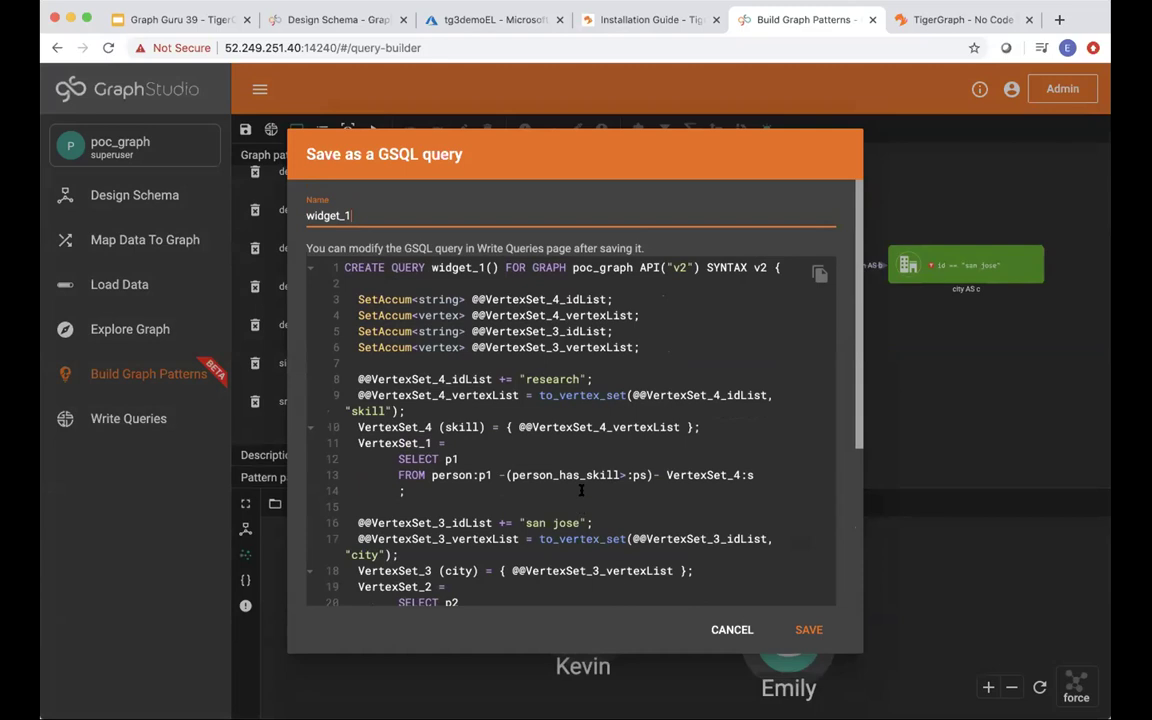
pyautogui.scroll(-3, 577, 494)
pyautogui.click(809, 629)
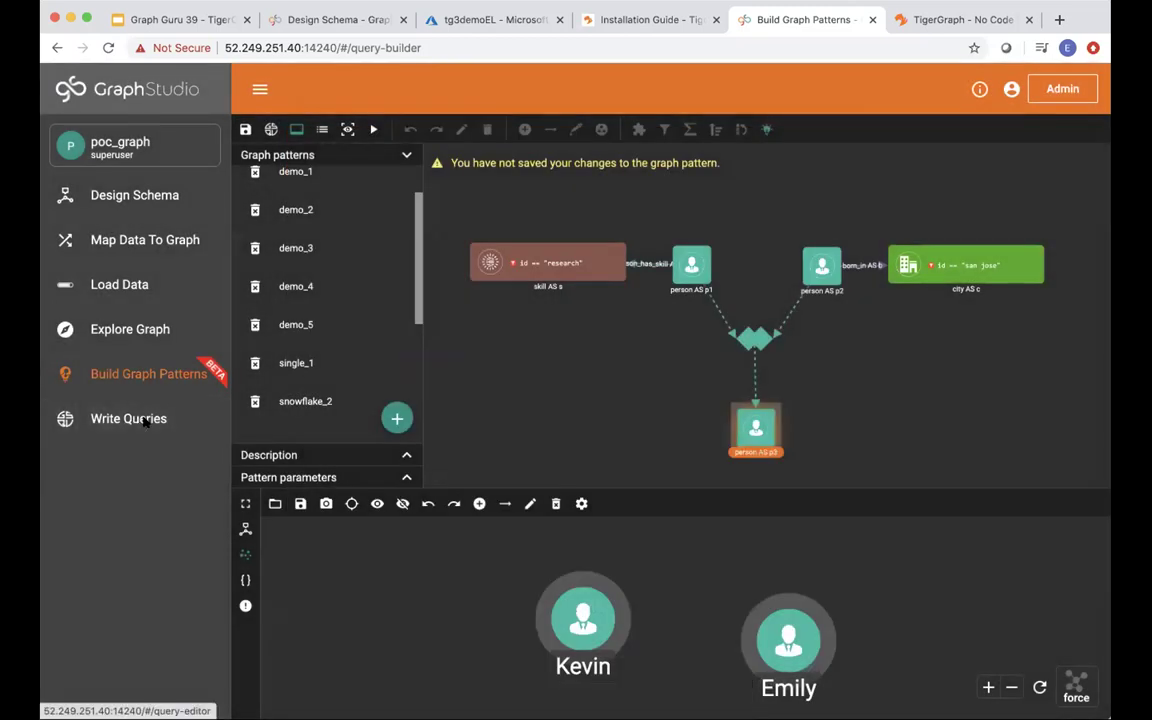
# - Leave the pattern unsaved, open the widget_1 query on the Write Queries page, and run it in interpreted mode
pyautogui.click(143, 421)
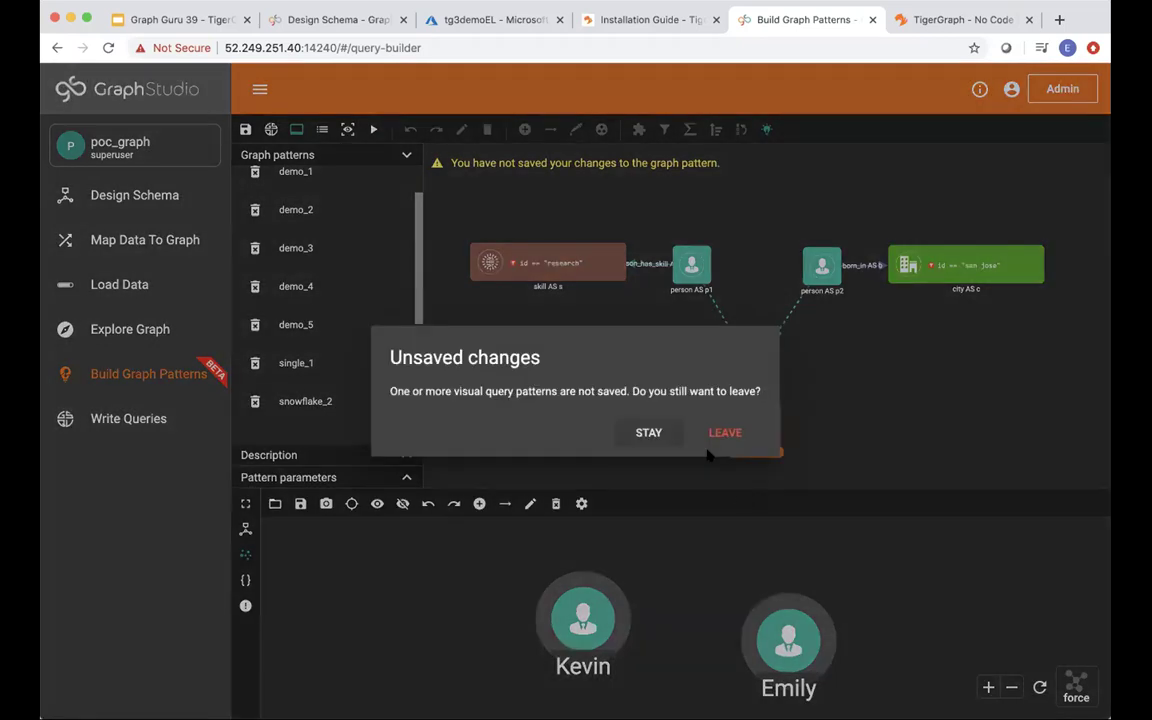
pyautogui.click(715, 436)
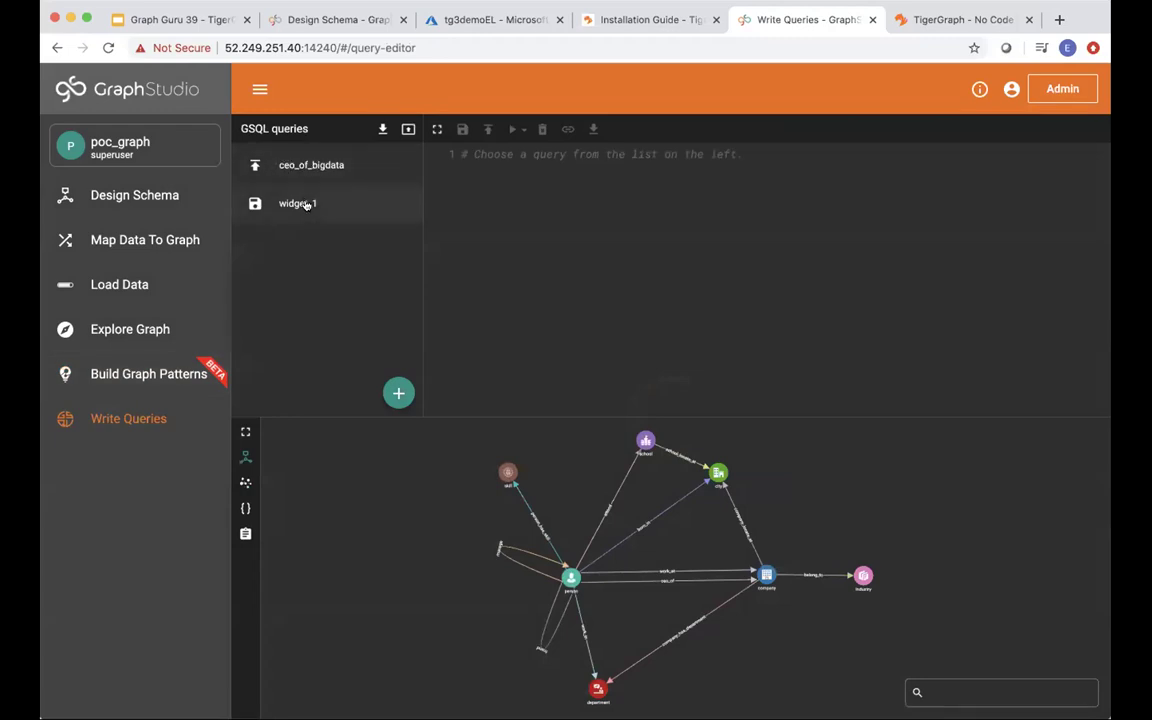
pyautogui.click(305, 204)
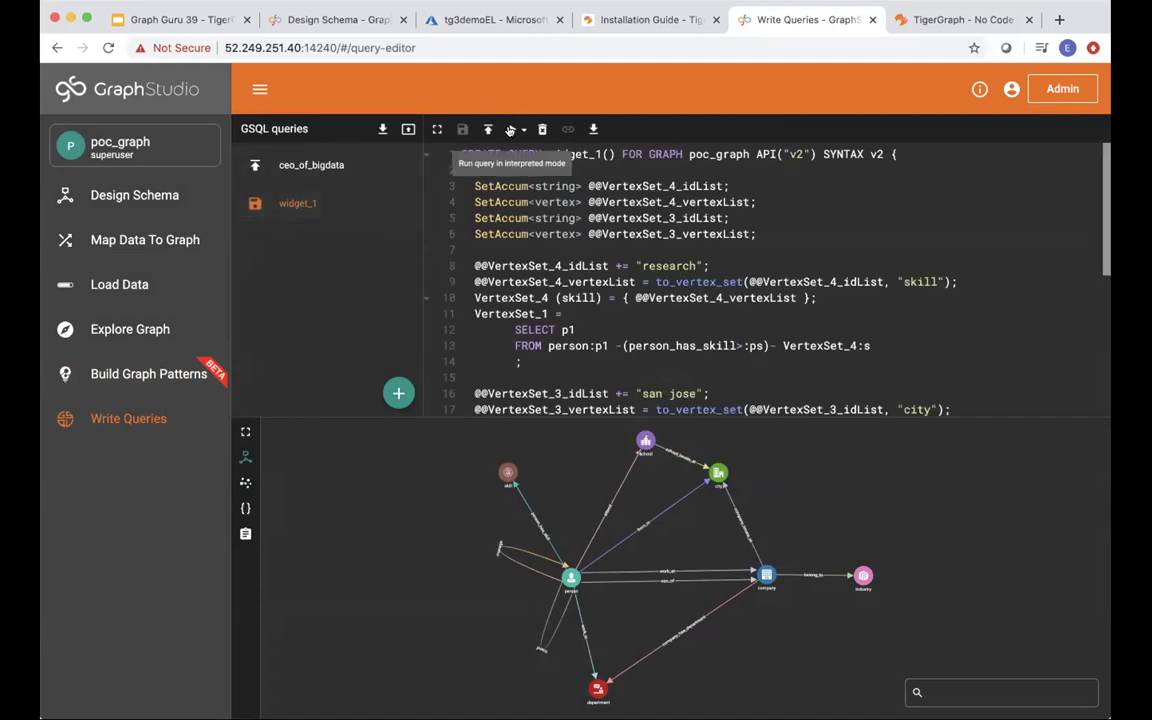
pyautogui.click(511, 130)
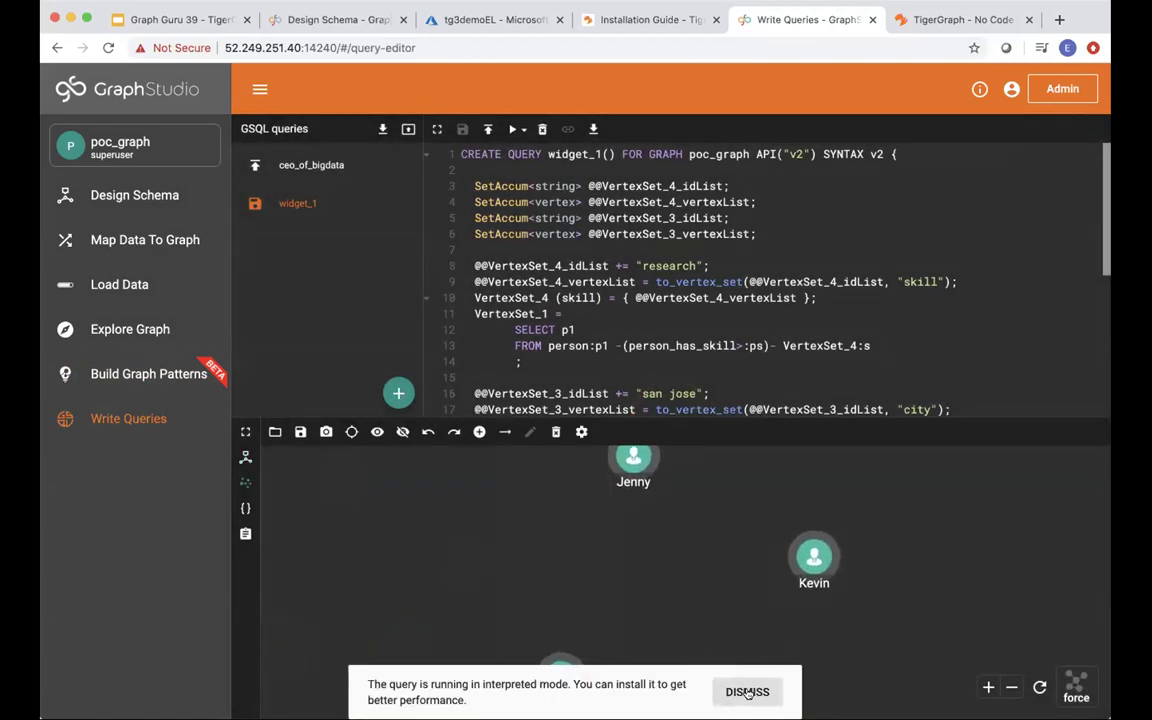
pyautogui.click(746, 694)
pyautogui.moveTo(572, 632)
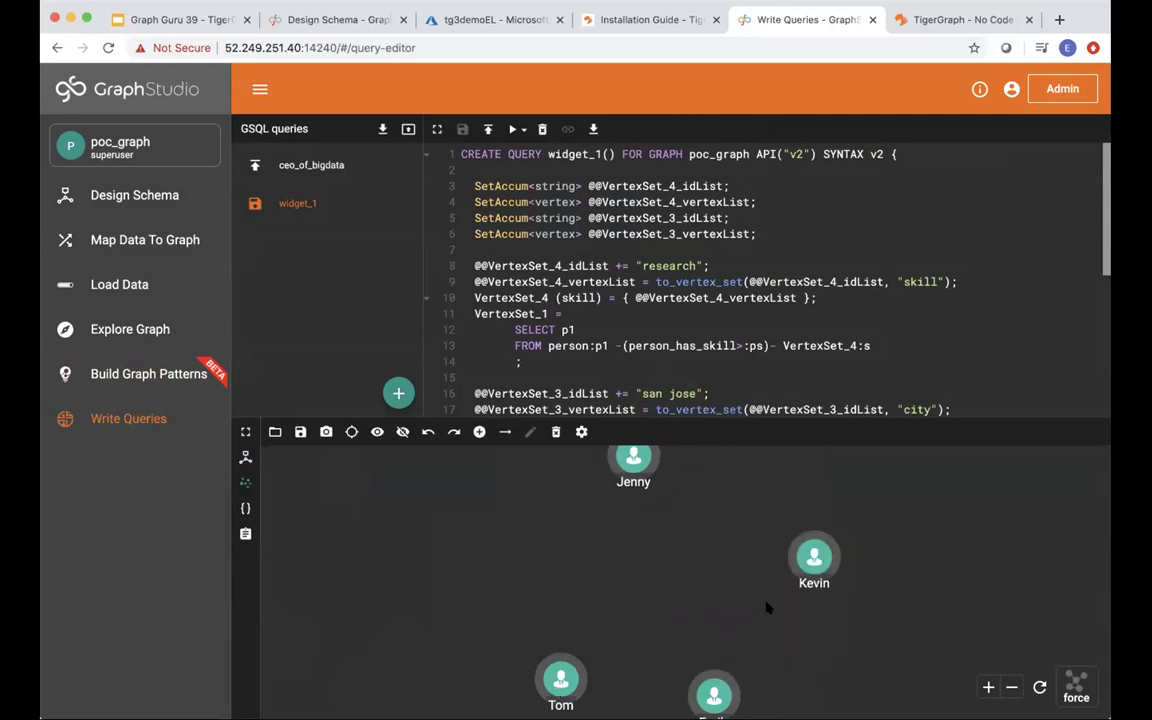
# - Return to Build Graph Patterns, add a new graph pattern named demopattern, and show the graph schema beneath it
pyautogui.click(139, 378)
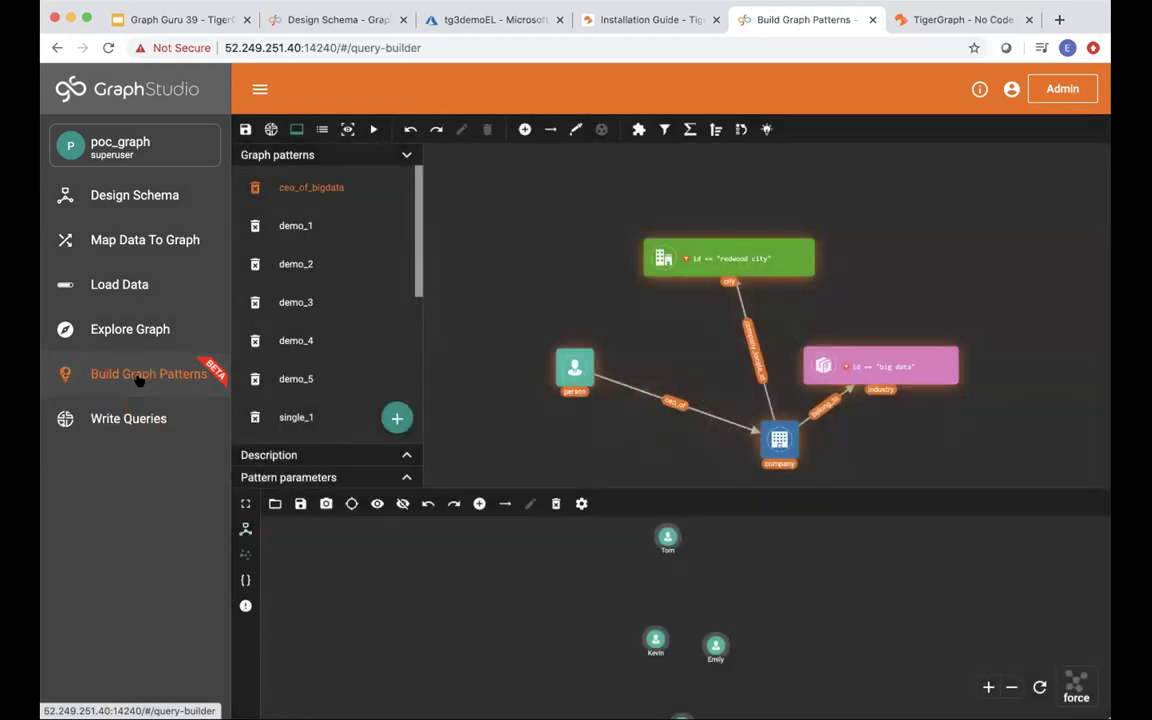
pyautogui.scroll(-1, 415, 280)
pyautogui.moveTo(415, 274); pyautogui.dragTo(415, 269)
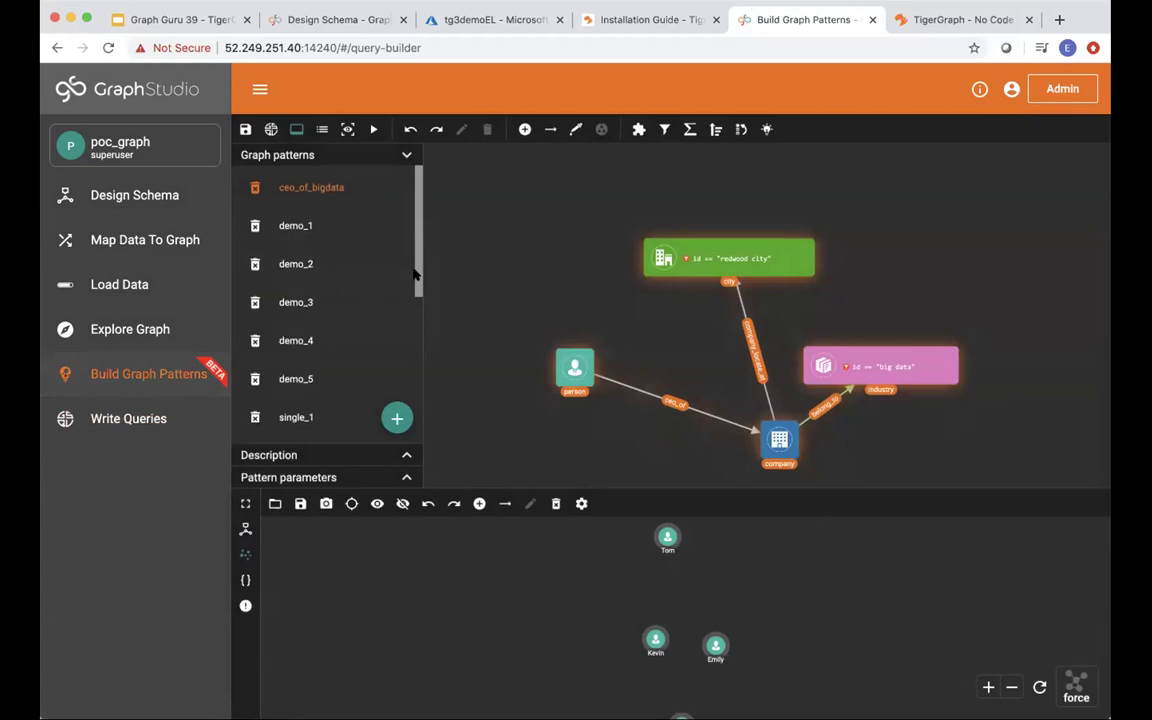
pyautogui.click(395, 419)
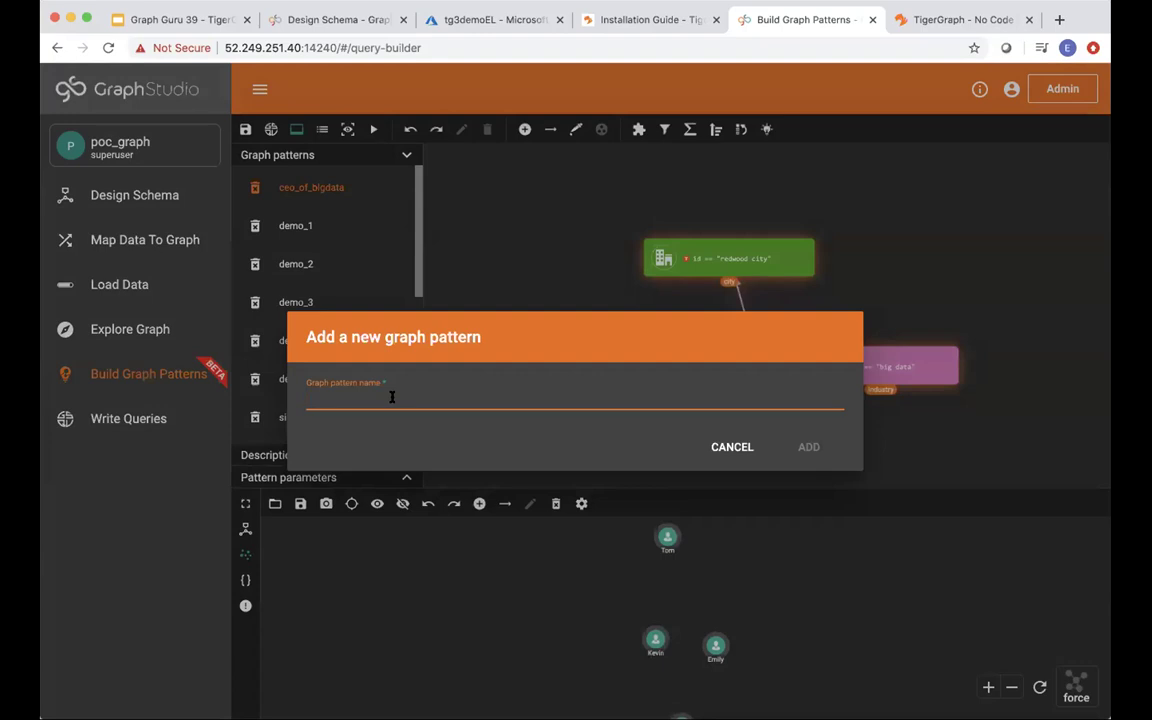
pyautogui.write('demo')
pyautogui.click(727, 543)
pyautogui.press('Return')
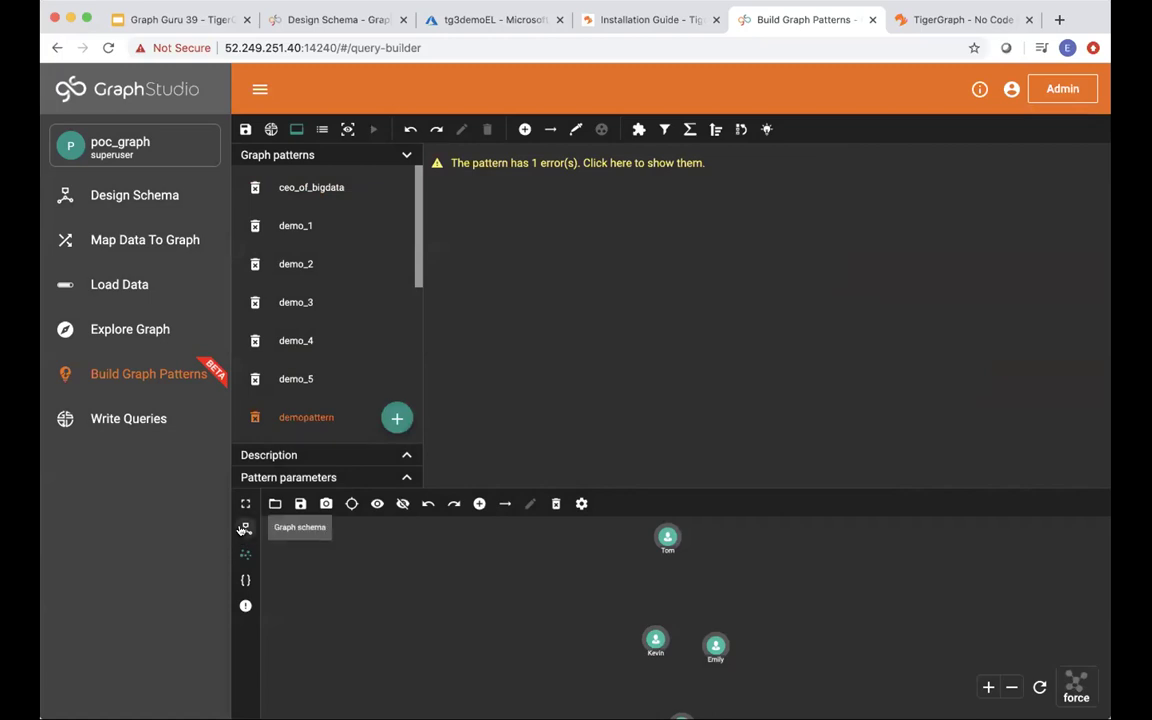
pyautogui.click(243, 528)
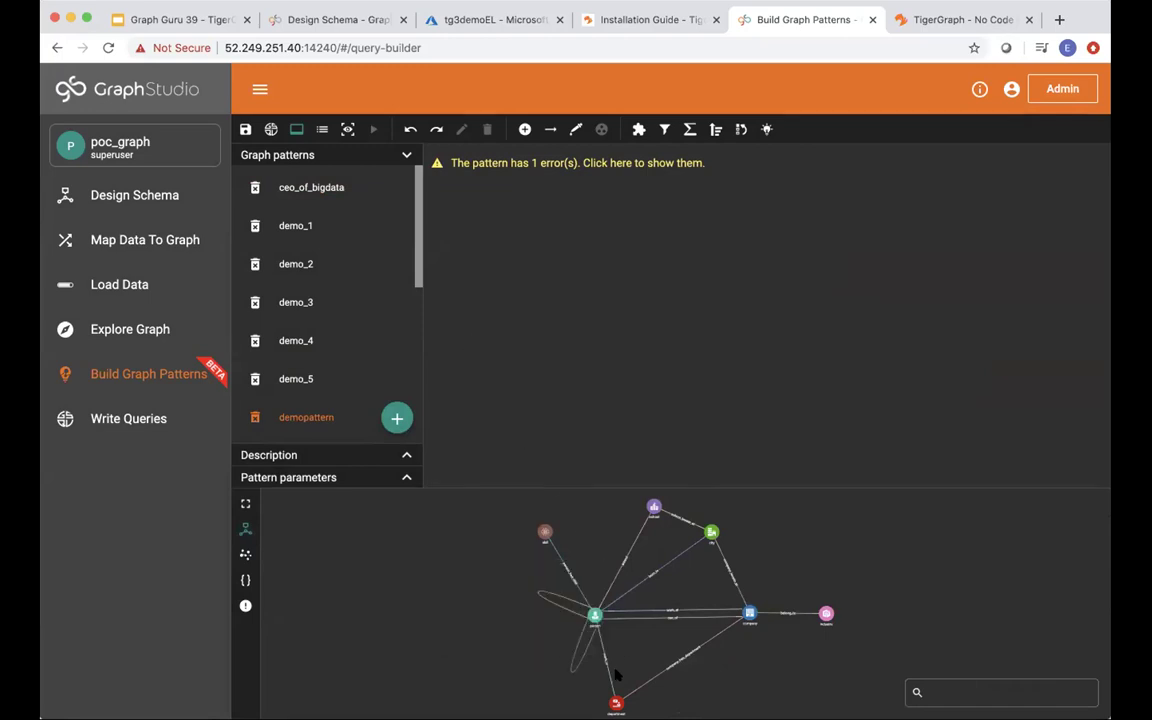
pyautogui.moveTo(608, 683)
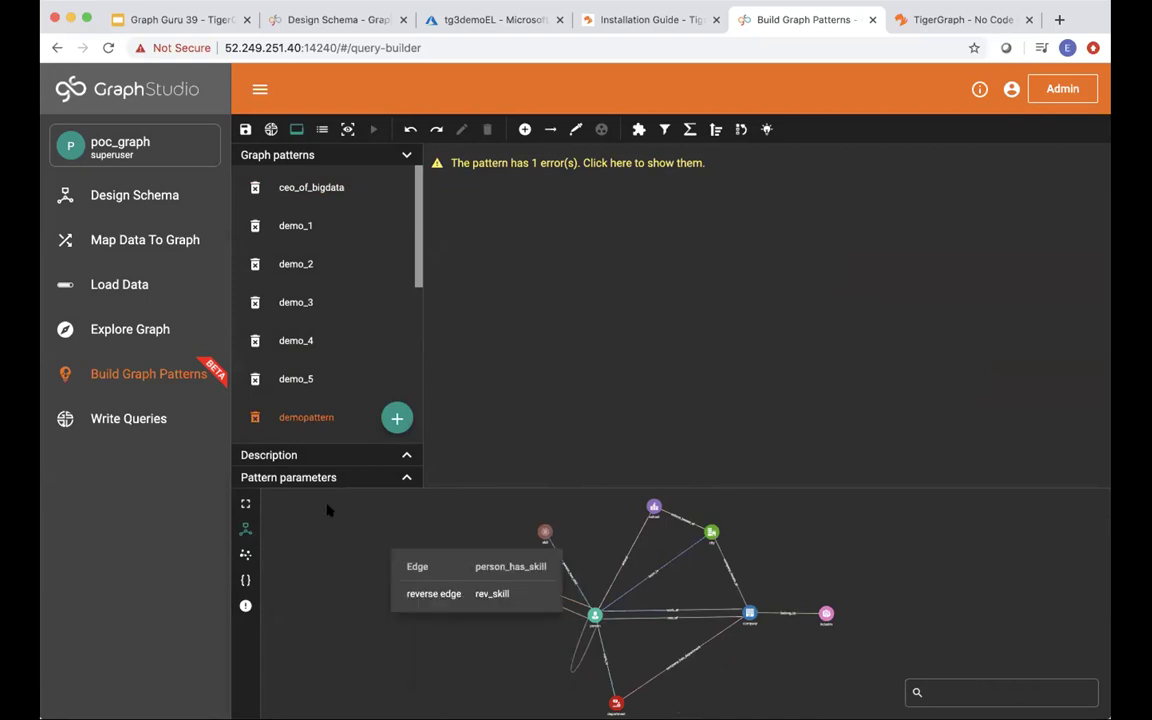
# - Check the enlarged schema, add the work_in edge from person to department to demopattern, and arrange both vertices side by side
pyautogui.click(246, 506)
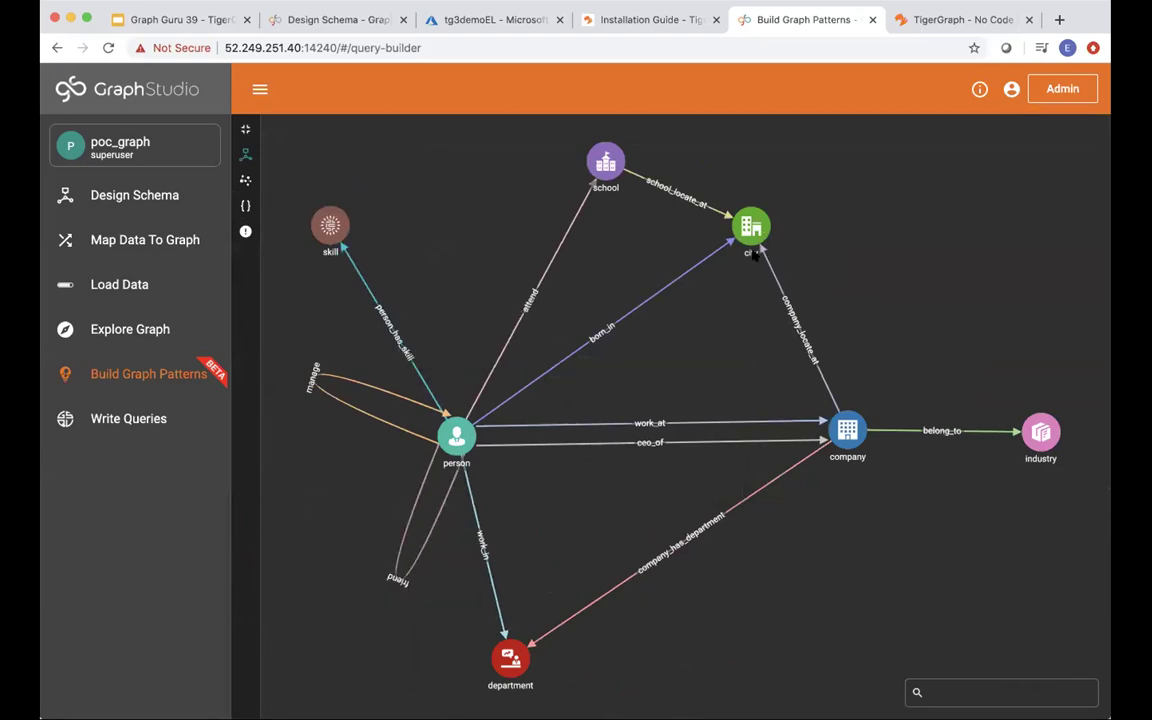
pyautogui.click(245, 129)
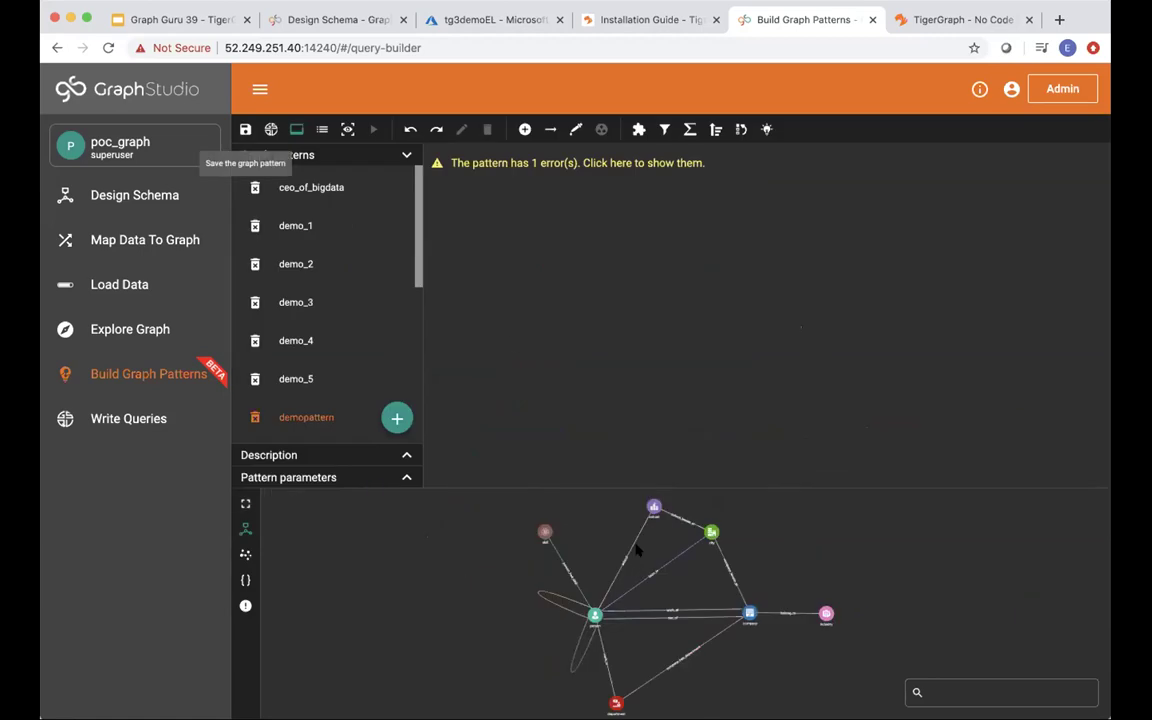
pyautogui.click(575, 131)
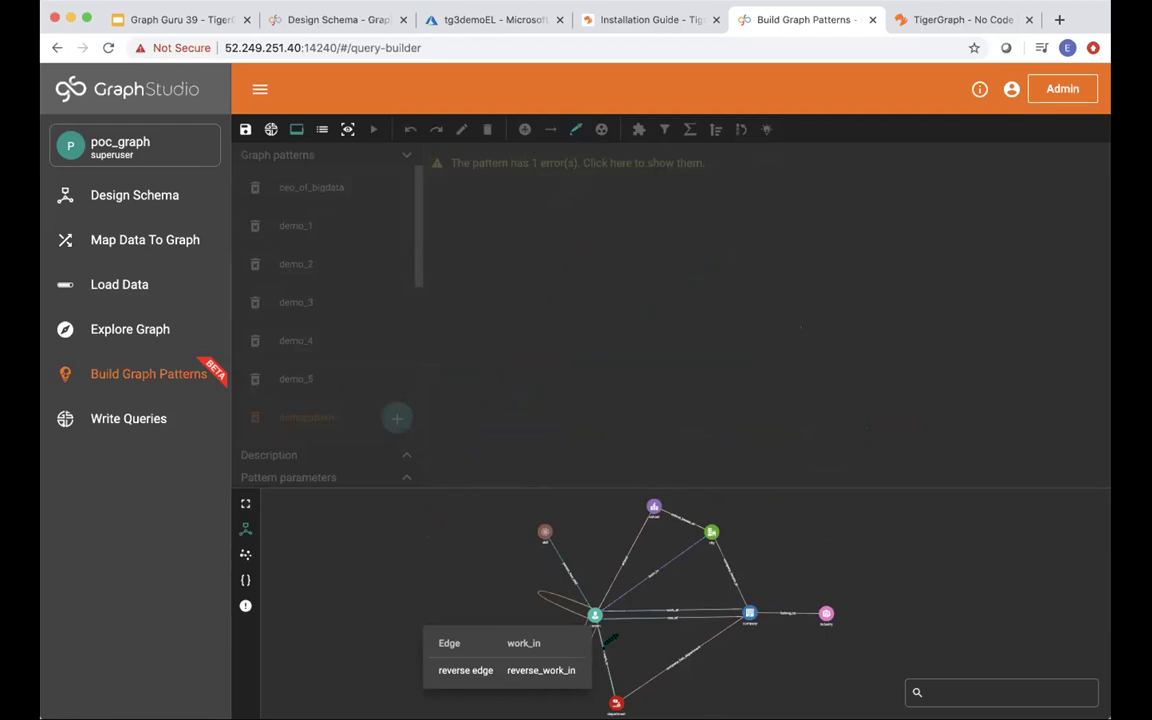
pyautogui.click(607, 640)
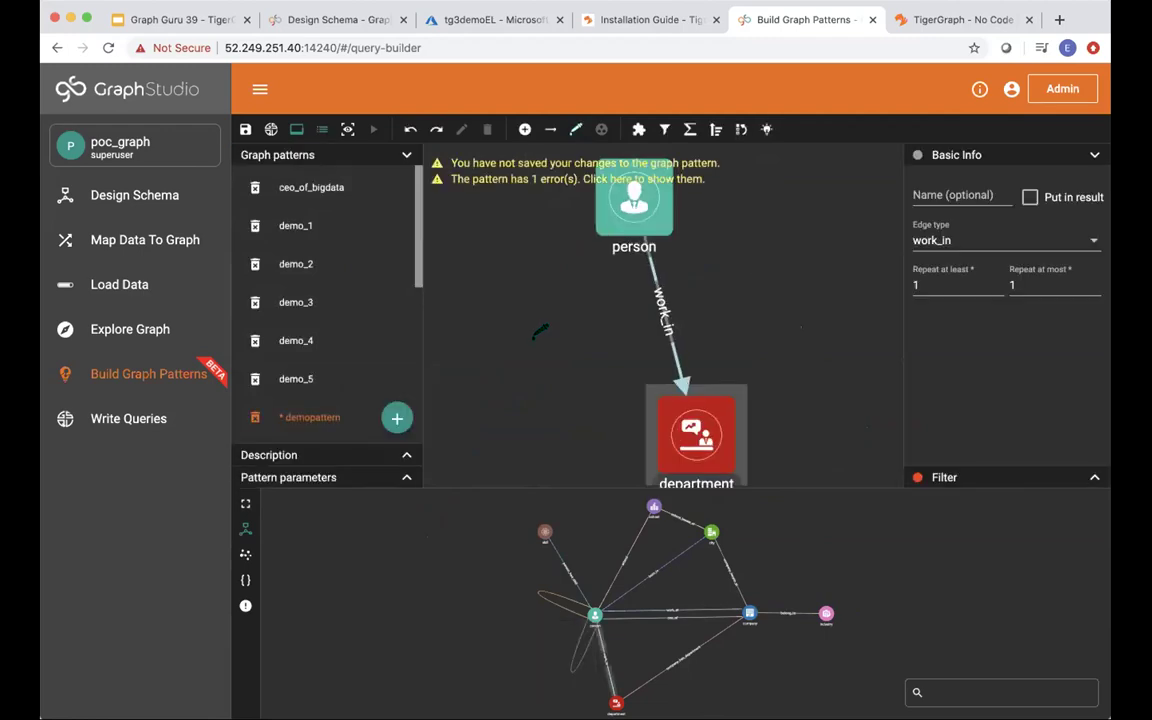
pyautogui.click(547, 318)
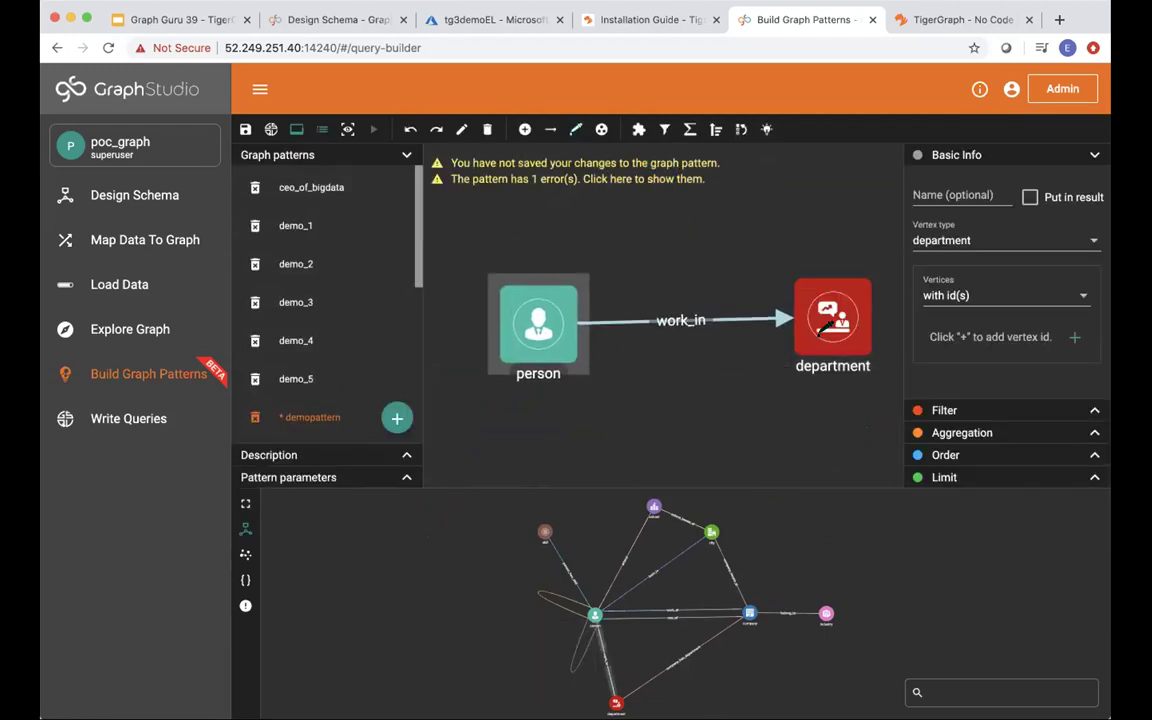
pyautogui.click(833, 316)
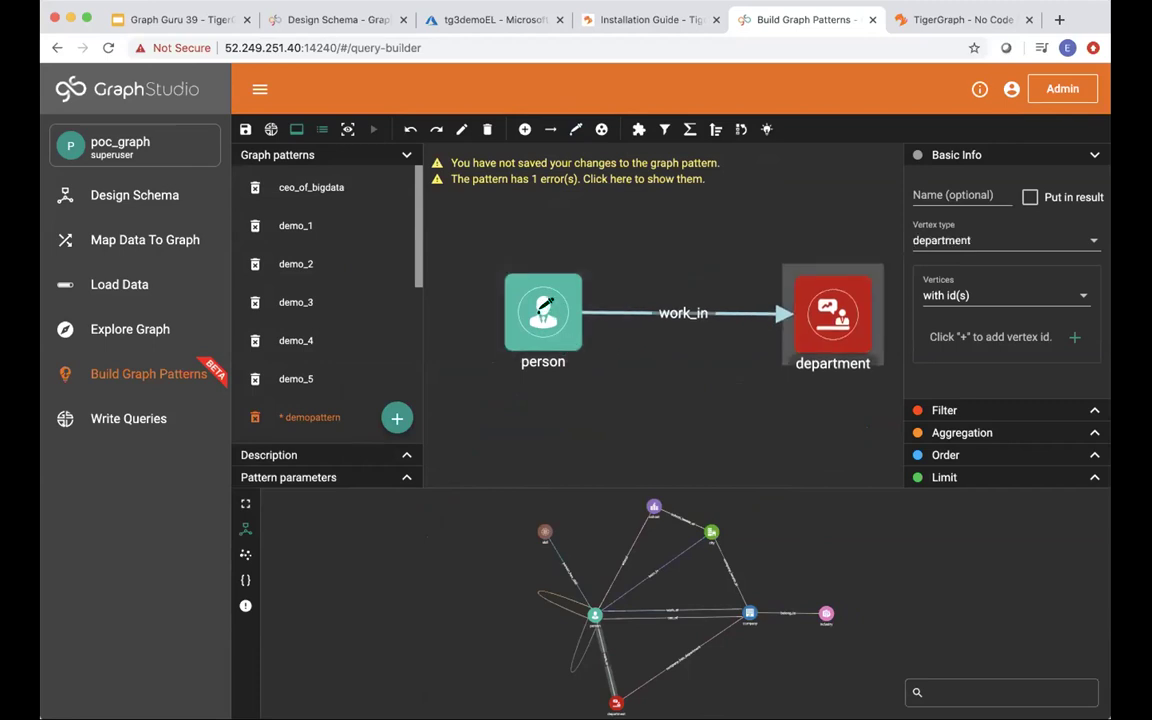
# - Add a filter to the person vertex using the condition Expression1 == Expression2
pyautogui.click(545, 310)
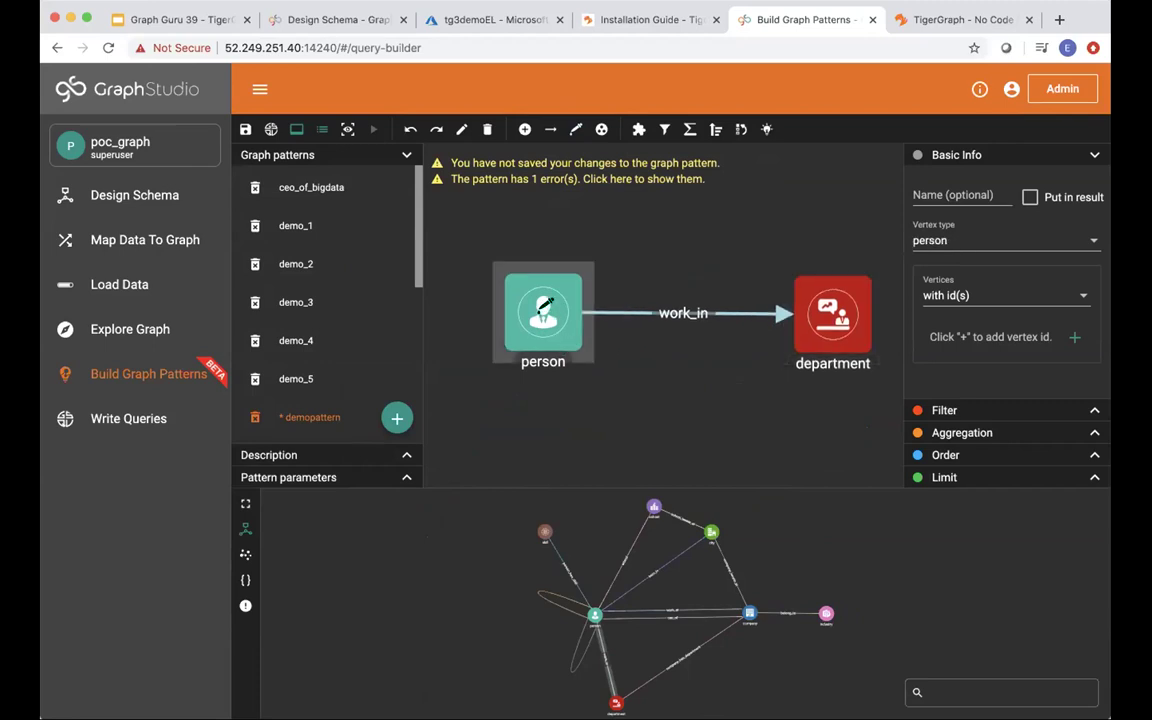
pyautogui.click(1012, 411)
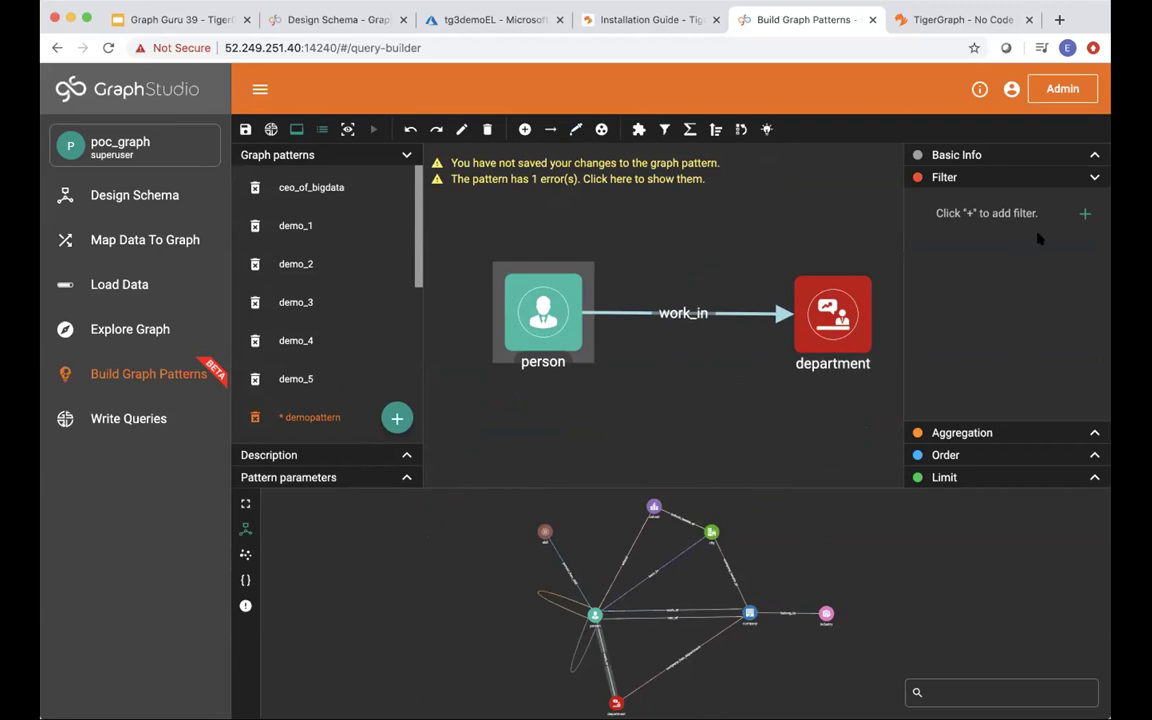
pyautogui.click(1085, 214)
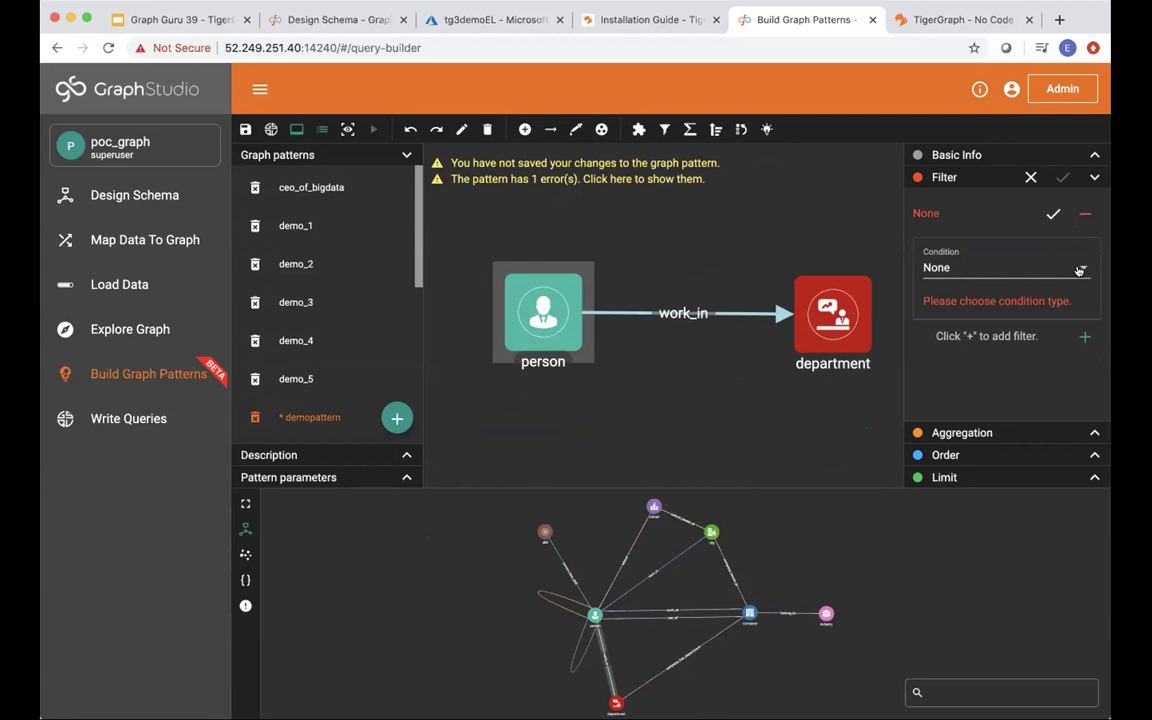
pyautogui.click(1080, 271)
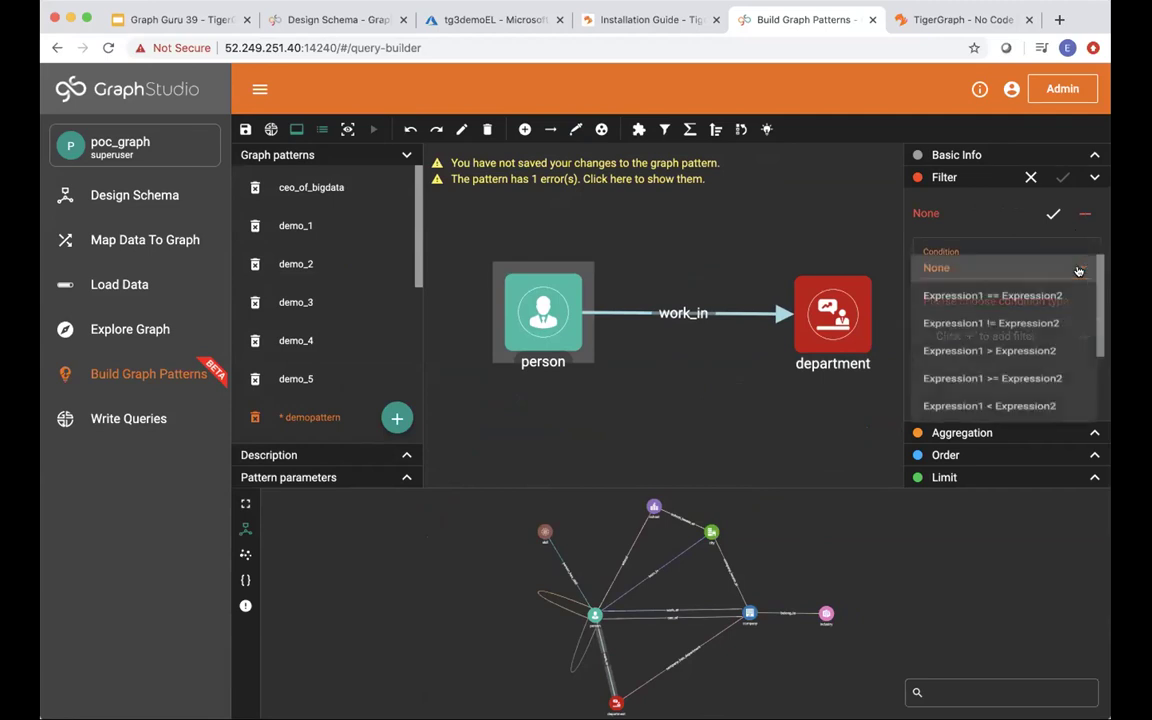
pyautogui.click(1007, 305)
# - Set the filter's Expression 1 to the gender attribute
pyautogui.click(982, 341)
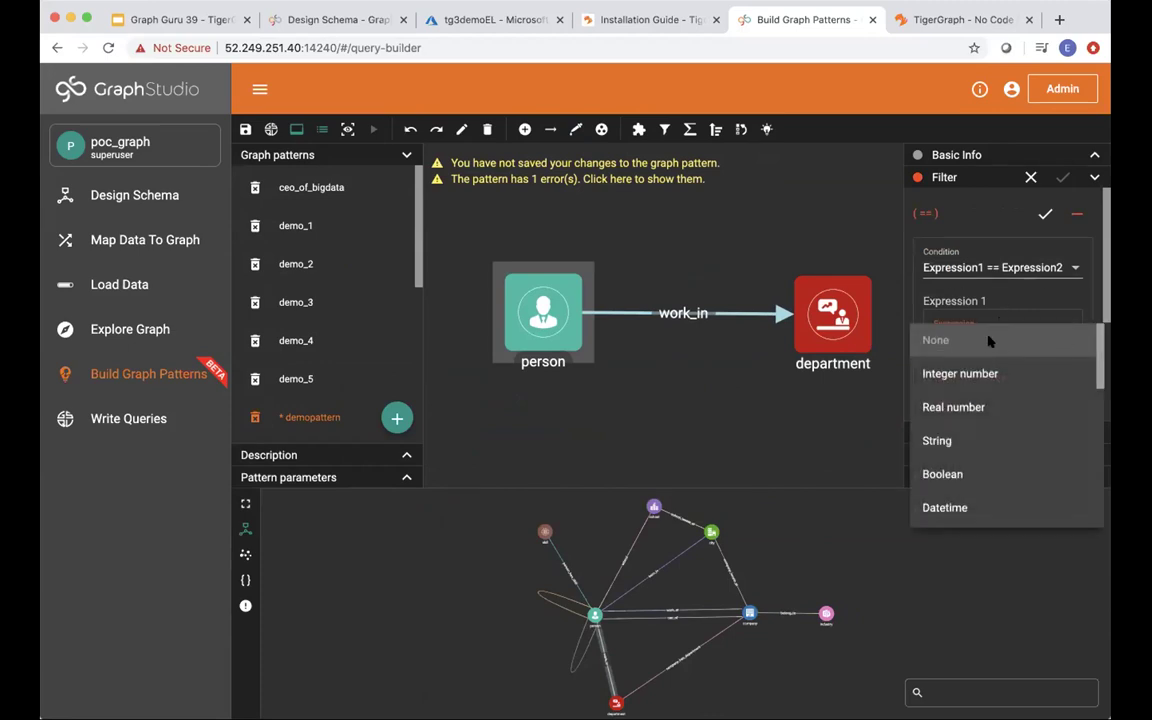
pyautogui.scroll(-1, 955, 368)
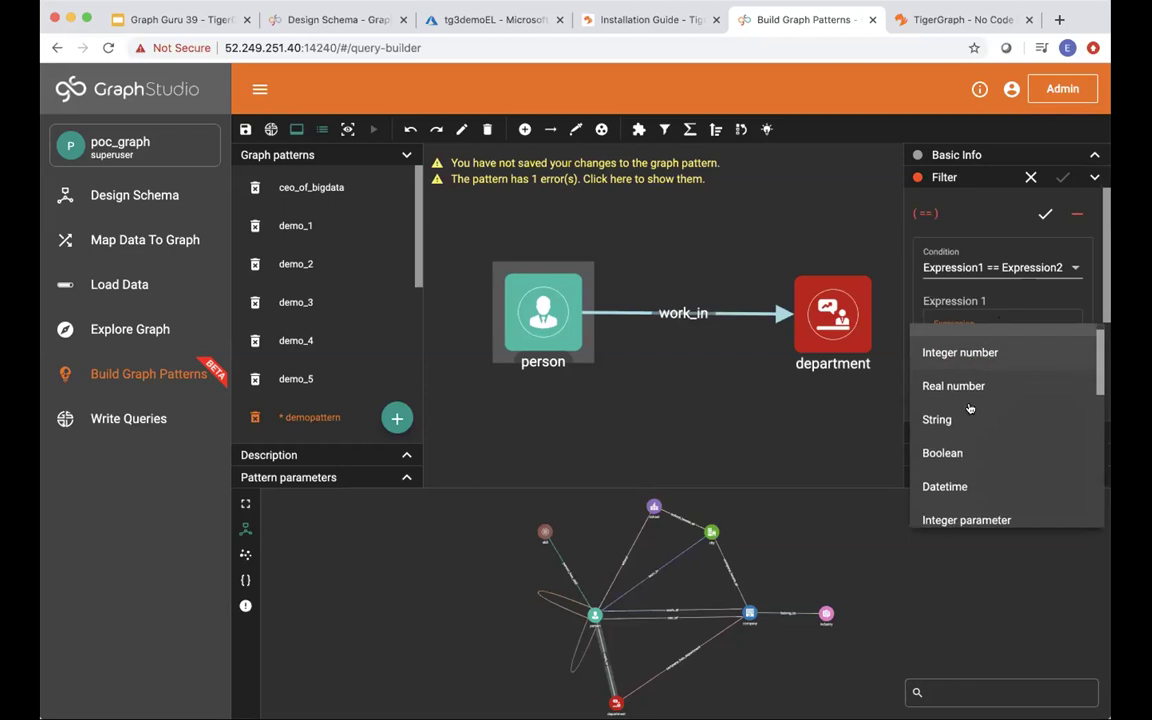
pyautogui.scroll(-4, 969, 408)
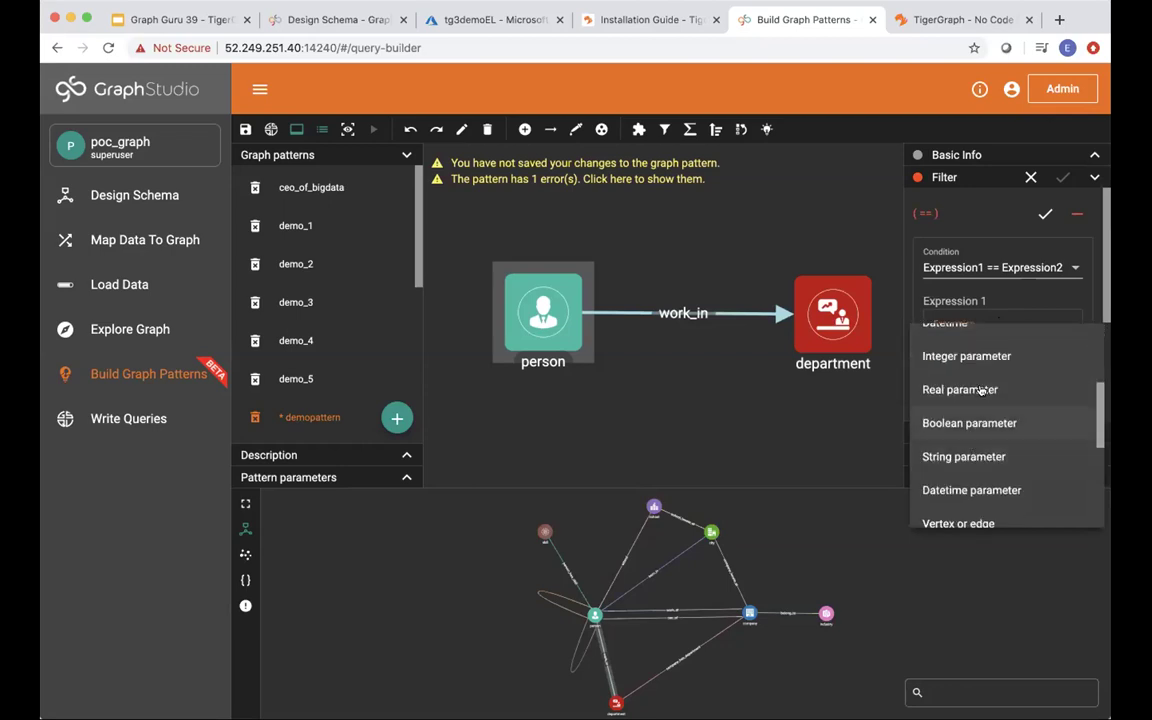
pyautogui.scroll(-3, 960, 456)
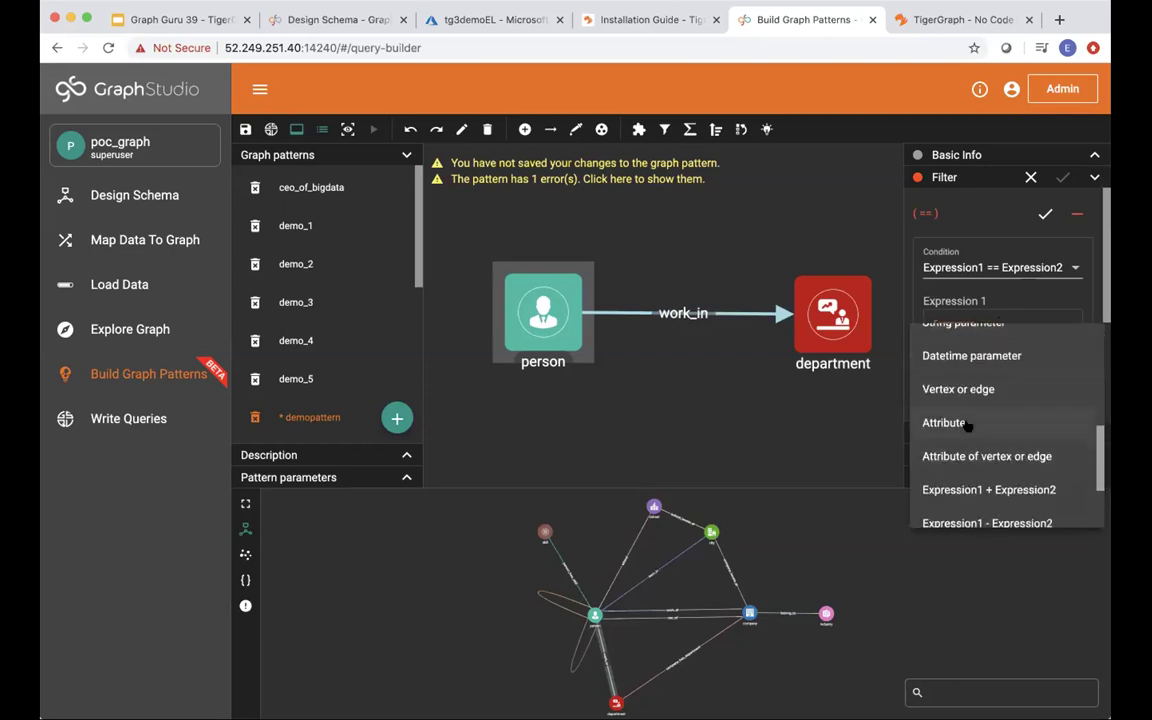
pyautogui.click(966, 424)
pyautogui.click(1031, 342)
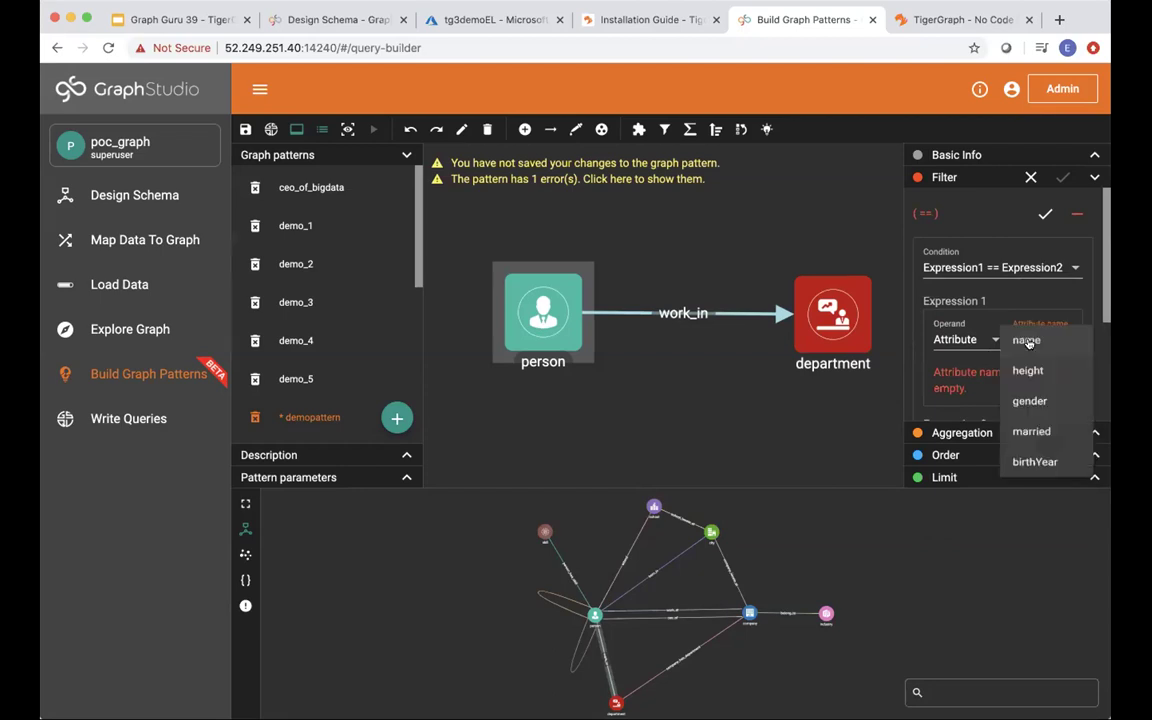
pyautogui.click(1029, 406)
# - Set Expression 2 to the string male and apply the person filter
pyautogui.scroll(-3, 985, 387)
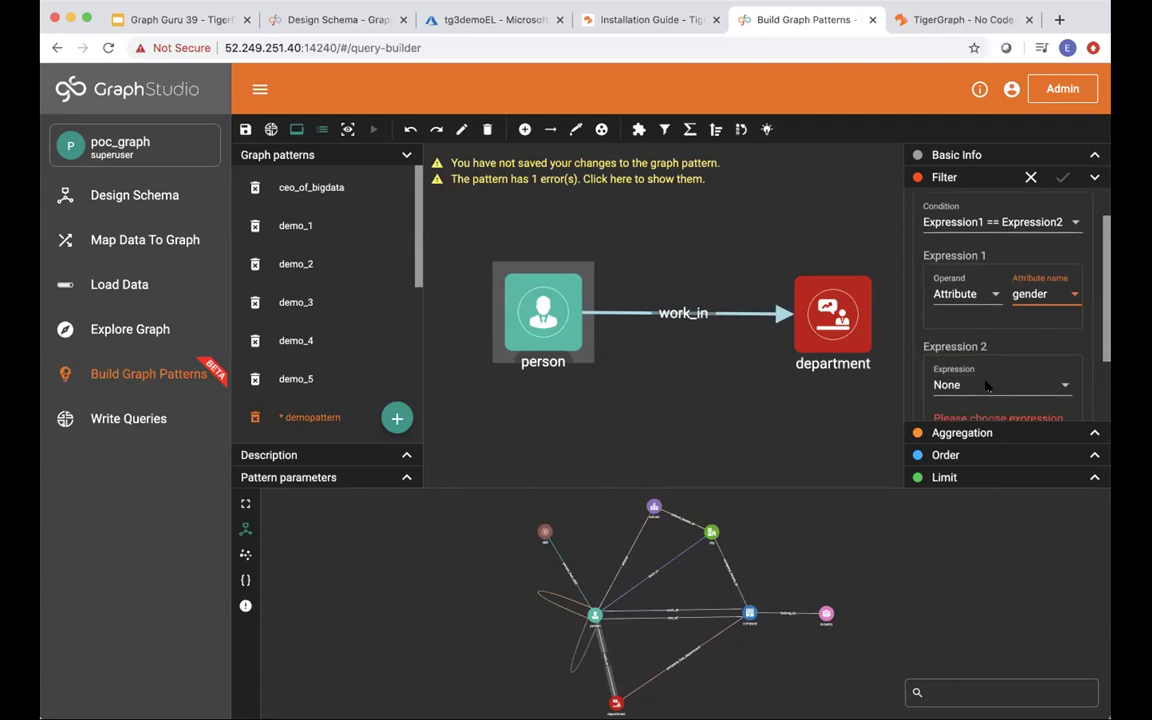
pyautogui.click(981, 370)
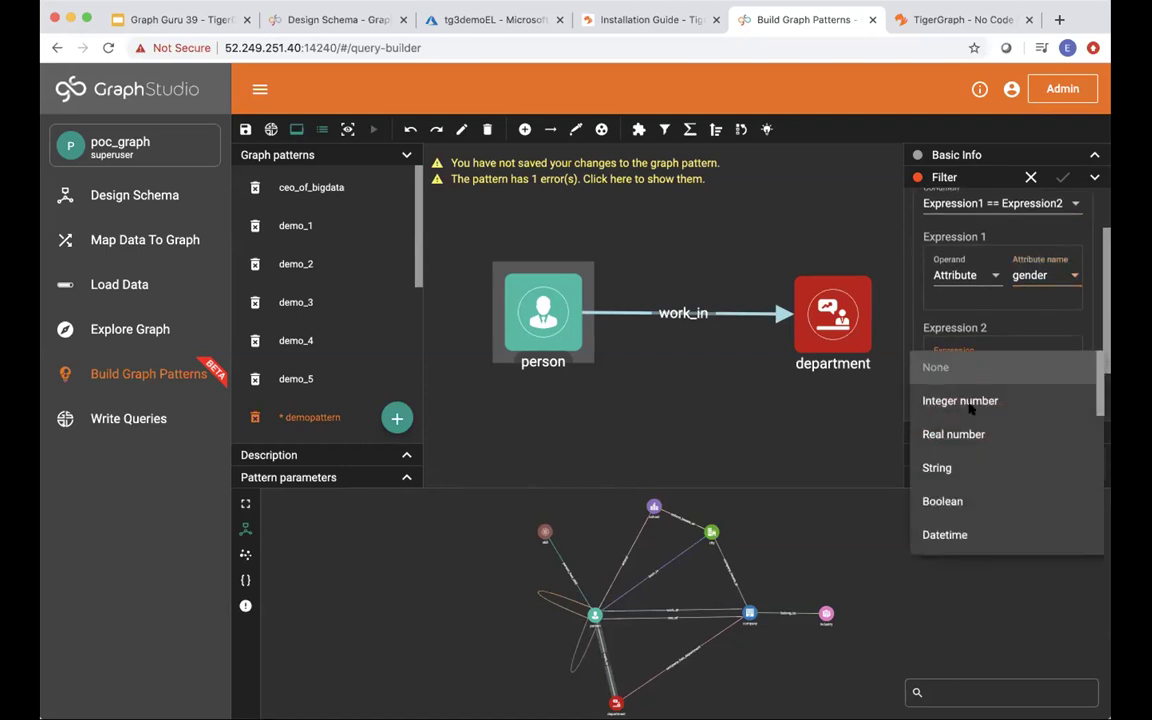
pyautogui.click(948, 469)
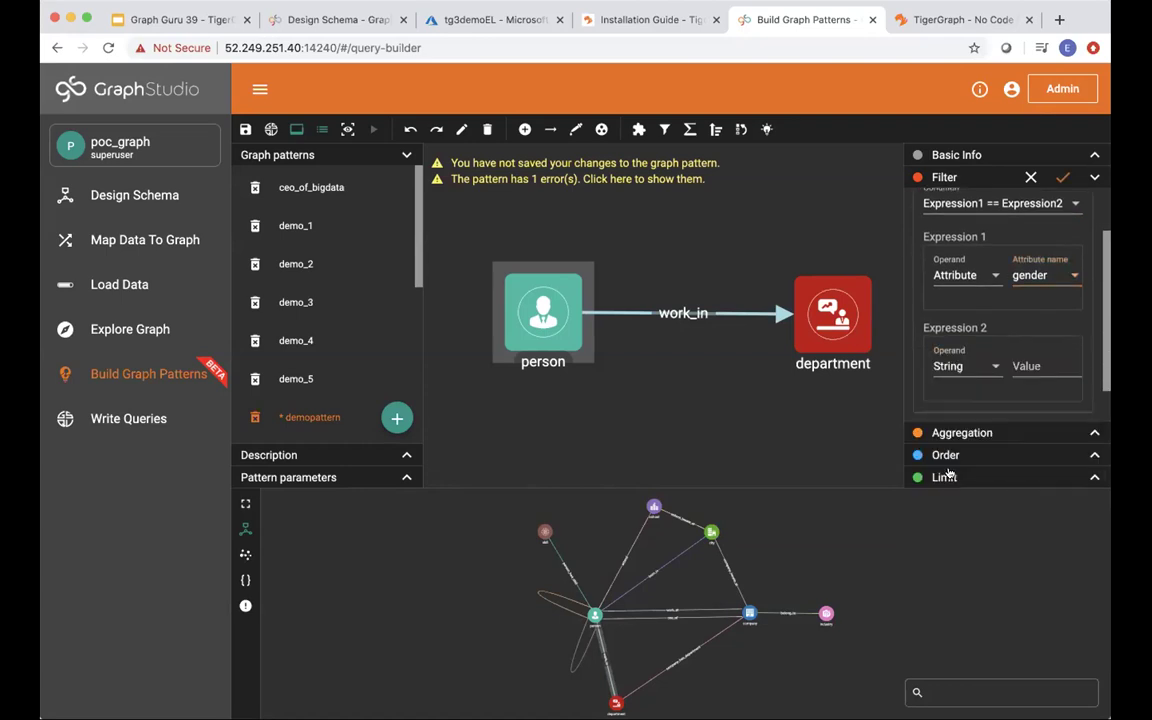
pyautogui.click(1031, 365)
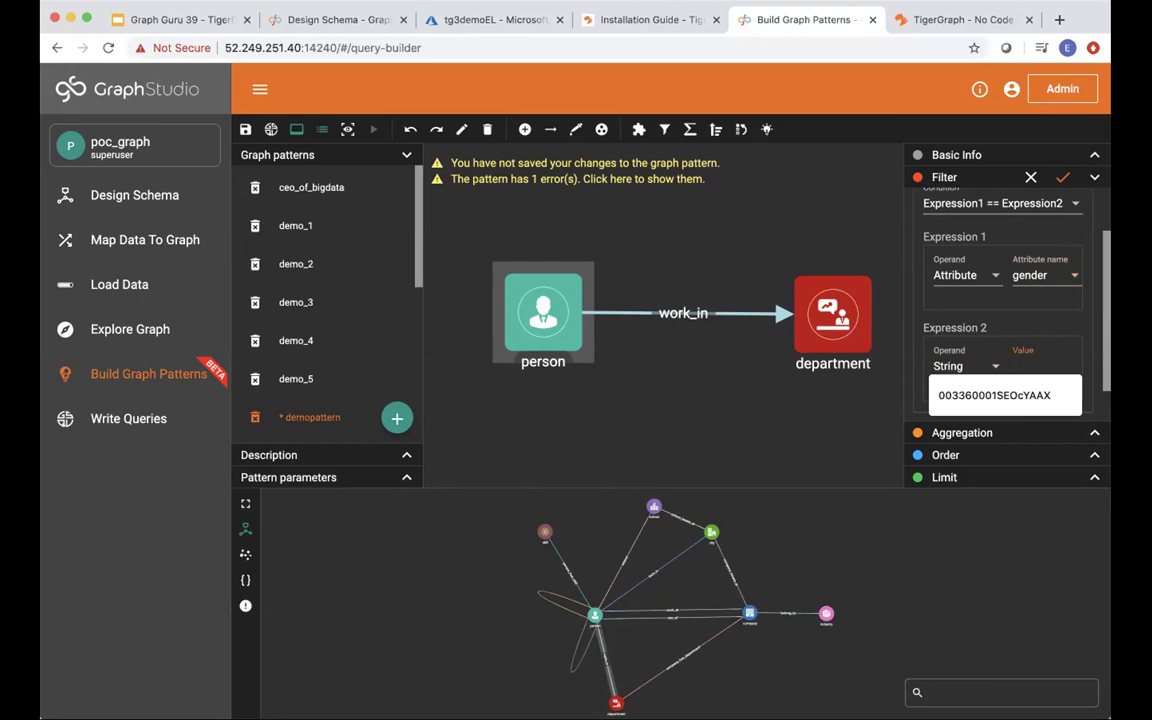
pyautogui.write('male')
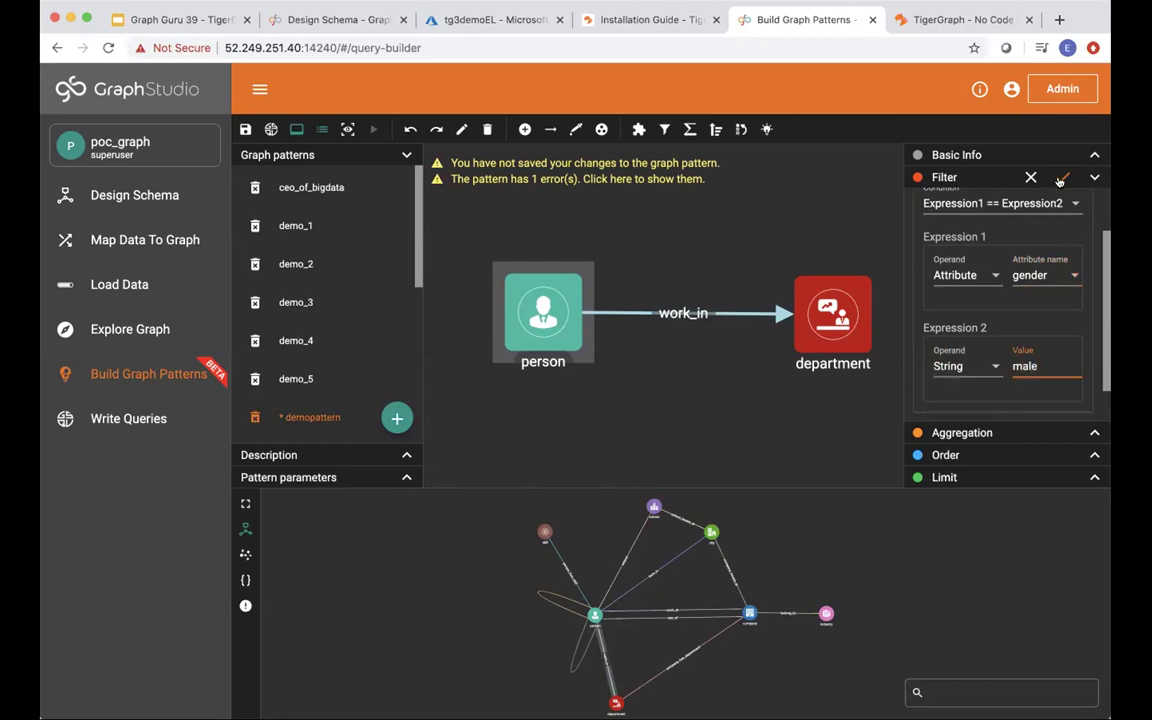
pyautogui.click(1061, 178)
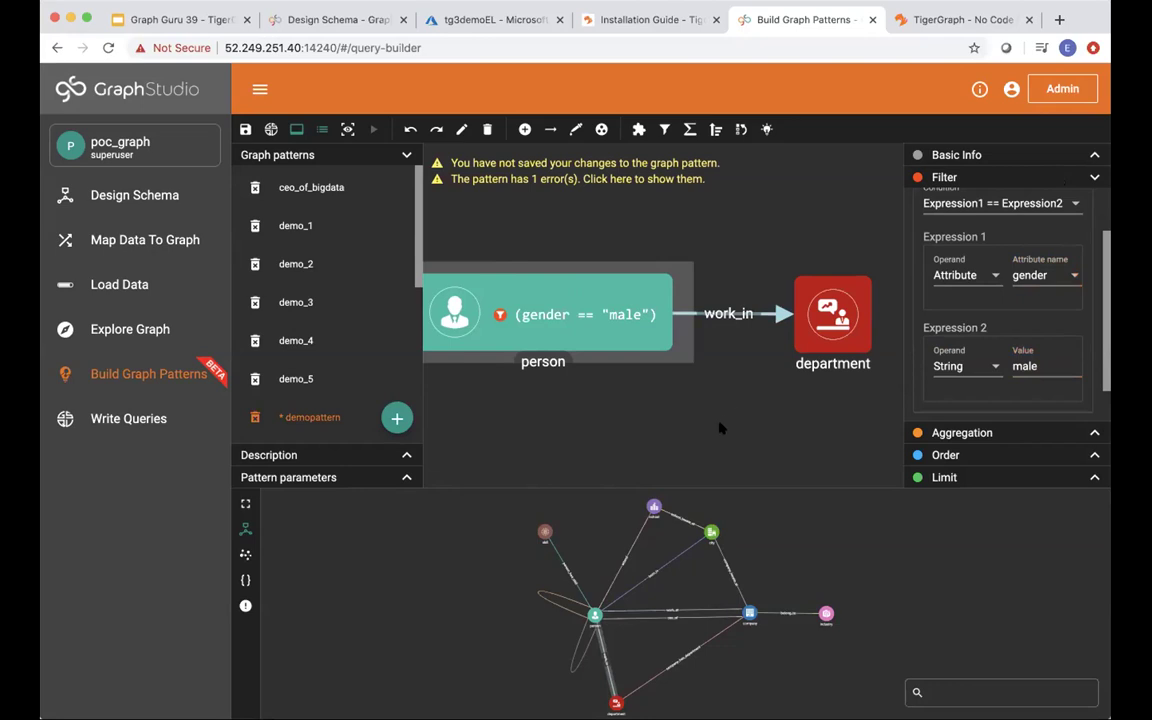
# - Resolve the pattern's missing-output error by outputting person, work_in and department, and run the pattern with its result graph enlarged
pyautogui.click(557, 256)
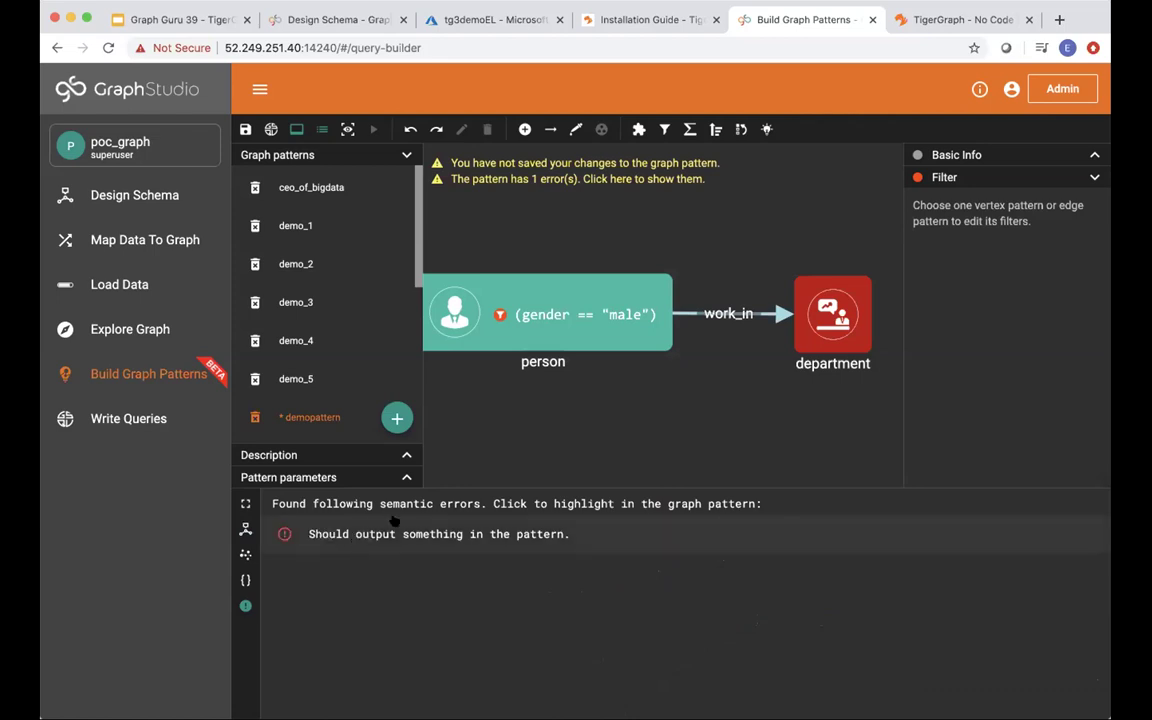
pyautogui.click(475, 538)
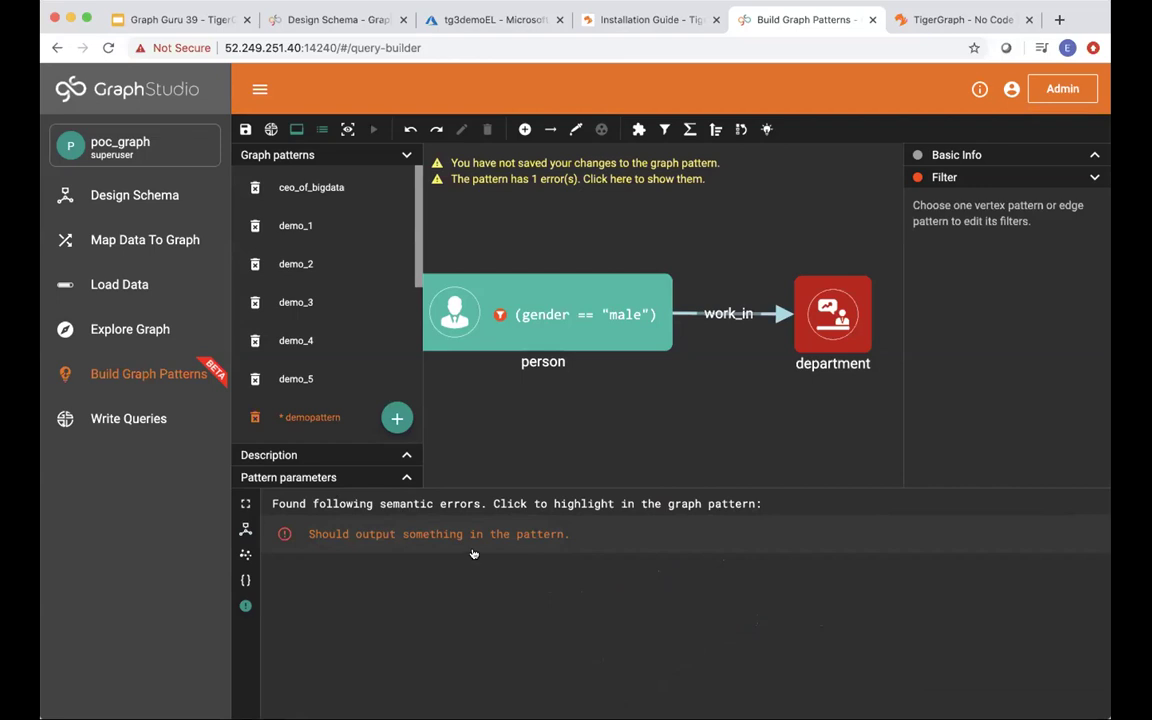
pyautogui.click(763, 130)
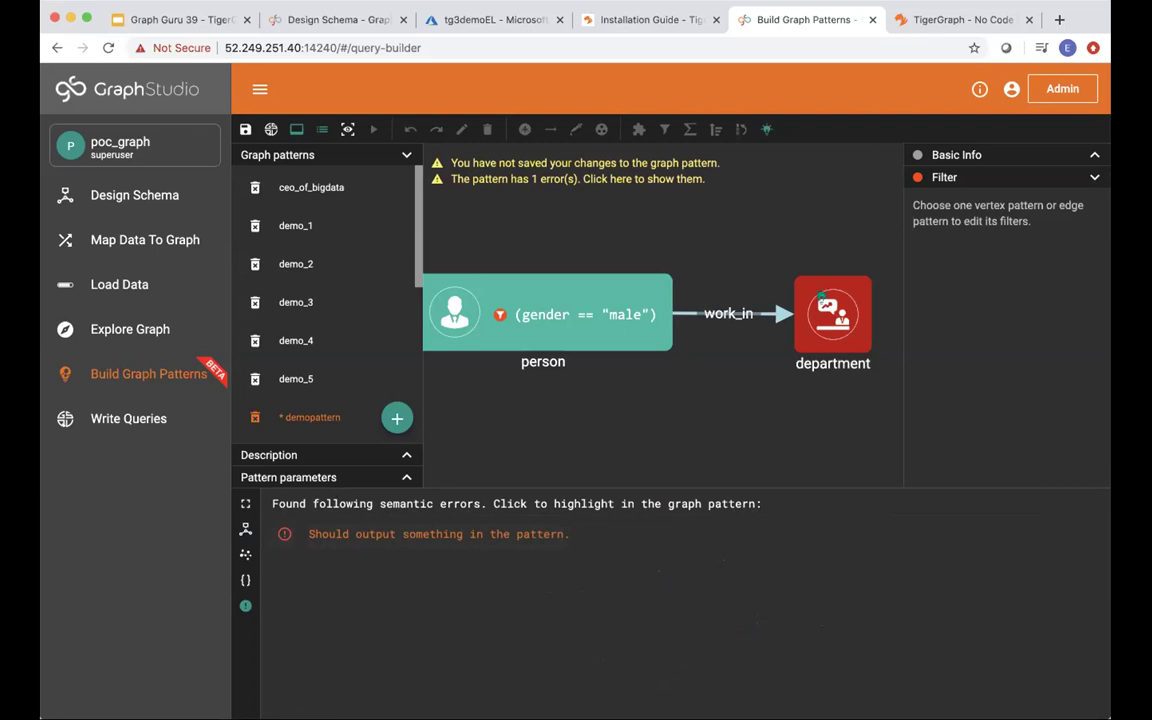
pyautogui.click(617, 307)
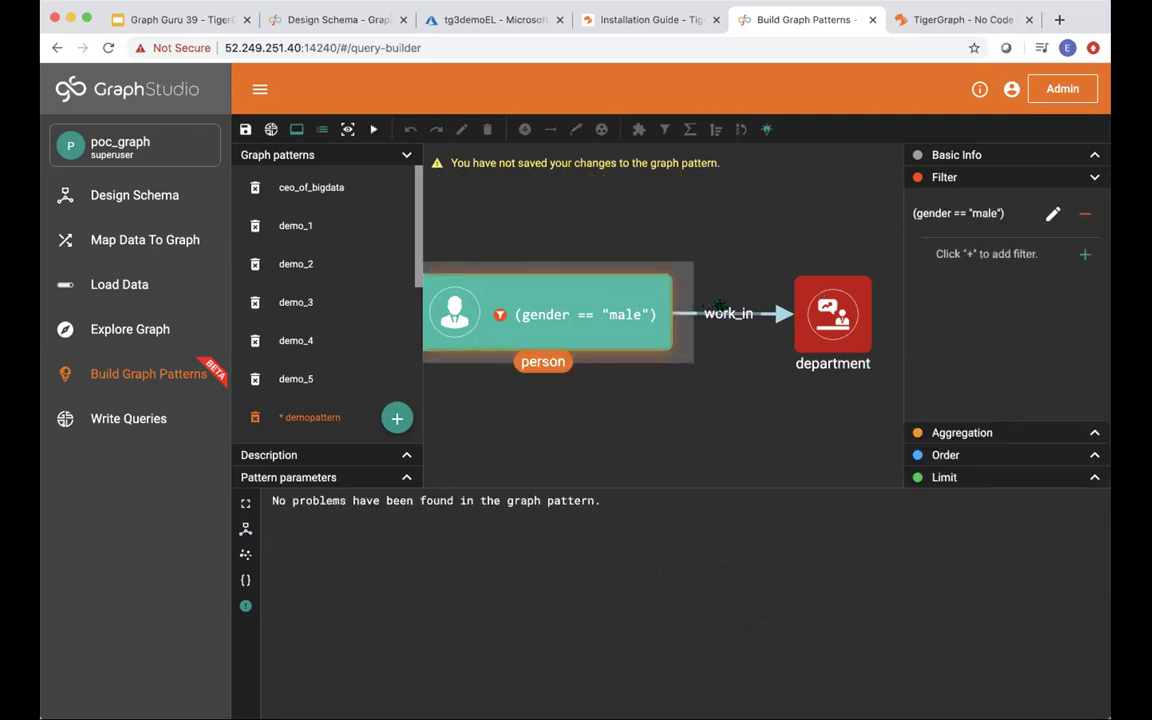
pyautogui.click(716, 305)
pyautogui.click(520, 279)
pyautogui.click(730, 312)
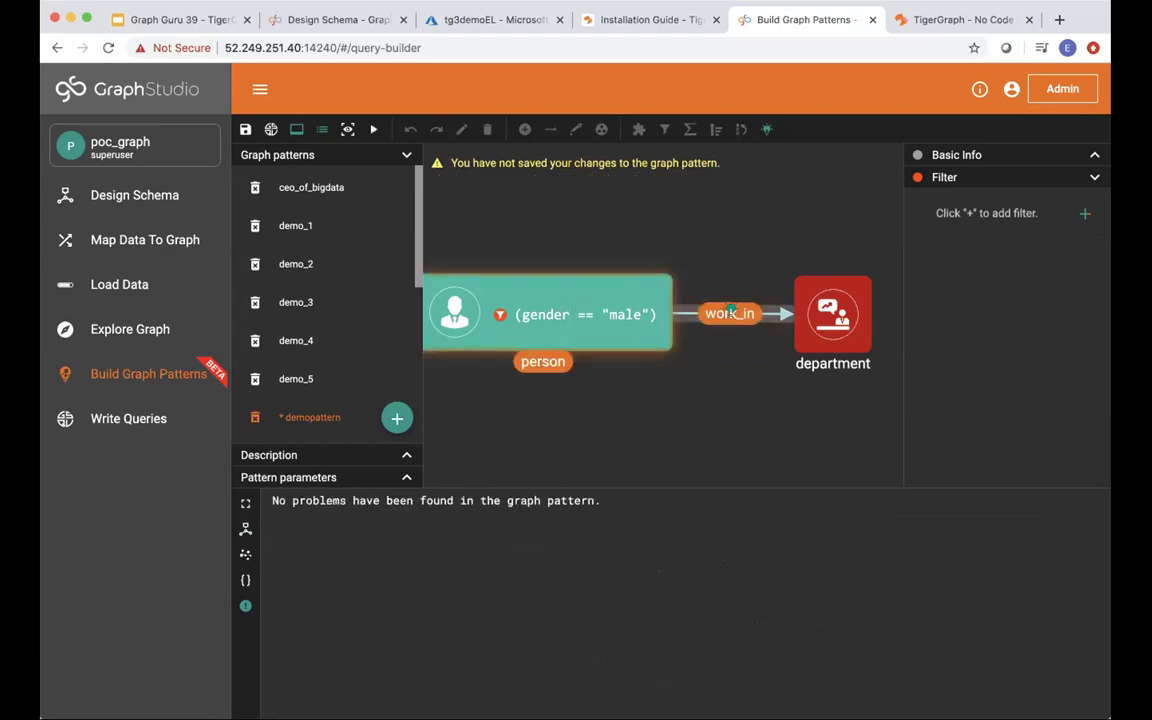
pyautogui.click(820, 309)
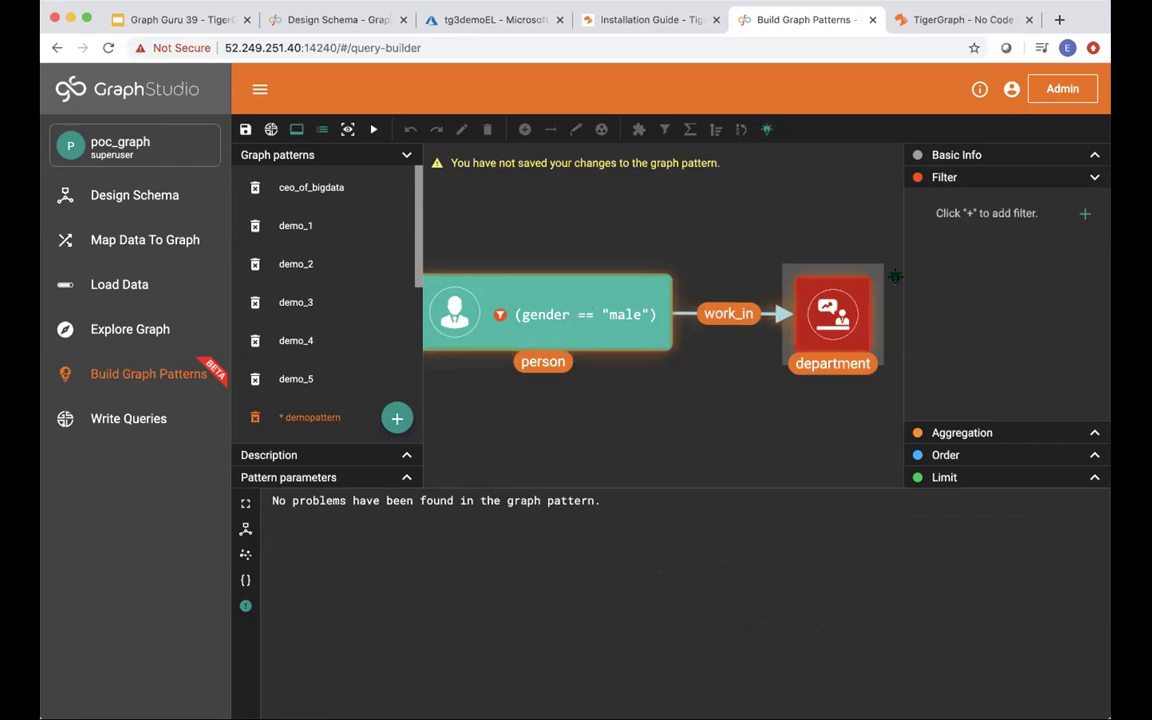
pyautogui.click(373, 130)
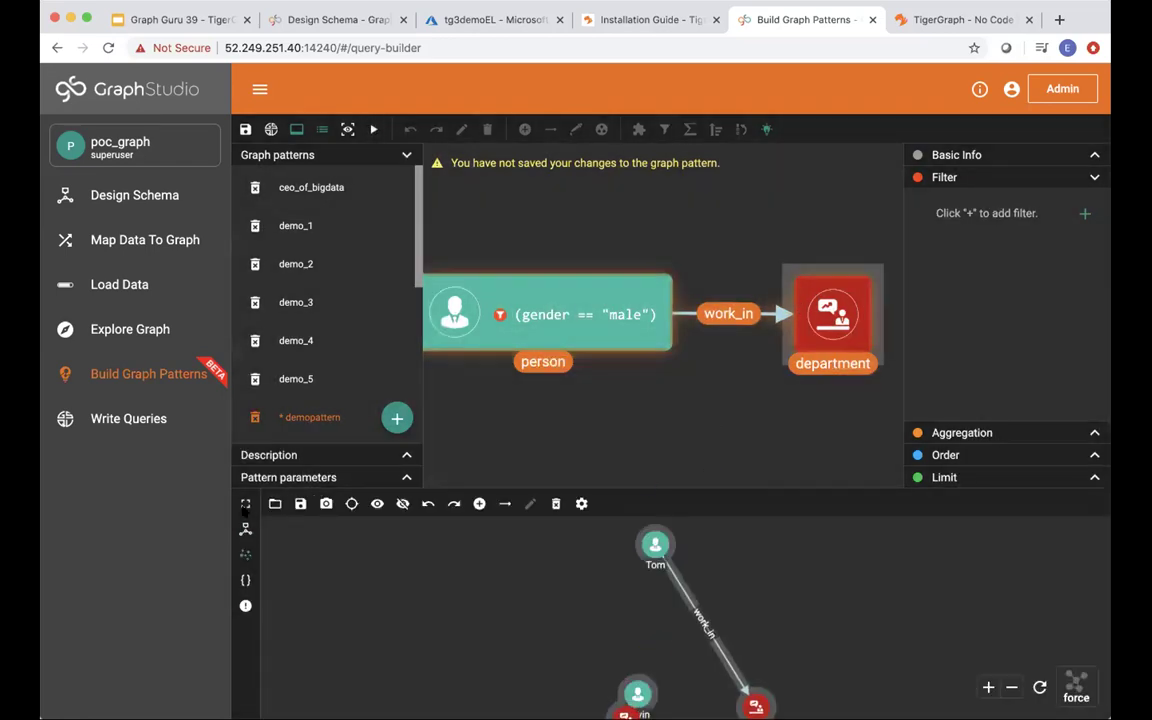
pyautogui.click(245, 504)
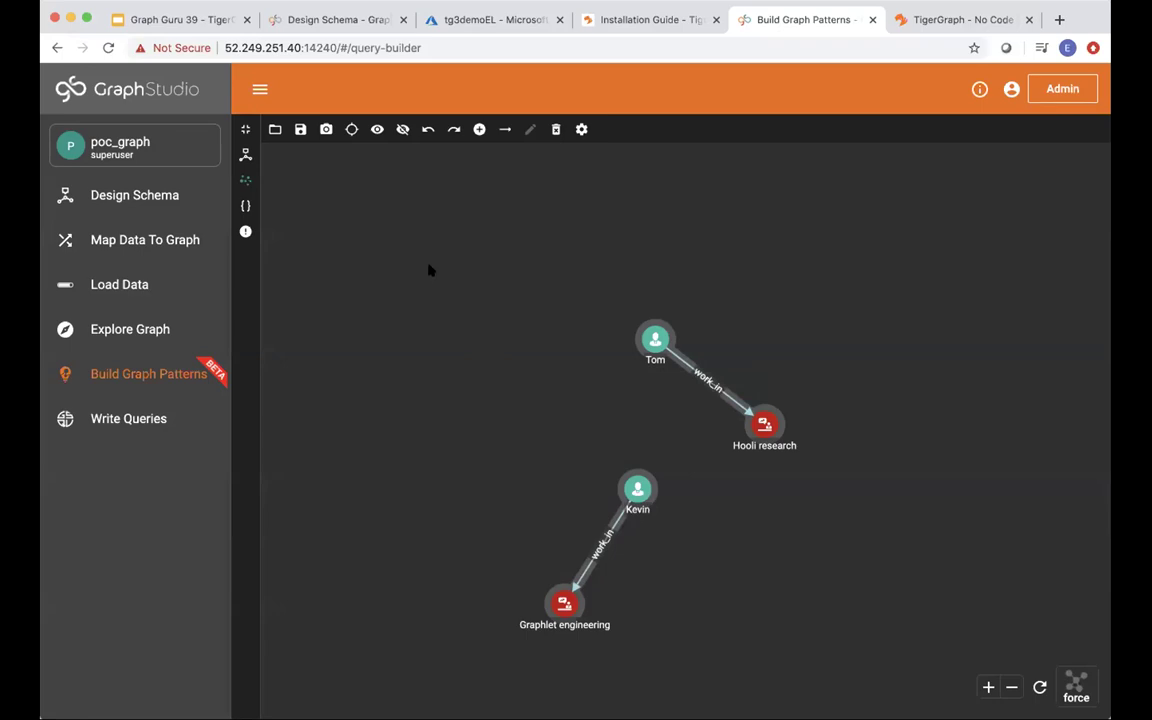
# - Switch to the Graph Guru 39 presentation in Google Slides and present it through to the TigerGraph MultiGraph Service slide
pyautogui.click(165, 24)
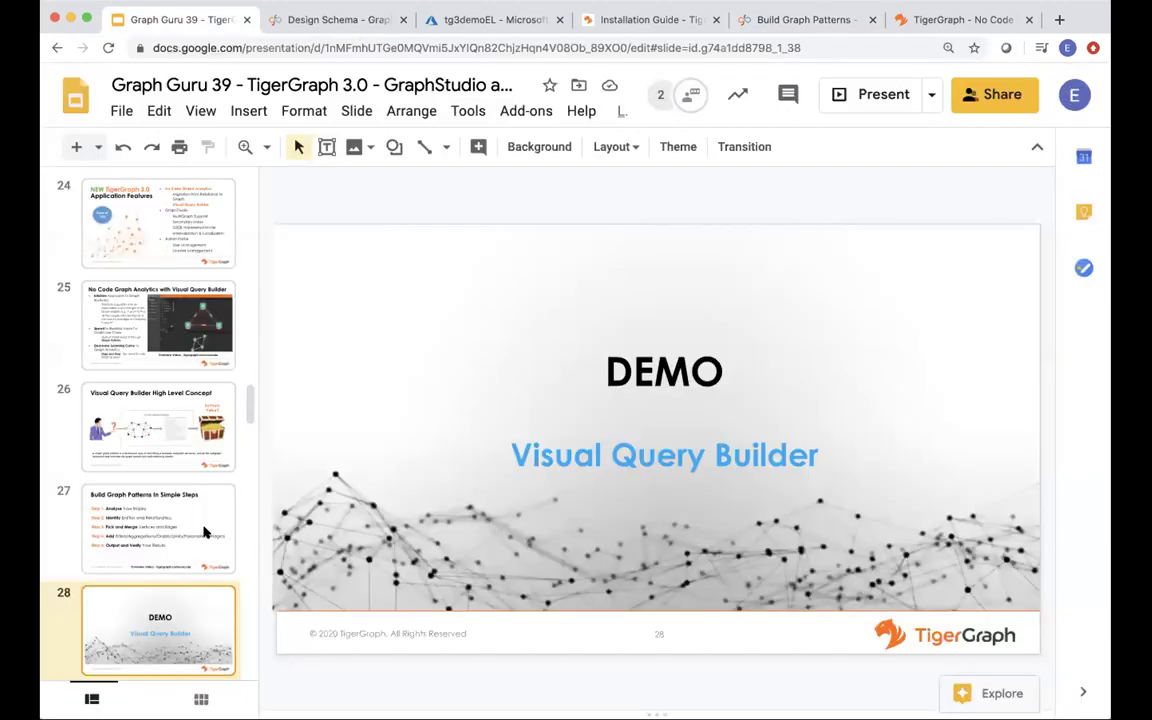
pyautogui.press('super+Return')
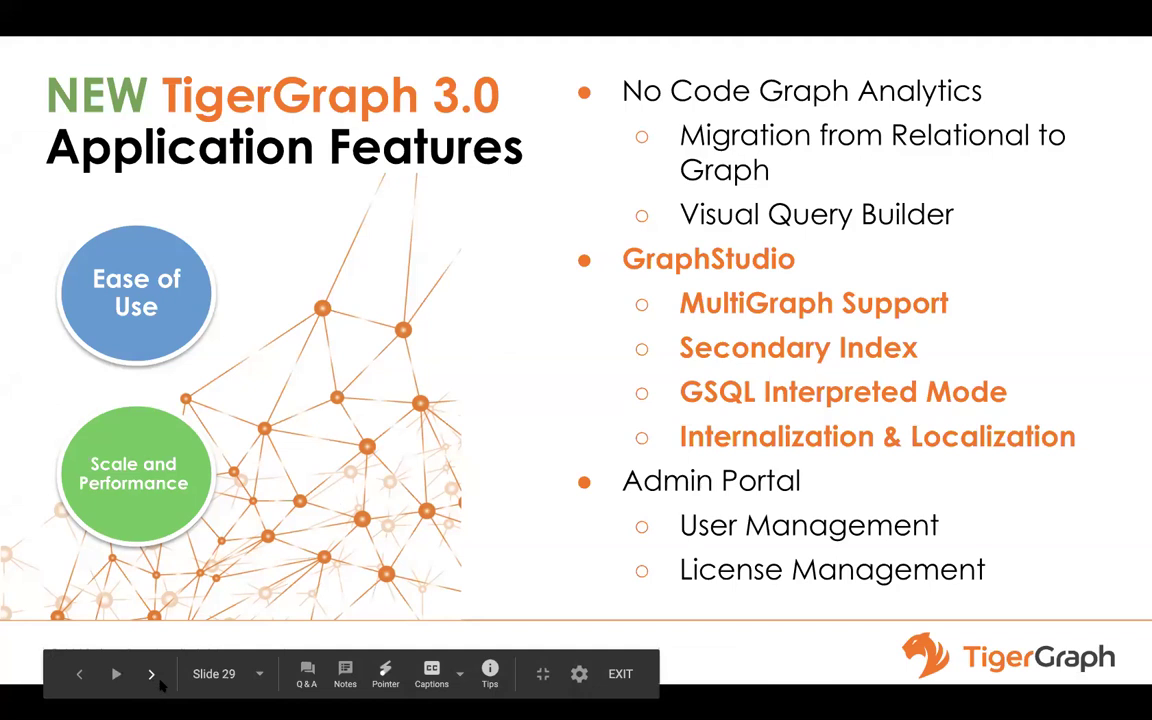
pyautogui.click(280, 537)
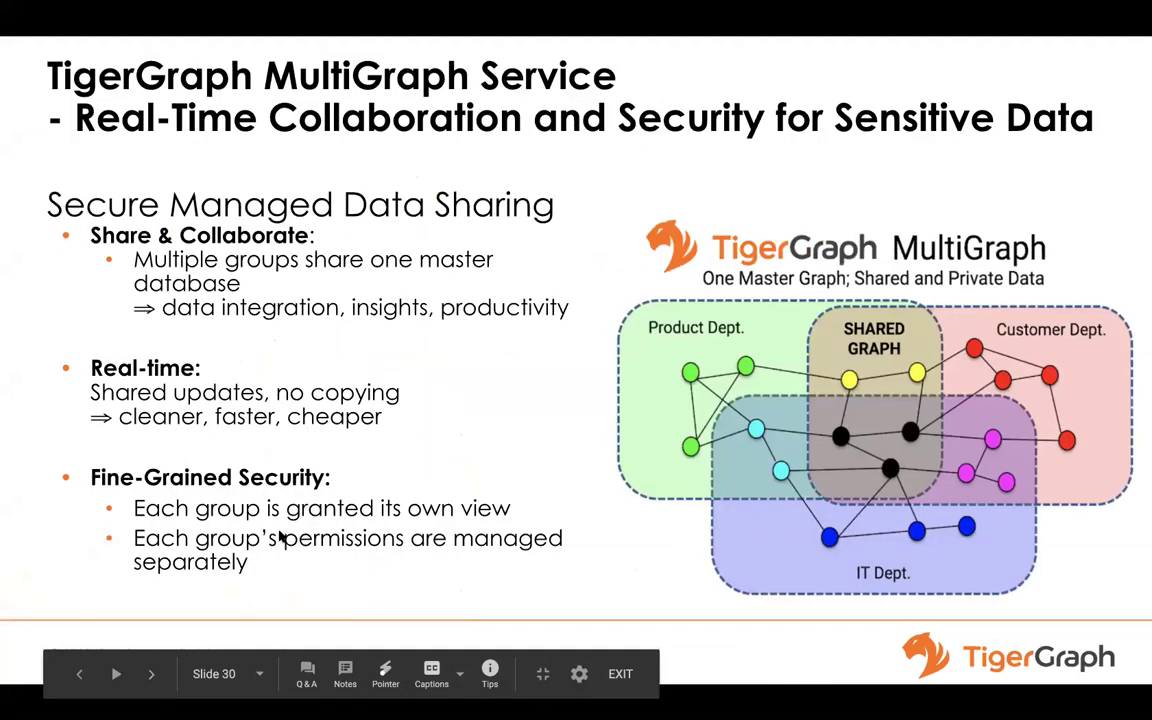
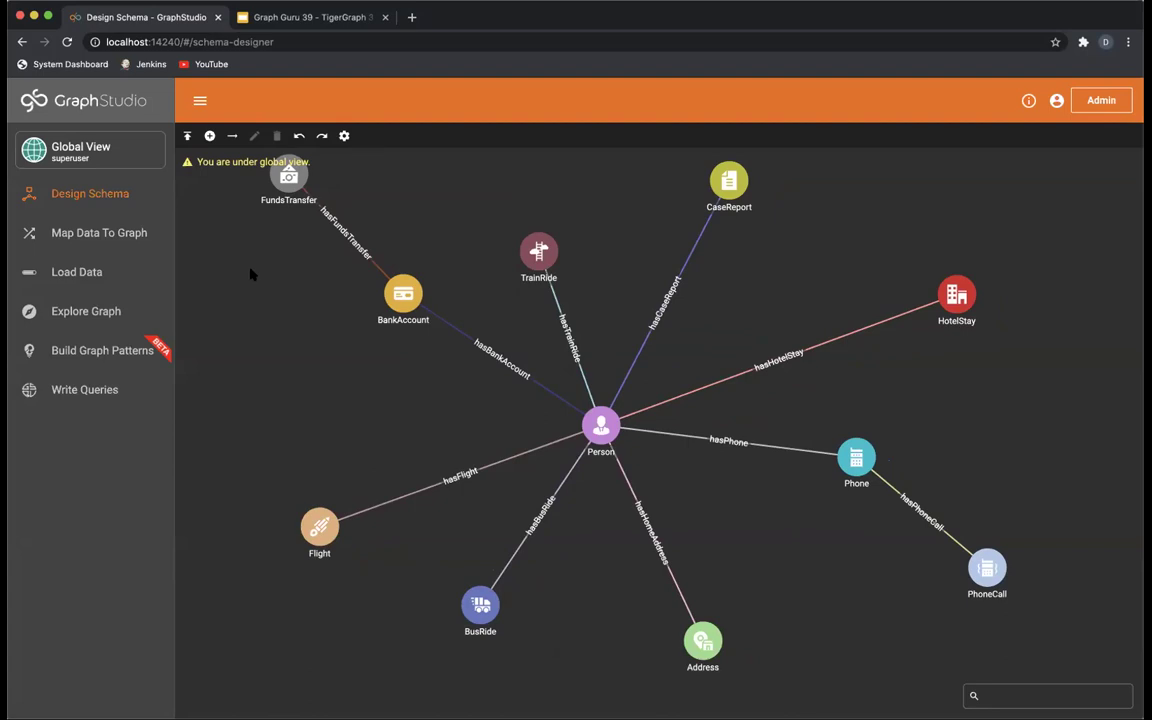
# - Switch GraphStudio's Design Schema page from Global View to the connectivity graph
pyautogui.click(110, 145)
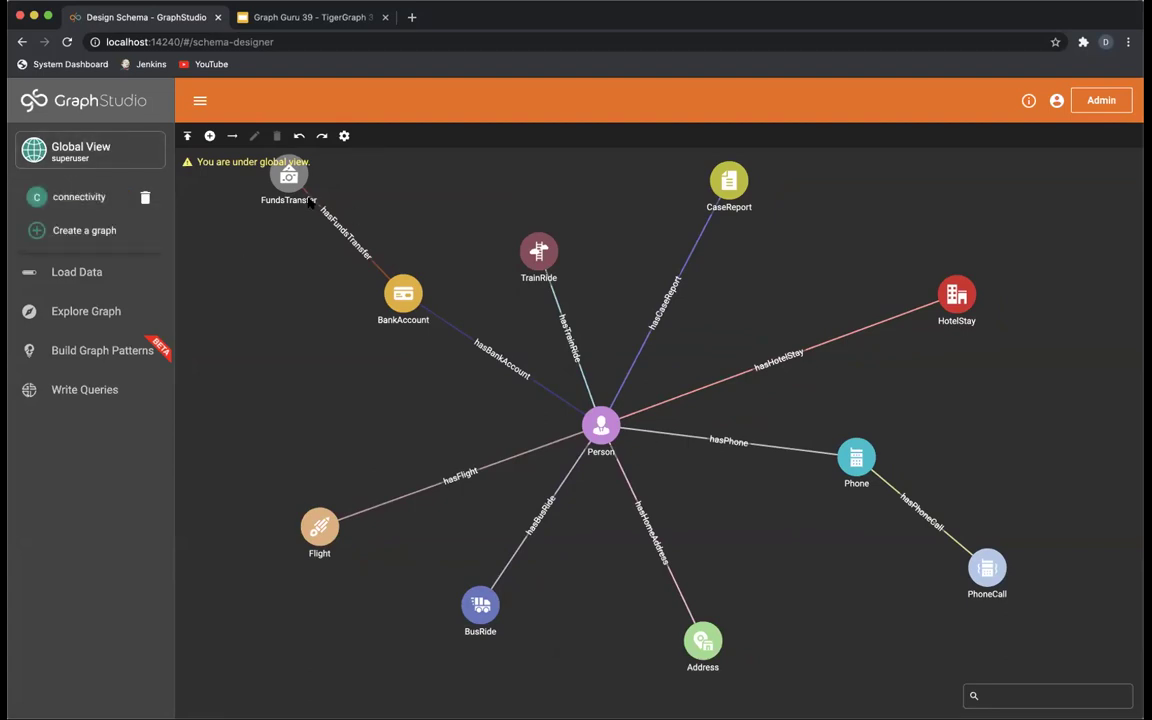
pyautogui.click(77, 197)
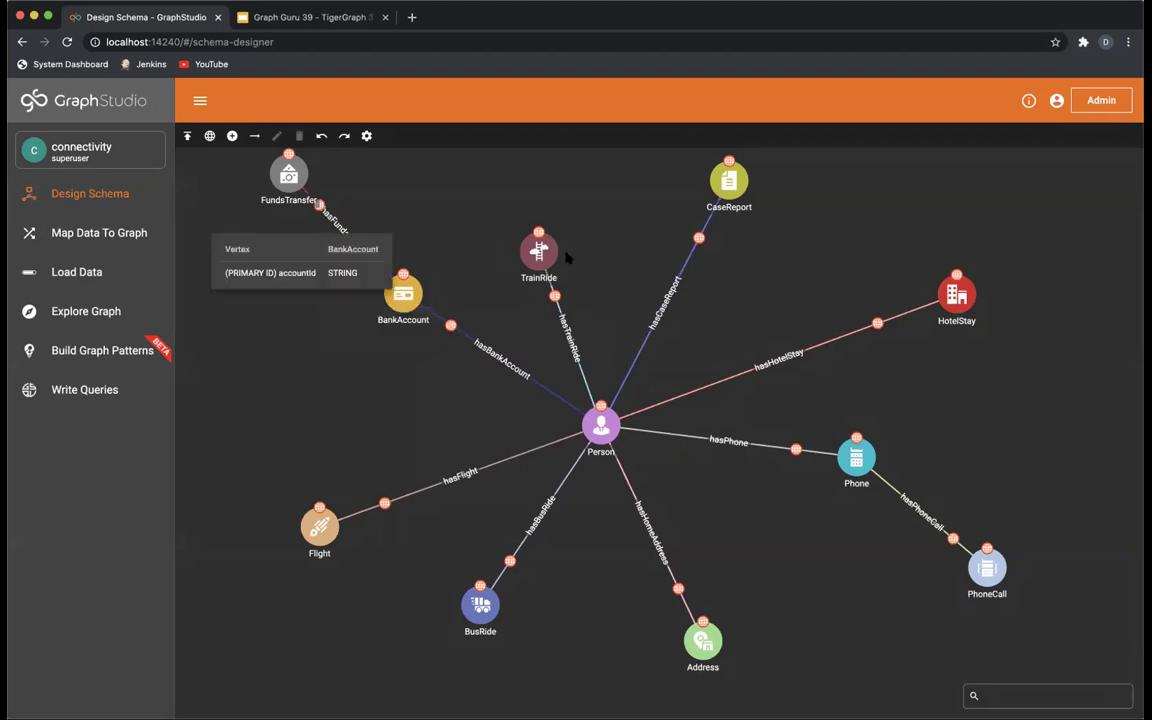
# - Create a graph named employment that uses only the global vertex type Person
pyautogui.click(101, 165)
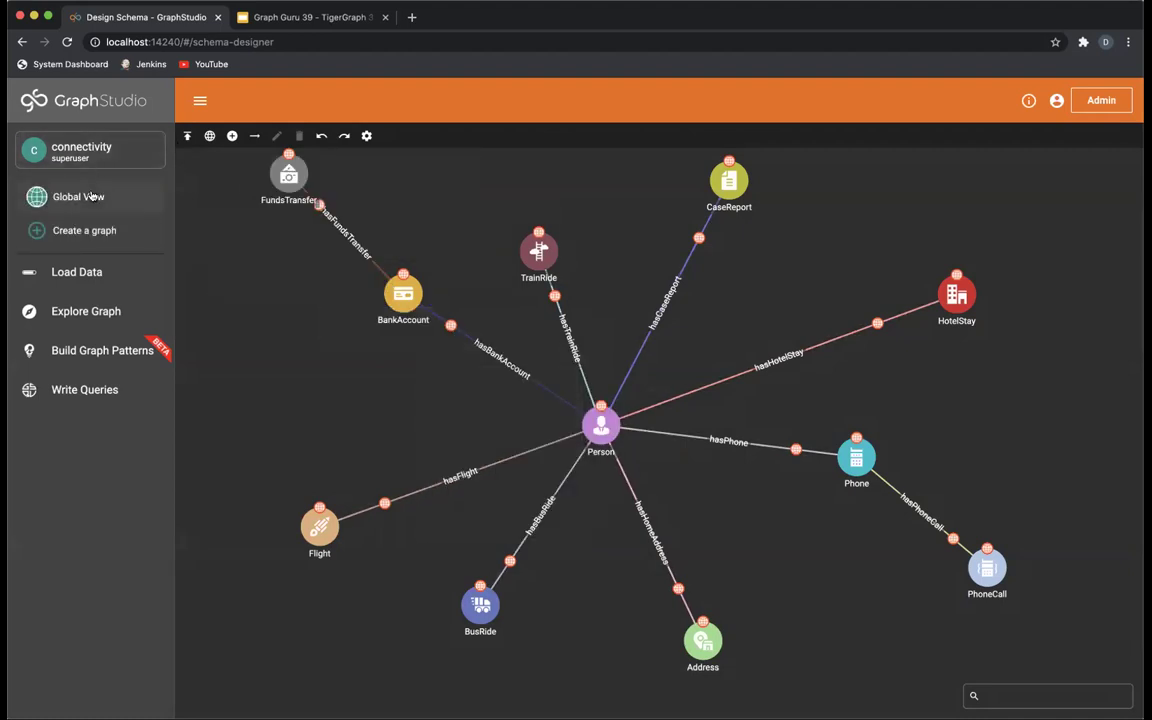
pyautogui.click(86, 231)
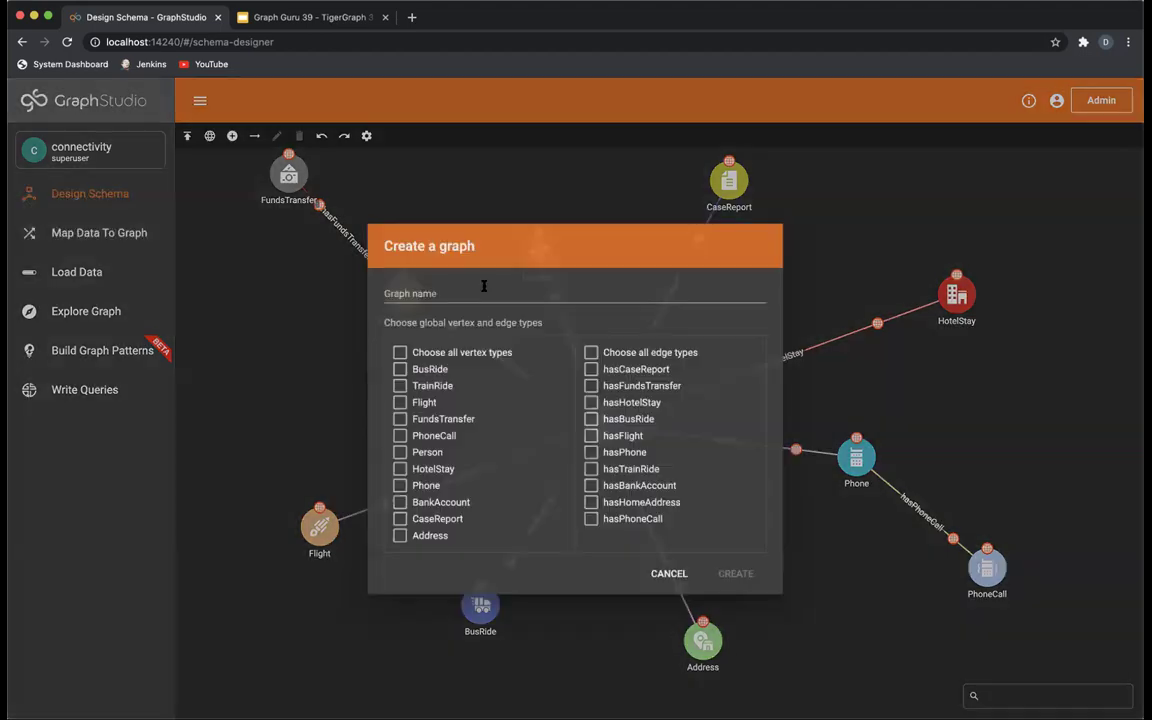
pyautogui.click(484, 287)
pyautogui.write('employment')
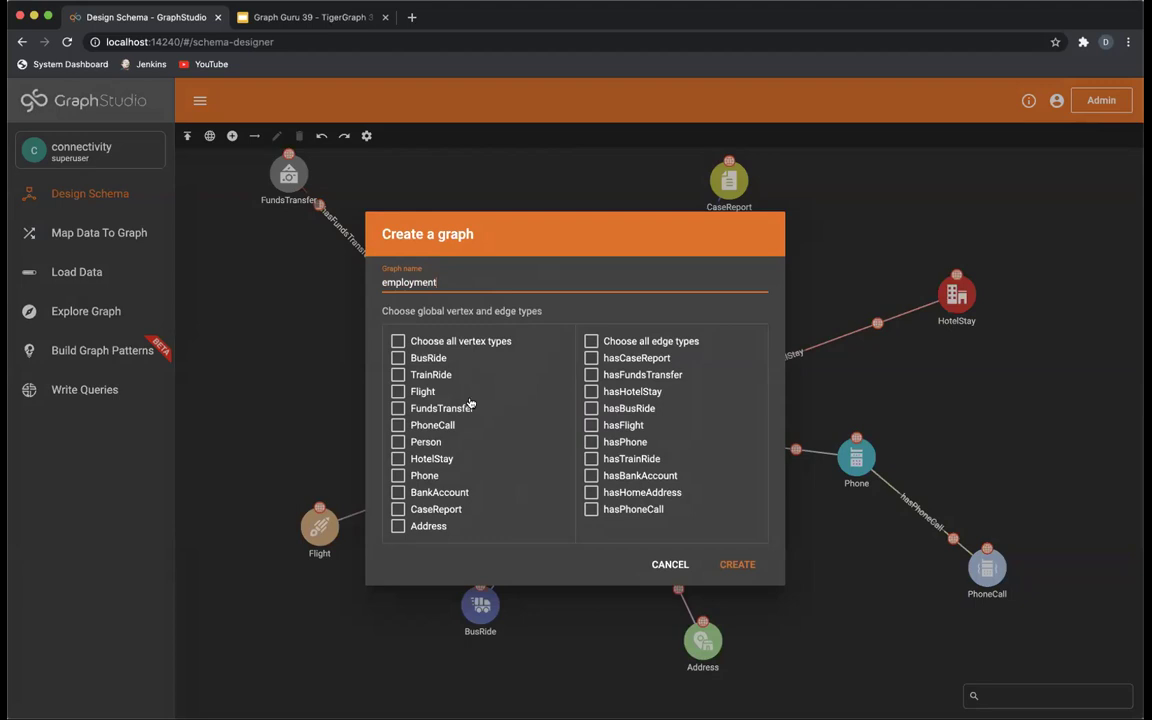
pyautogui.click(399, 442)
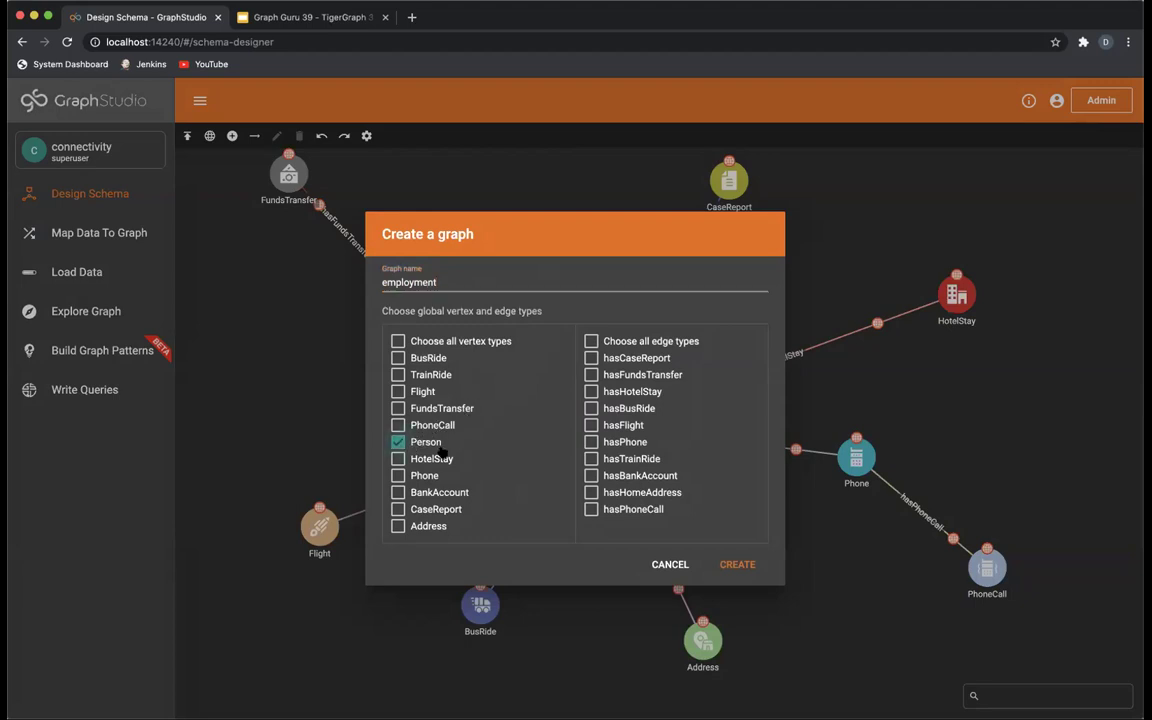
pyautogui.click(736, 565)
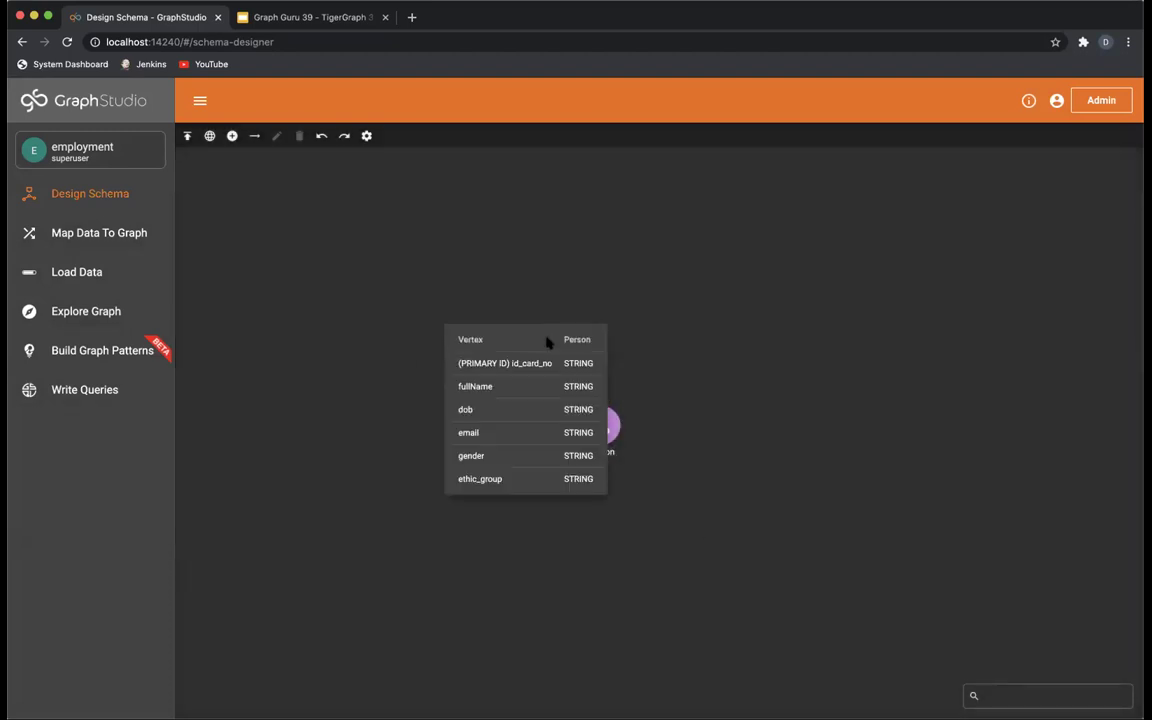
pyautogui.click(117, 152)
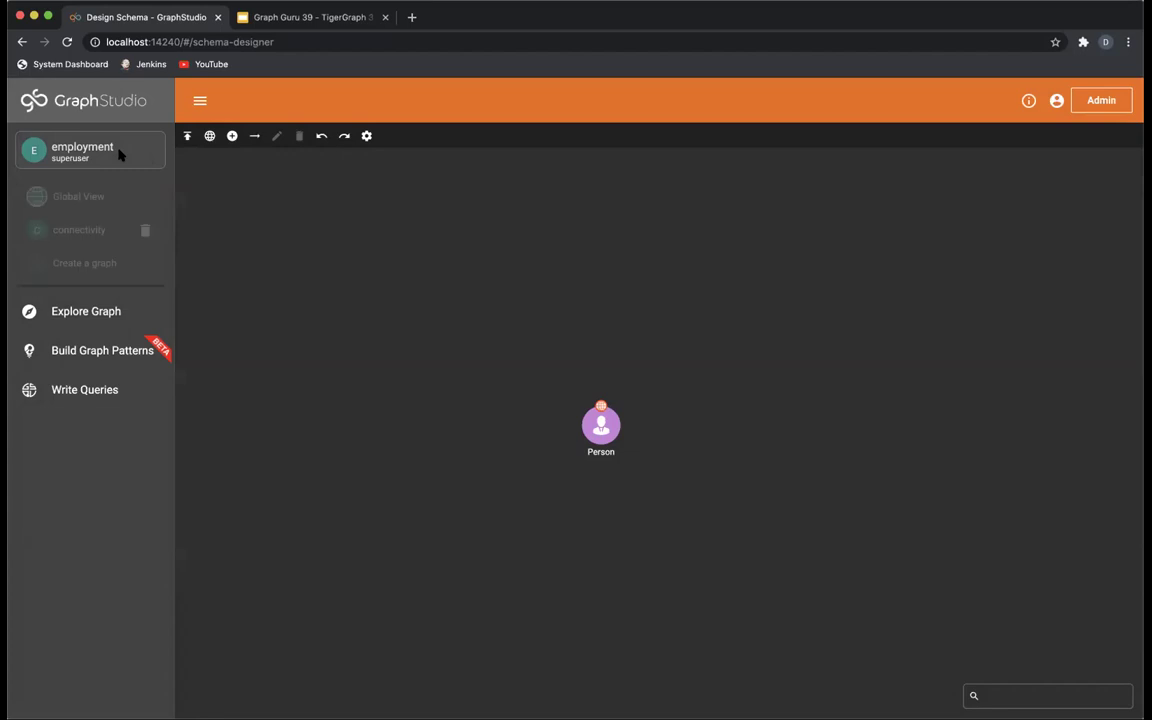
pyautogui.click(296, 238)
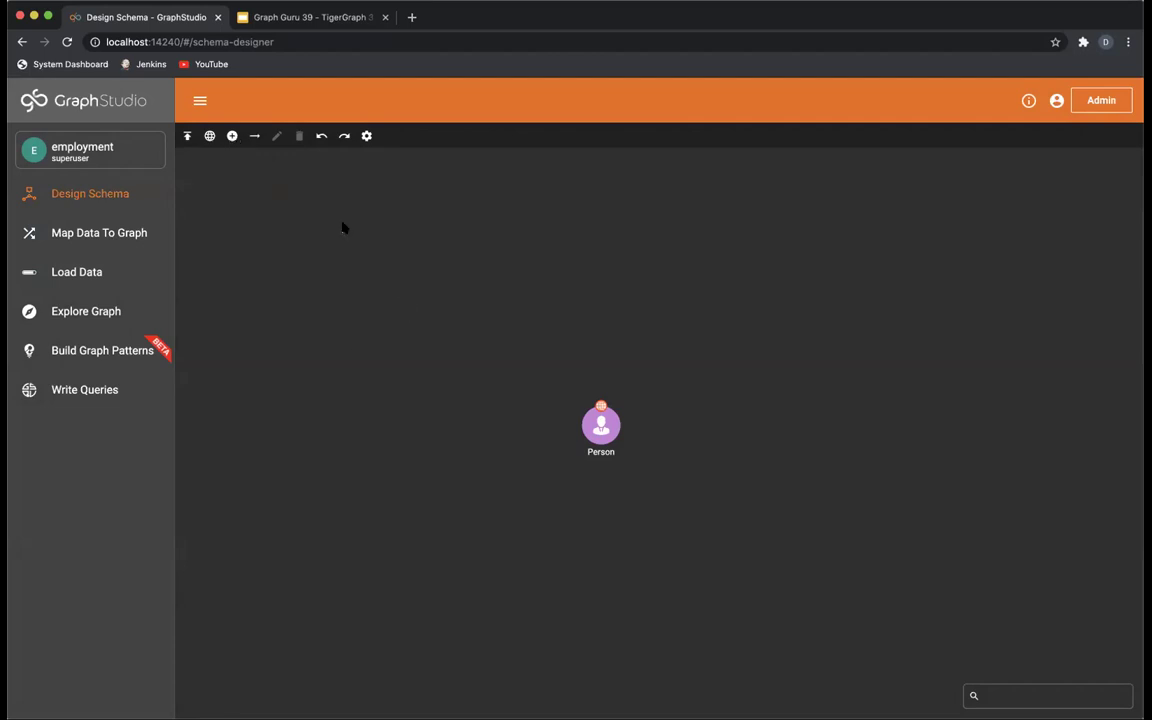
# - Add a local vertex type named company with a STRING attribute named industry
pyautogui.click(231, 136)
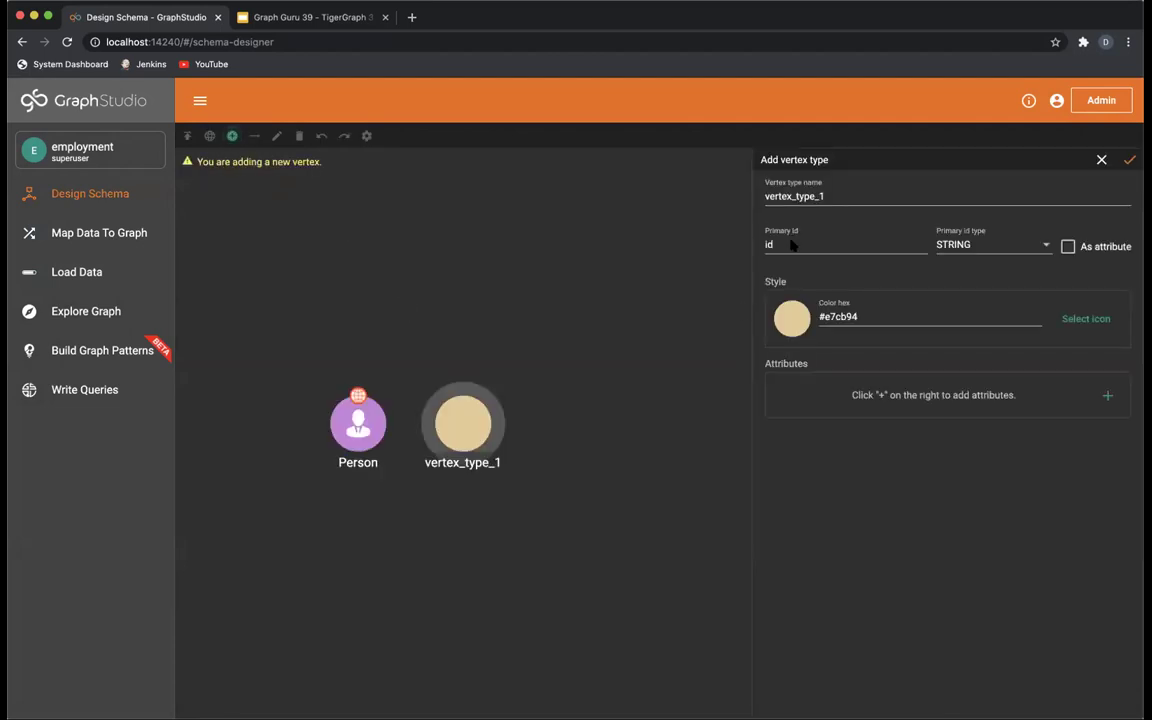
pyautogui.click(829, 200)
pyautogui.doubleClick(829, 200)
pyautogui.write('company')
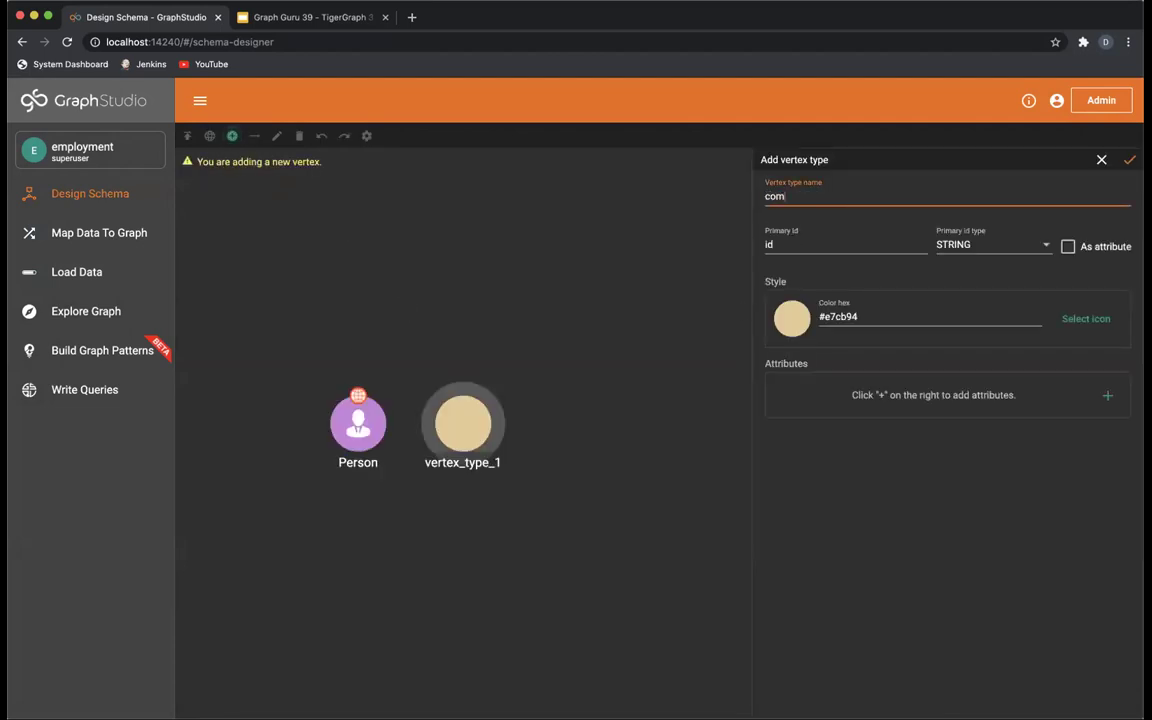
pyautogui.click(1104, 395)
pyautogui.click(870, 408)
pyautogui.write('industry')
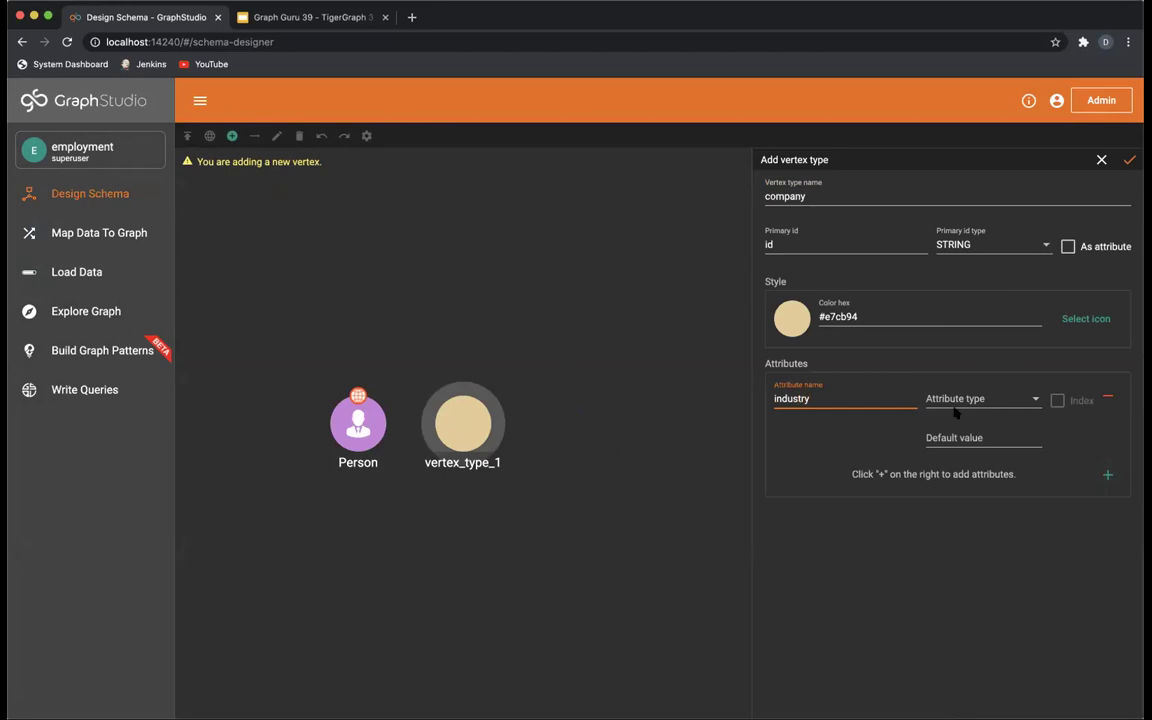
pyautogui.click(955, 408)
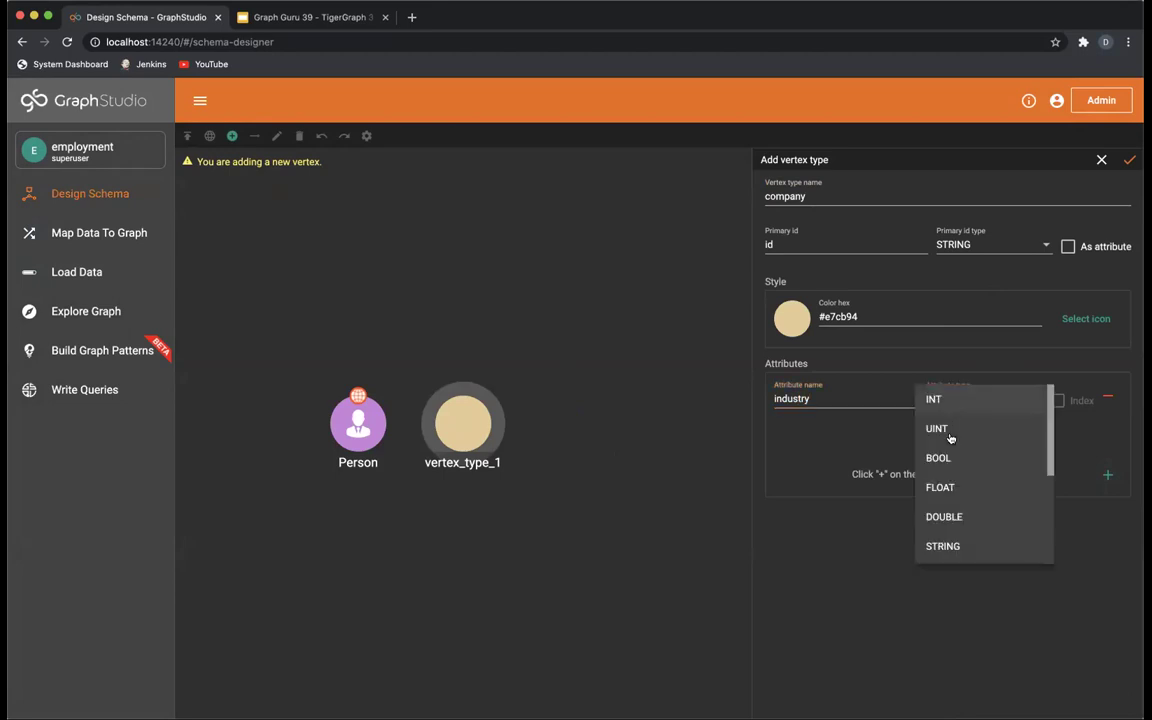
pyautogui.click(1081, 508)
# - Add a STRING attribute named address, enable indexing for industry, and save the company vertex type
pyautogui.click(1107, 474)
pyautogui.click(848, 478)
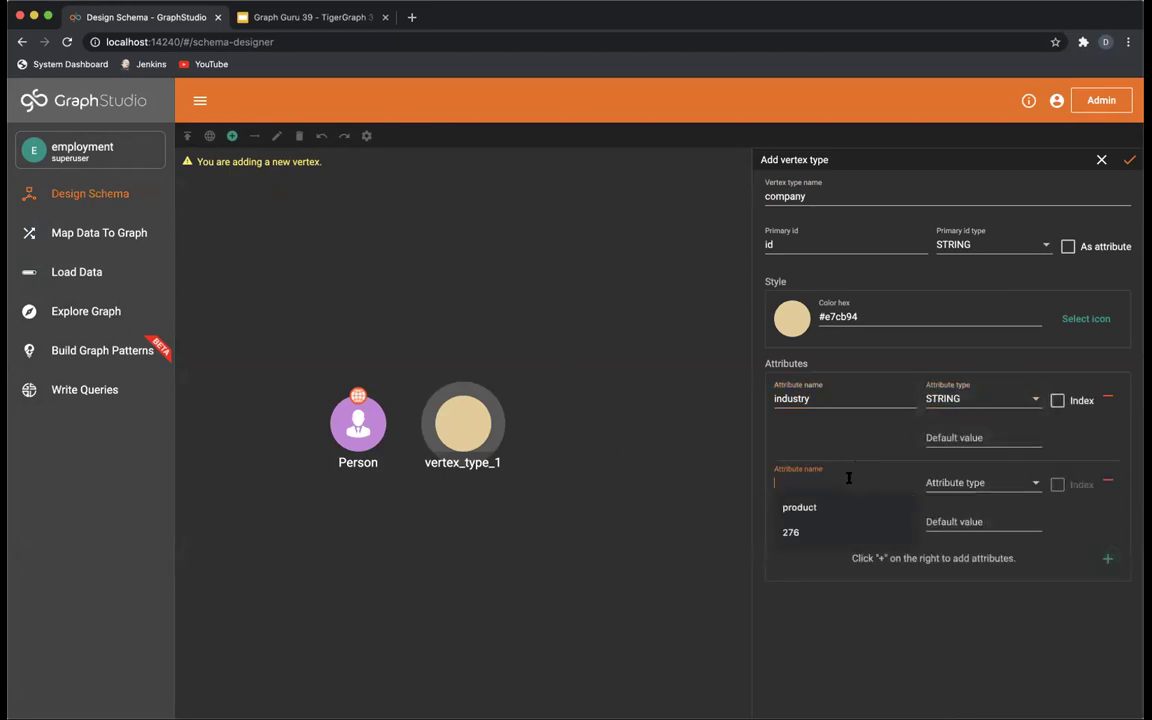
pyautogui.write('ddress')
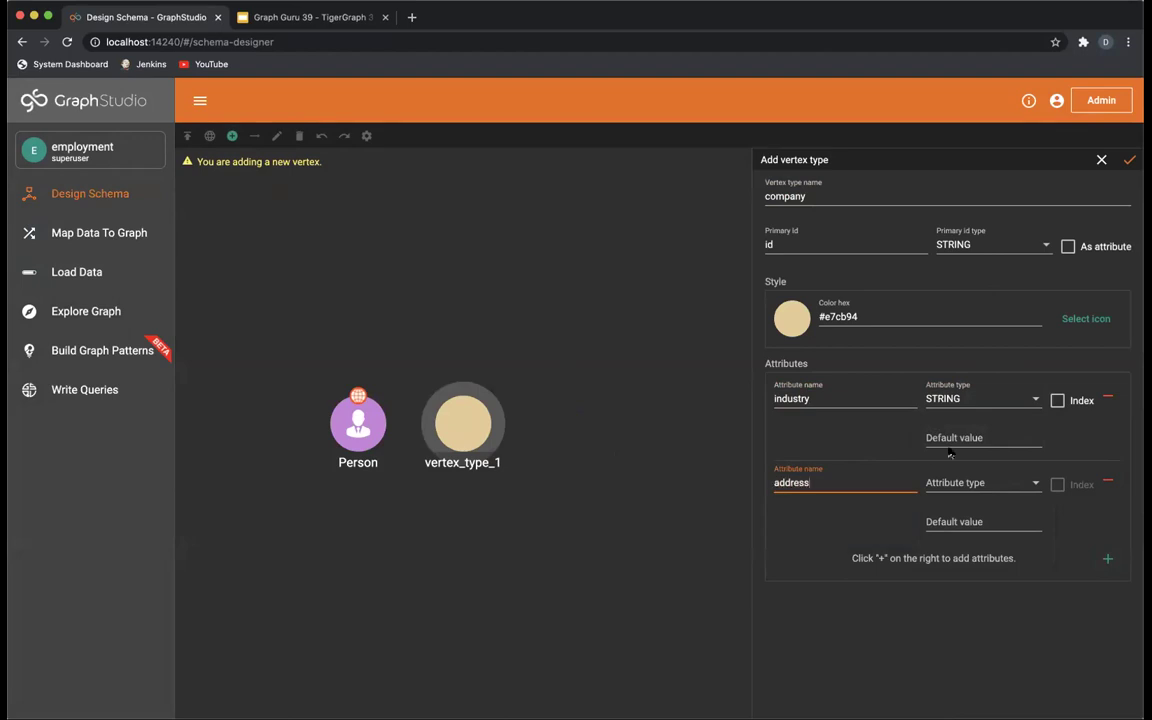
pyautogui.click(952, 482)
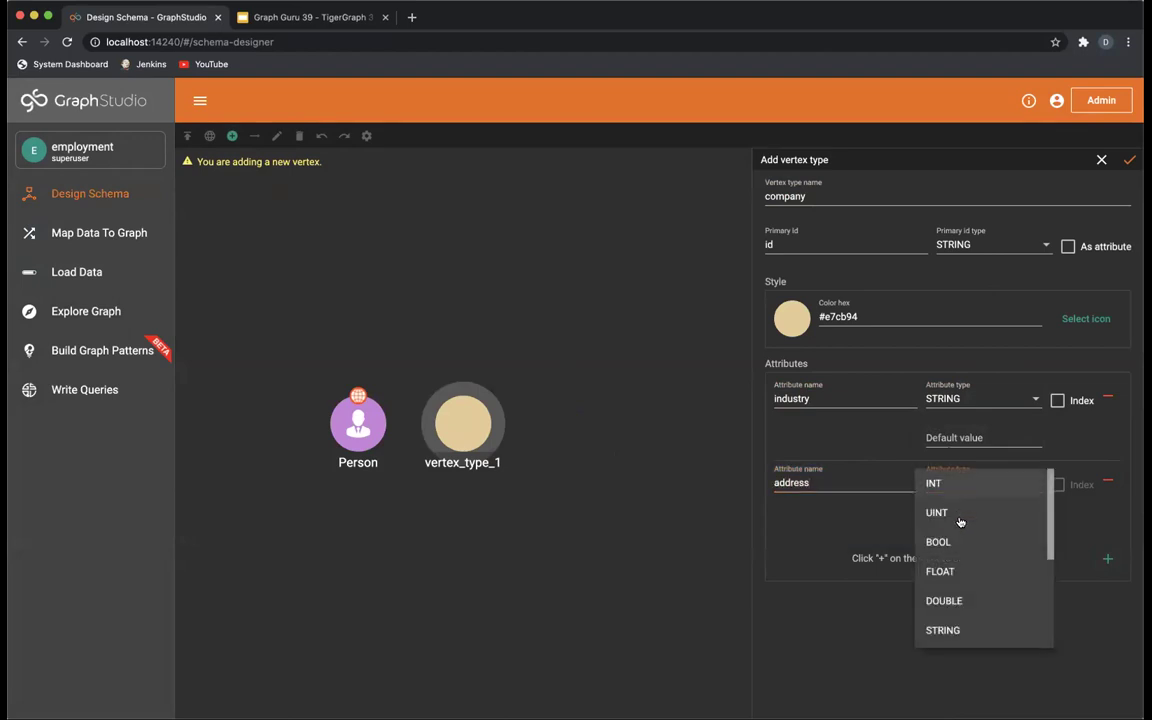
pyautogui.click(952, 628)
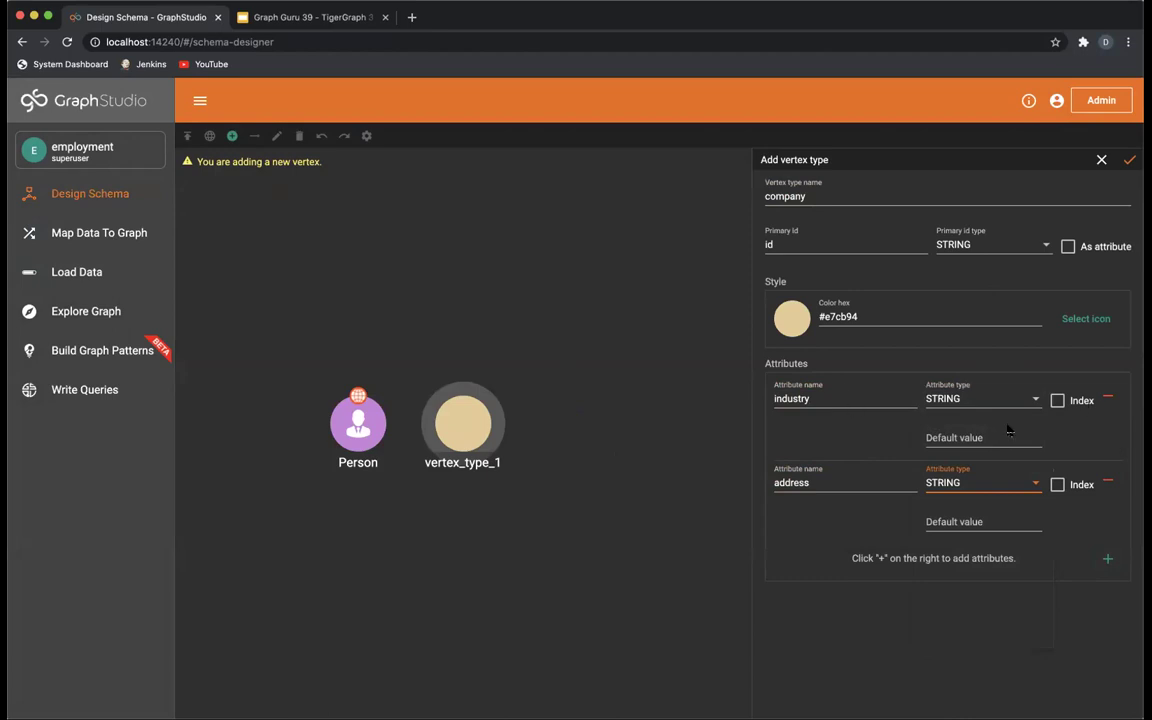
pyautogui.click(1058, 400)
pyautogui.click(1131, 160)
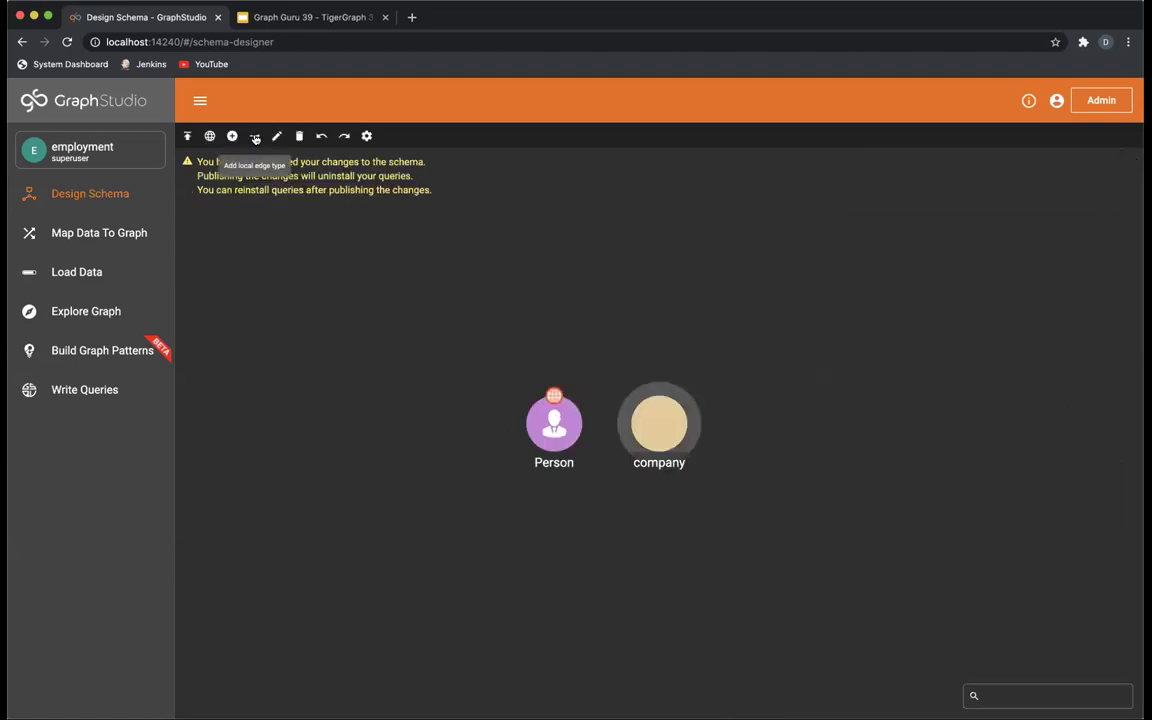
# - Add a directed local edge type named works_at from Person to company
pyautogui.click(255, 137)
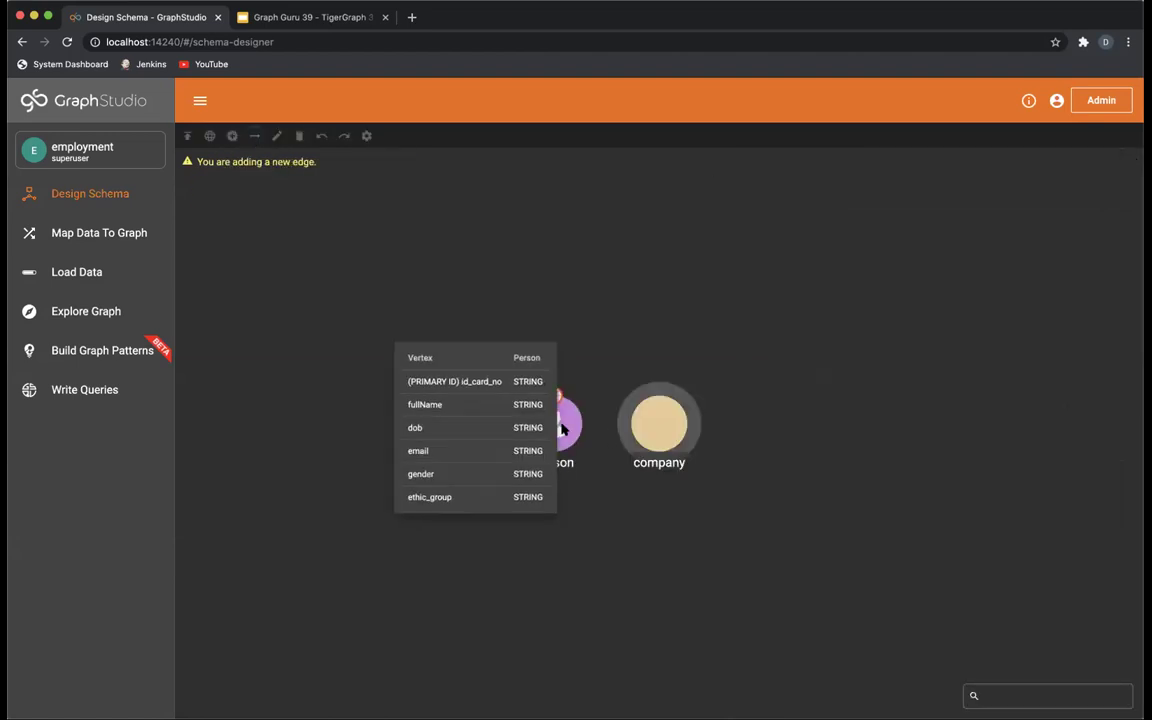
pyautogui.click(554, 422)
pyautogui.click(648, 421)
pyautogui.click(973, 193)
pyautogui.doubleClick(973, 193)
pyautogui.write('works_at')
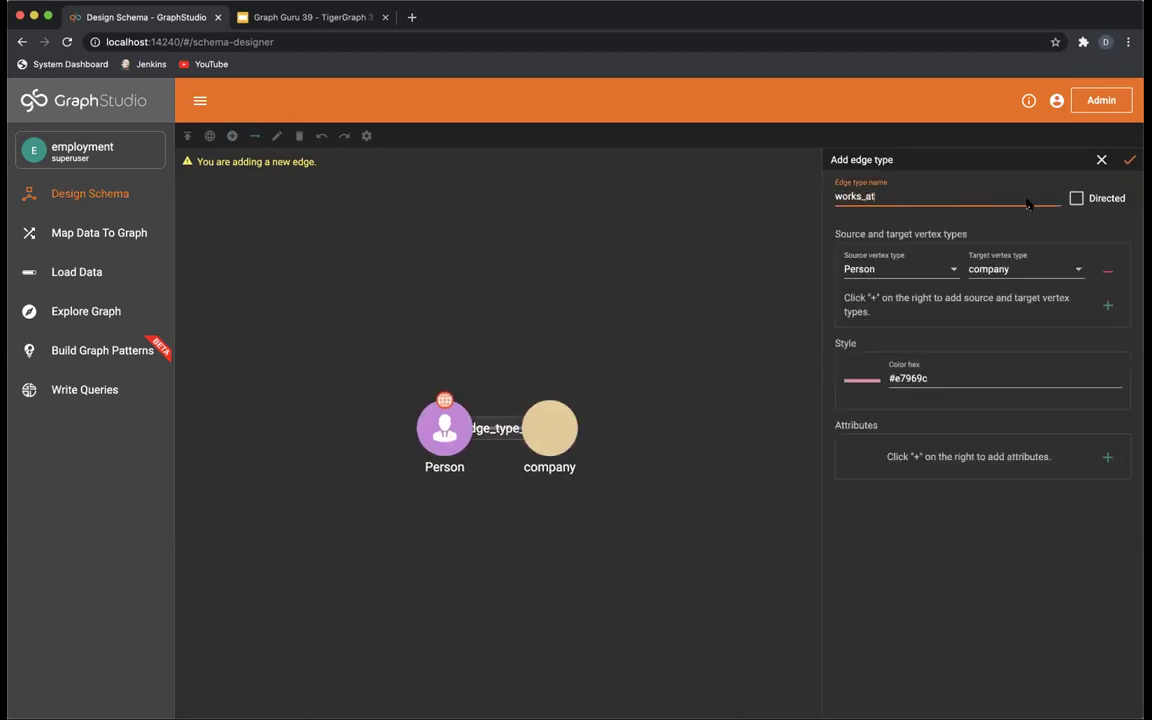
pyautogui.click(1076, 198)
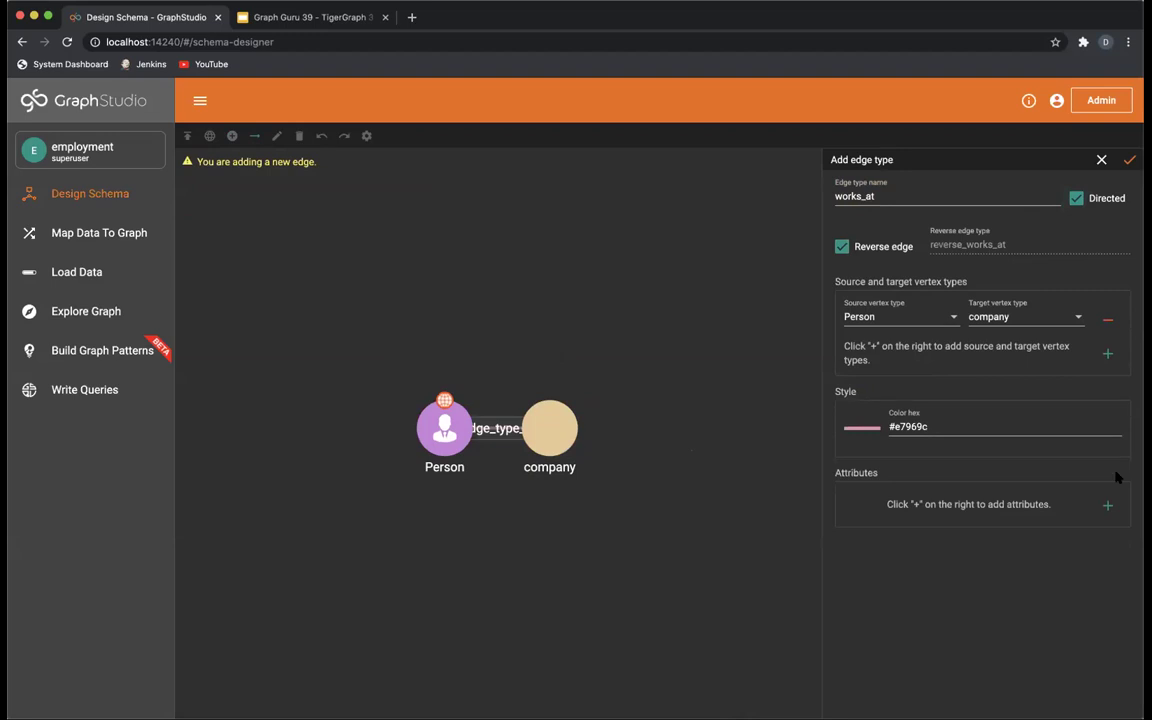
# - Give the works_at edge type a DATETIME attribute named start_date and save the edge type
pyautogui.click(1107, 504)
pyautogui.click(944, 508)
pyautogui.write('start_date')
pyautogui.click(1020, 508)
pyautogui.scroll(-1, 996, 650)
pyautogui.scroll(-2, 994, 640)
pyautogui.click(988, 563)
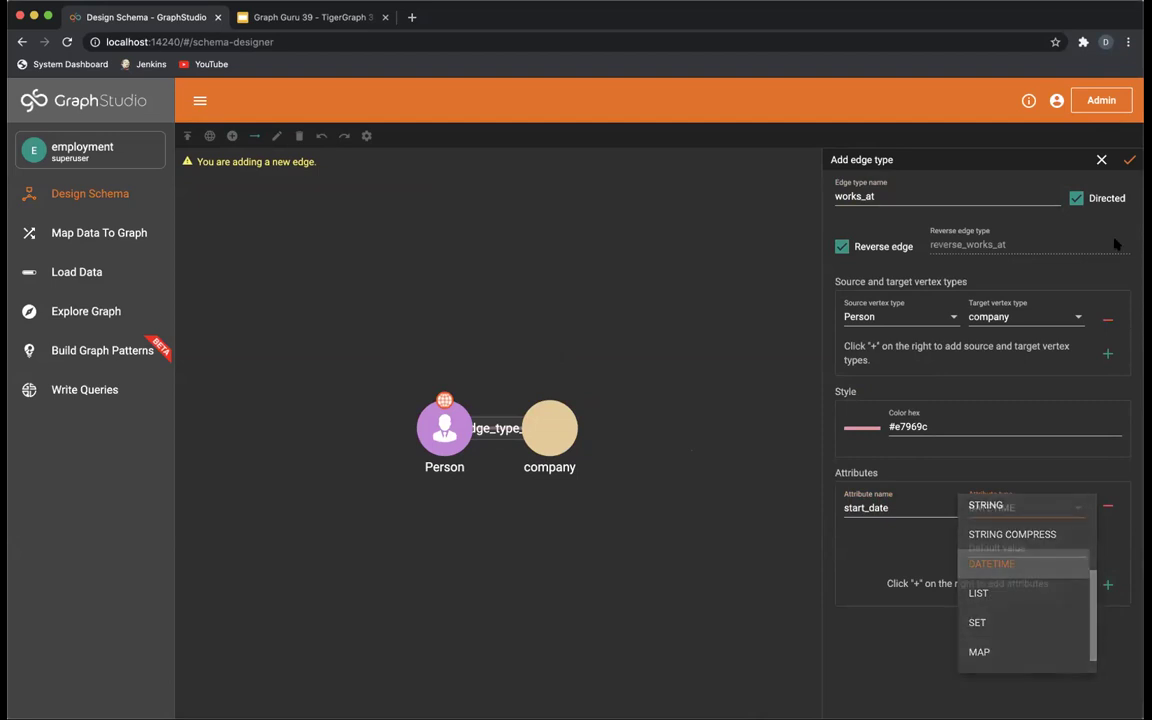
pyautogui.click(1128, 162)
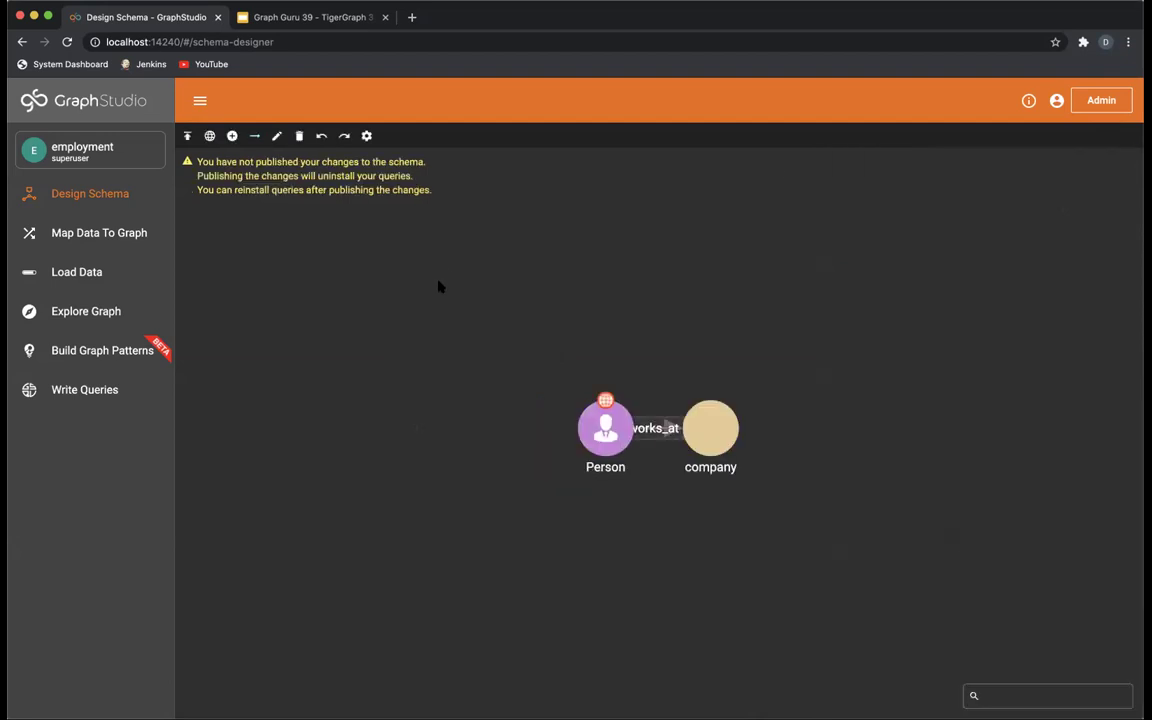
# - Move the Person vertex farther from company and publish the employment schema
pyautogui.moveTo(572, 405); pyautogui.dragTo(517, 393)
pyautogui.click(515, 390)
pyautogui.click(187, 136)
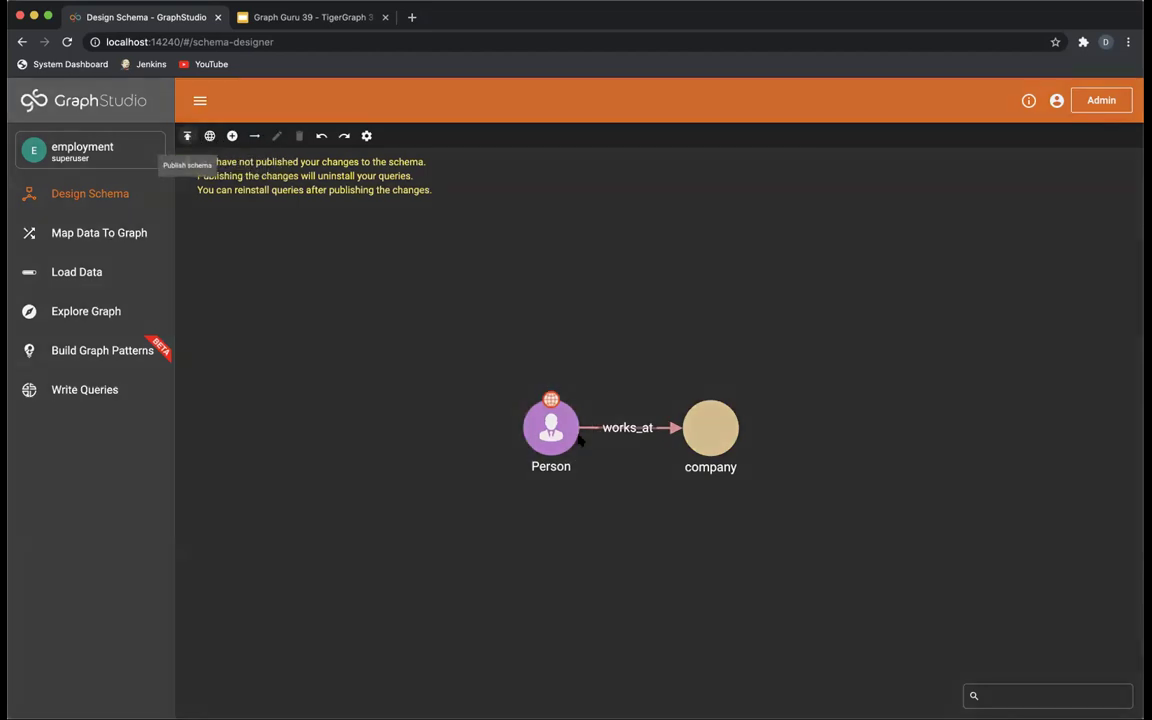
pyautogui.click(702, 468)
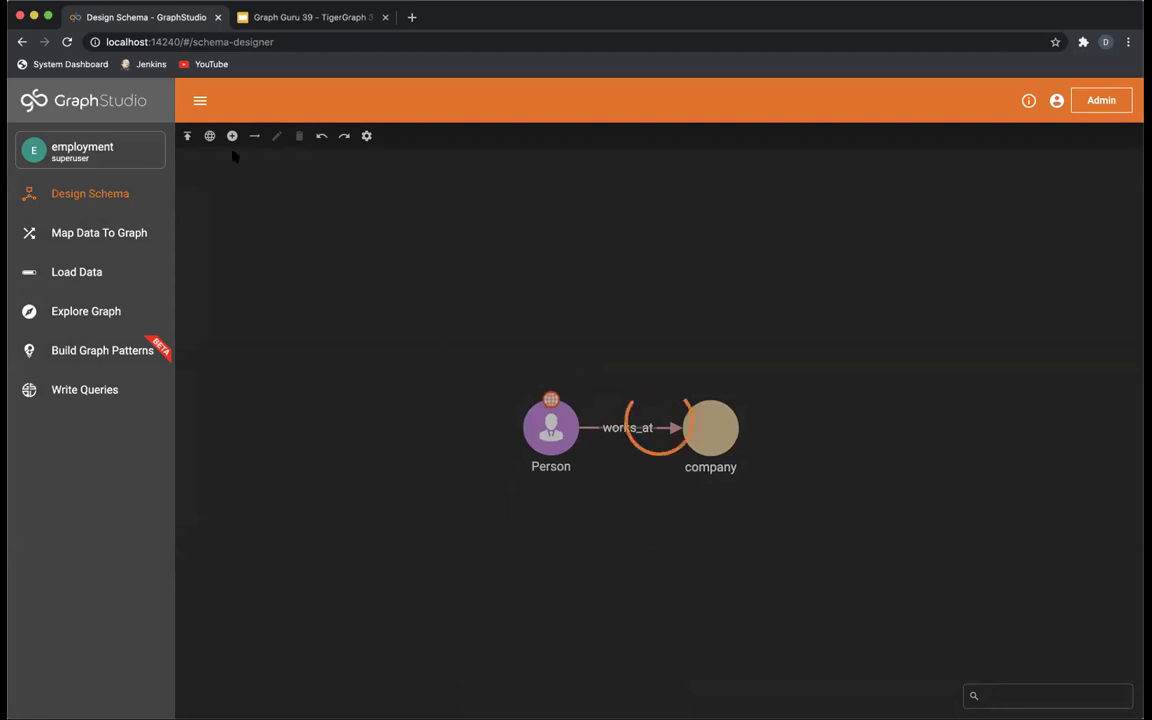
# - Switch to the connectivity graph and open its personSameAsWho GSQL query for editing
pyautogui.click(149, 157)
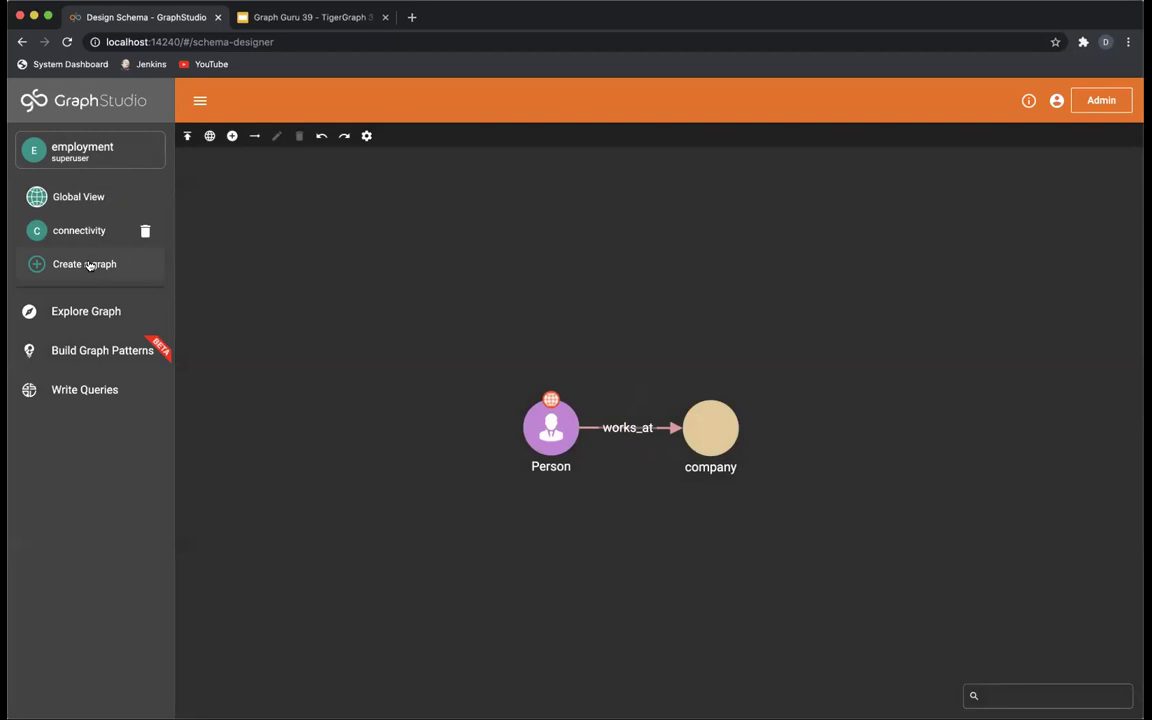
pyautogui.click(288, 342)
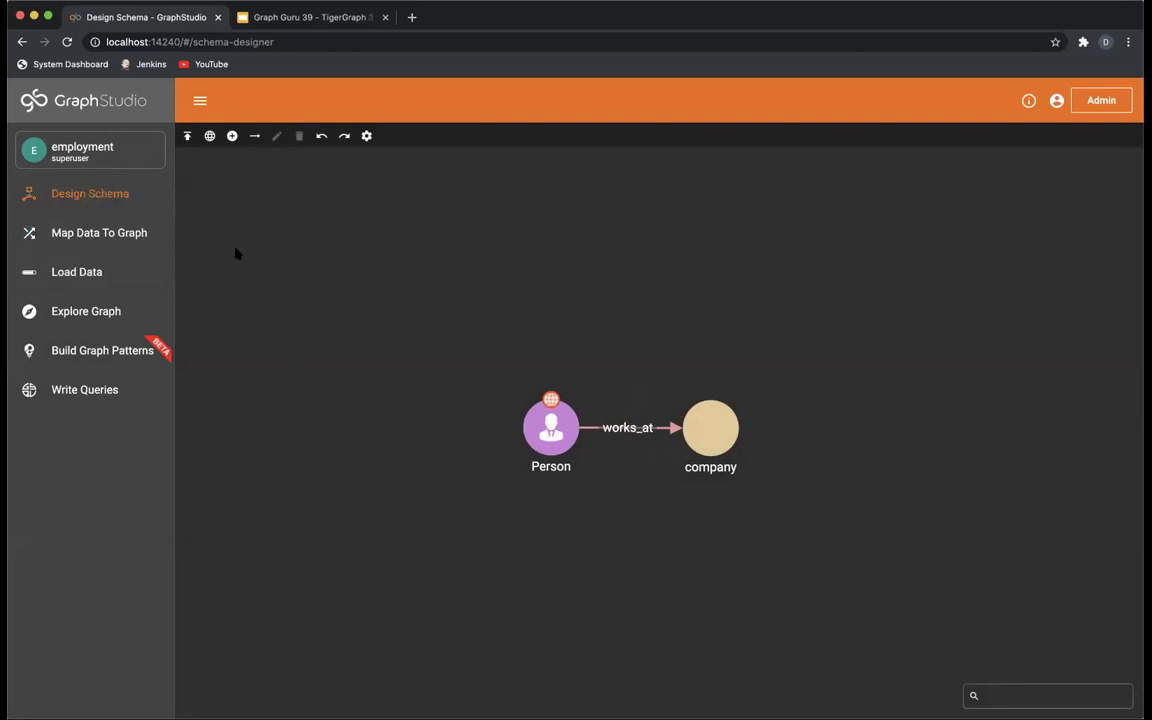
pyautogui.click(130, 148)
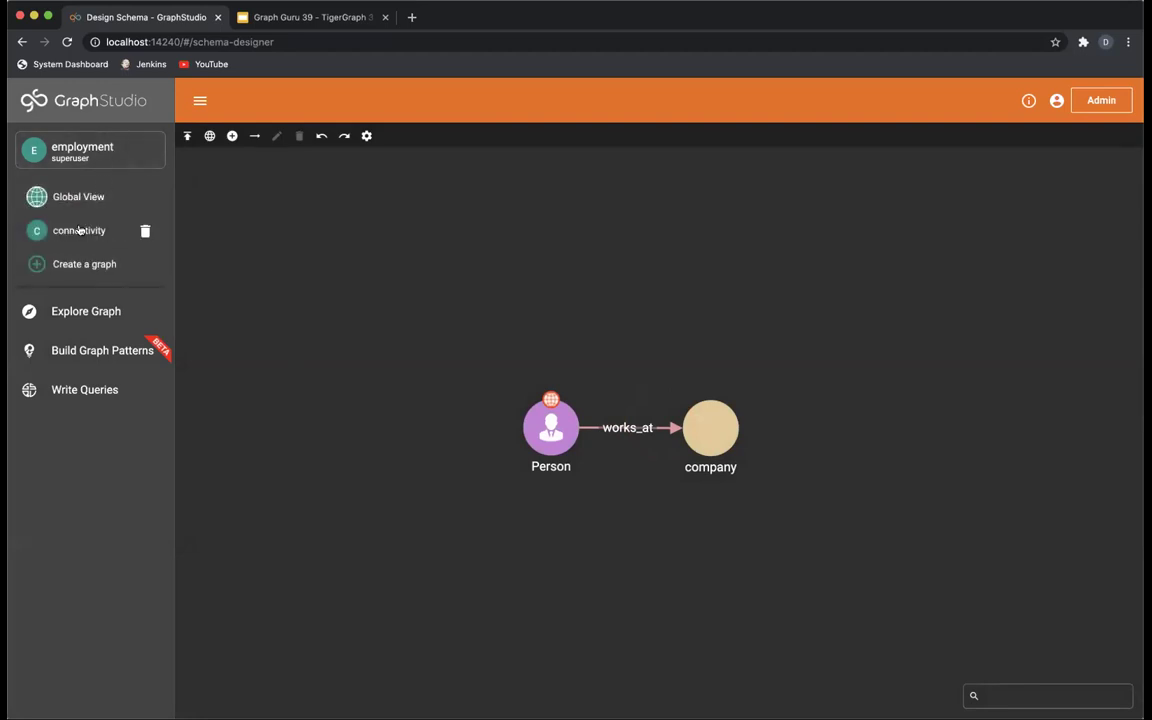
pyautogui.click(77, 231)
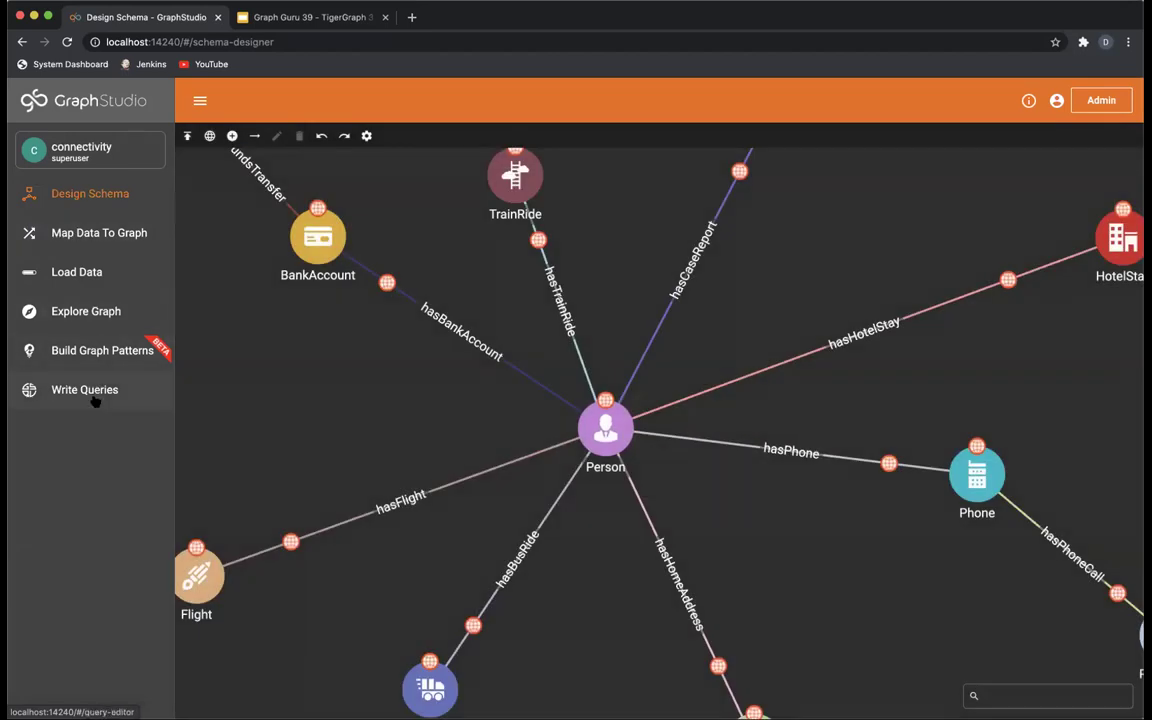
pyautogui.click(94, 400)
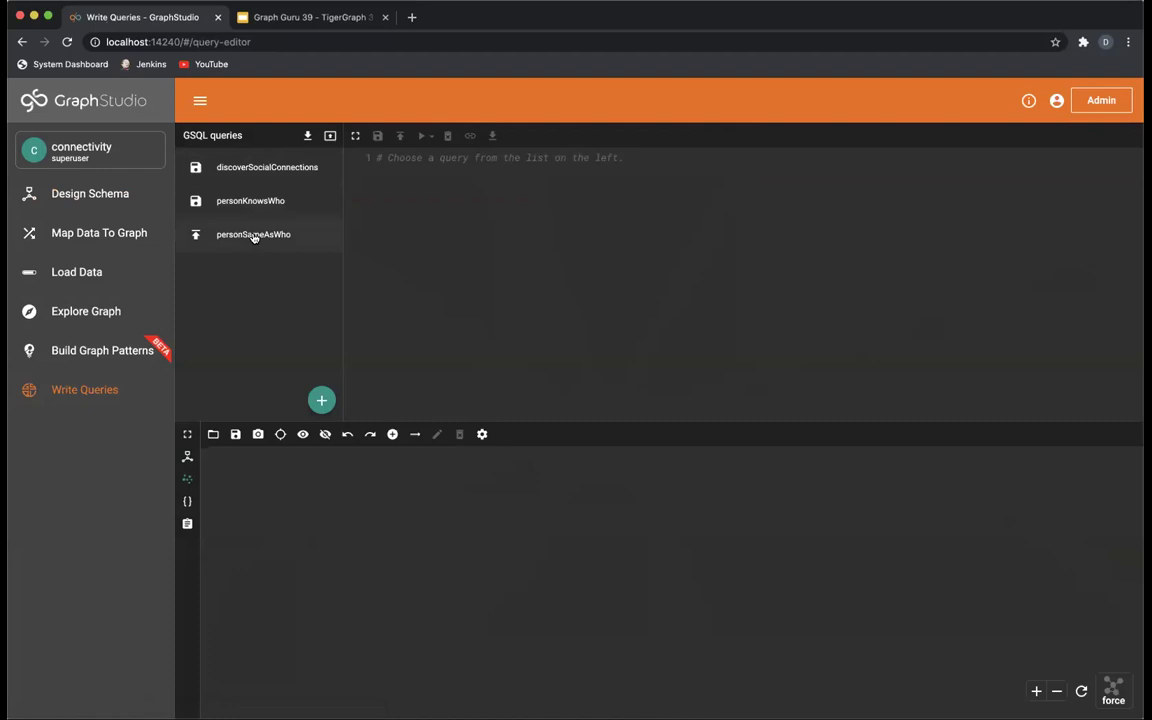
pyautogui.click(253, 236)
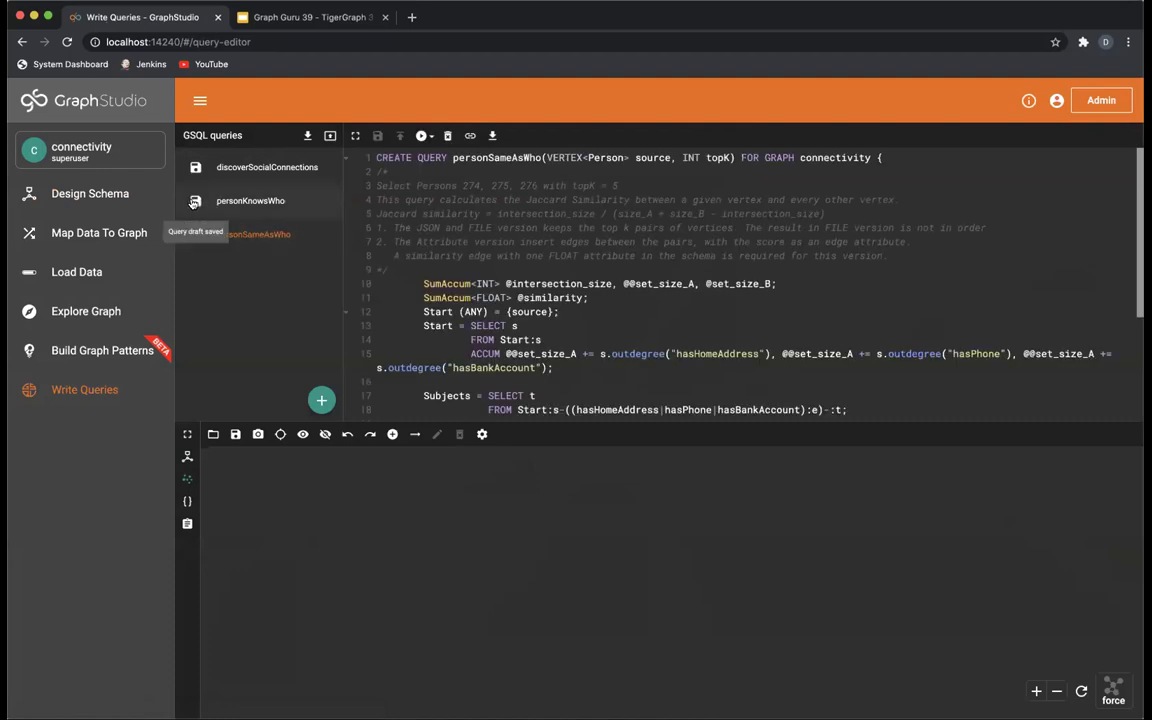
# - Run the personSameAsWho query with source vertex id 274 and topK set to 5
pyautogui.click(421, 137)
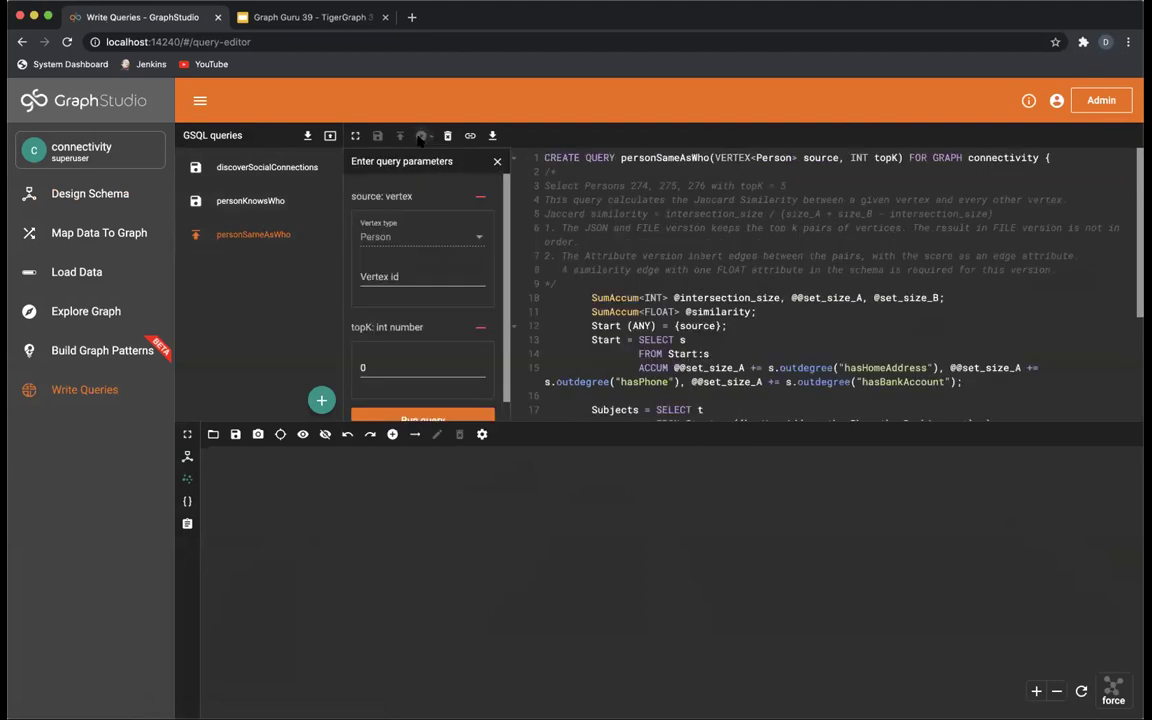
pyautogui.click(408, 277)
pyautogui.write('274')
pyautogui.click(403, 368)
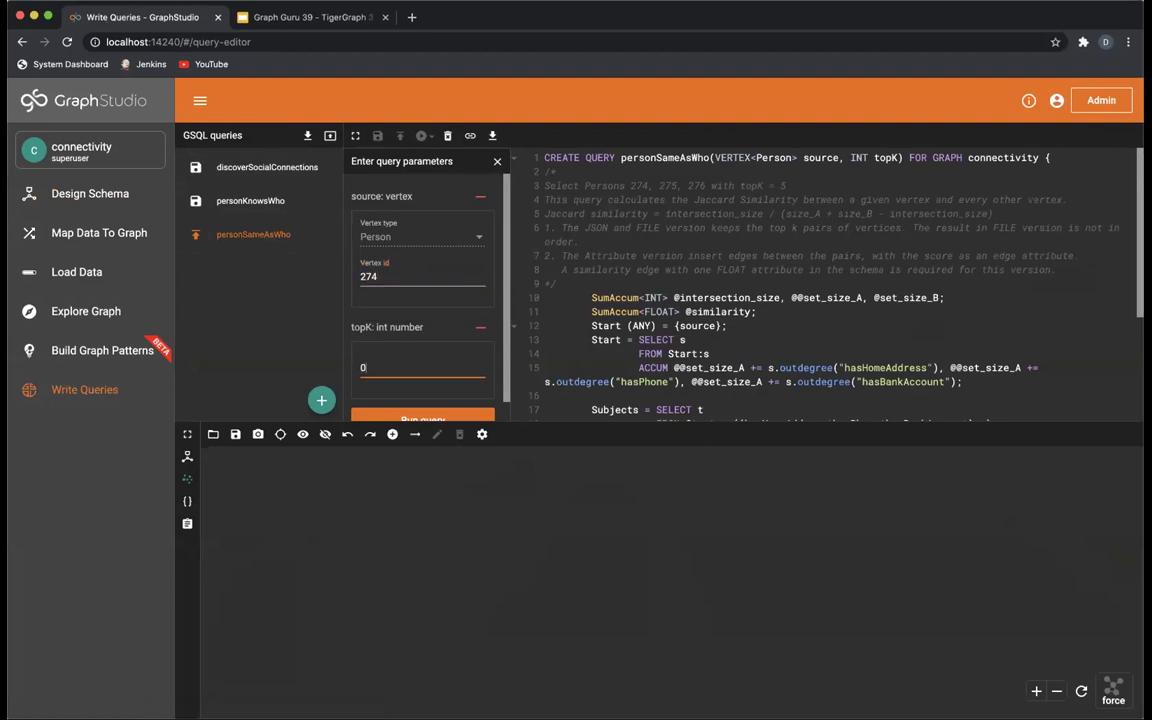
pyautogui.write('5')
pyautogui.click(421, 415)
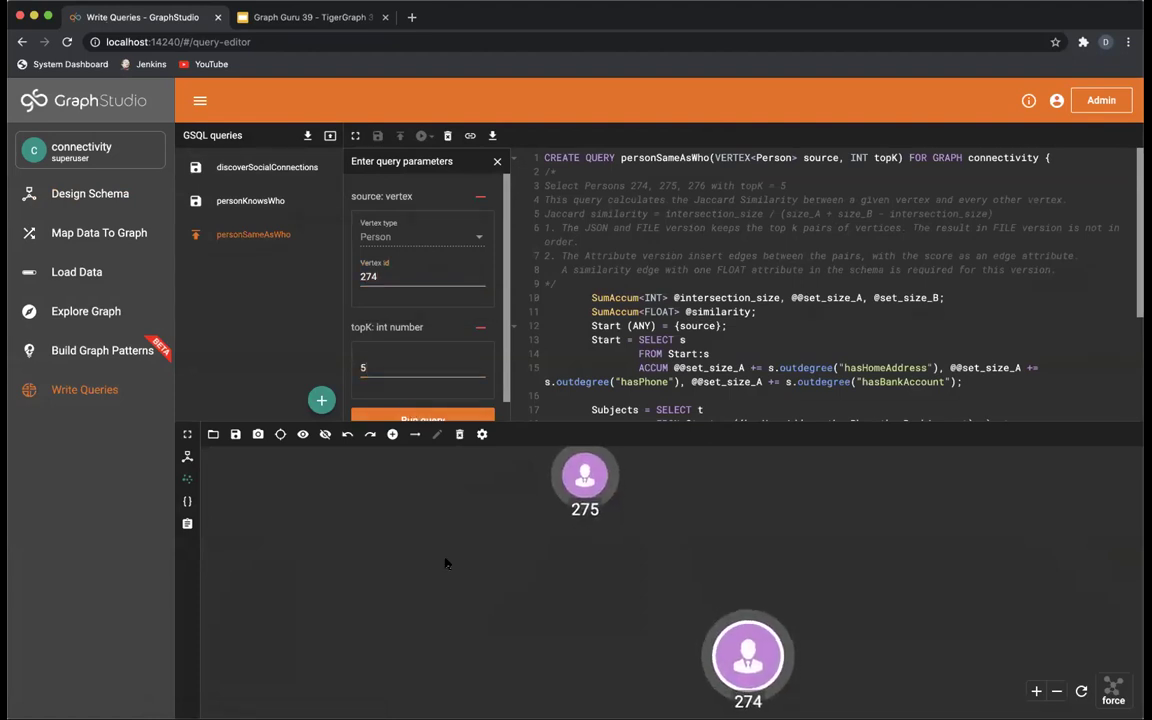
# - Hide the displayed result vertices and run the personKnowsWho query in interpreted mode with source vertex id 274
pyautogui.click(325, 434)
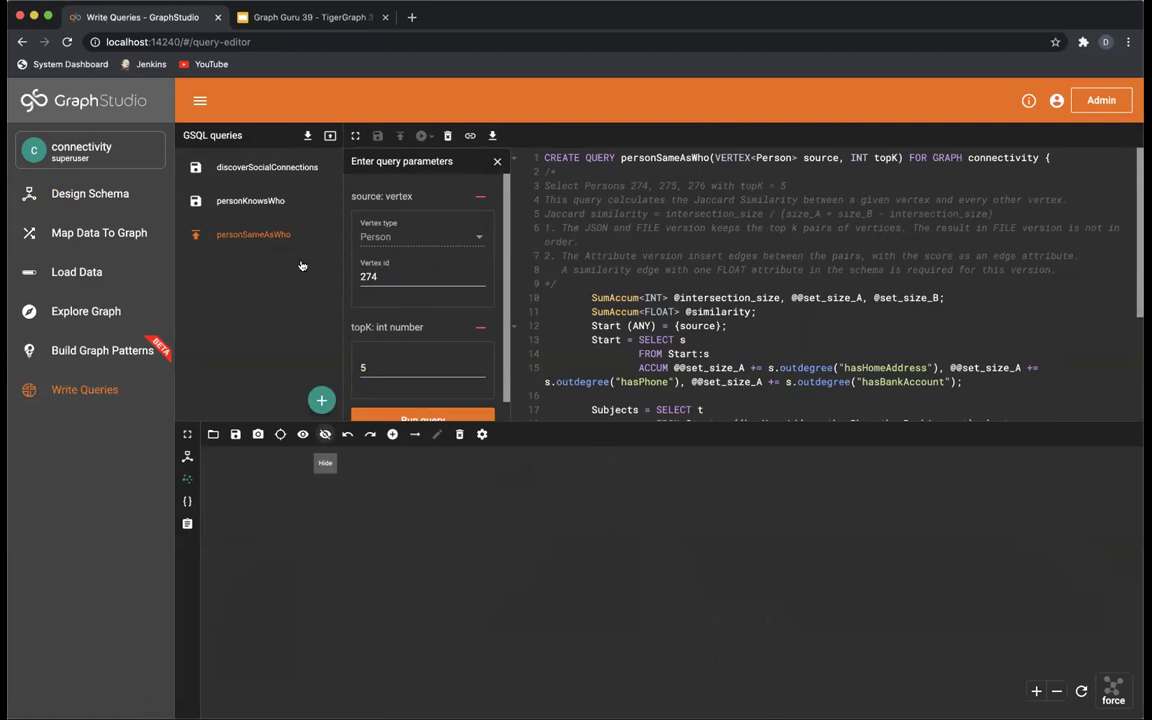
pyautogui.click(279, 203)
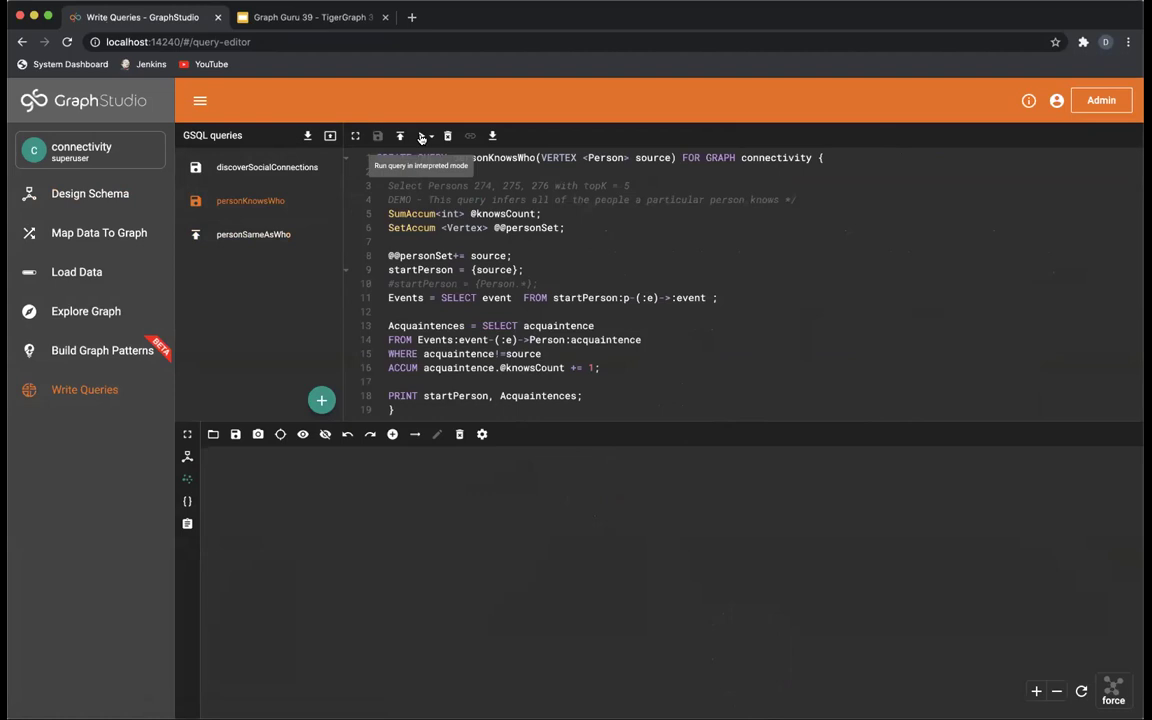
pyautogui.click(421, 138)
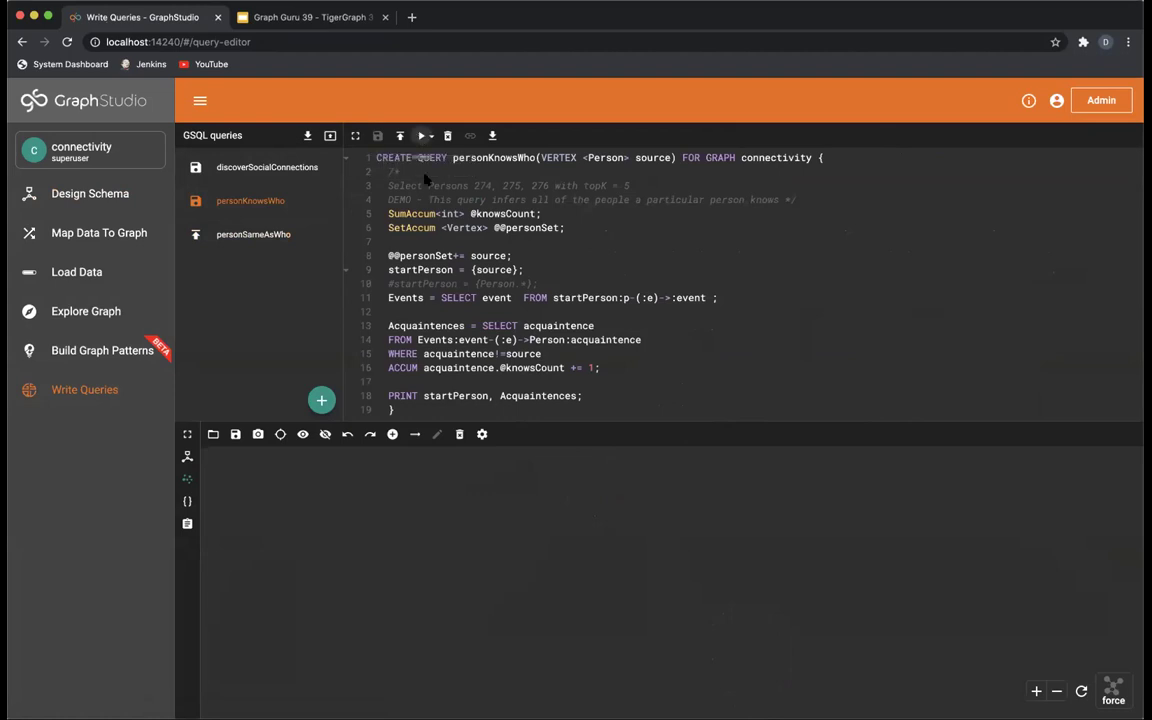
pyautogui.click(411, 273)
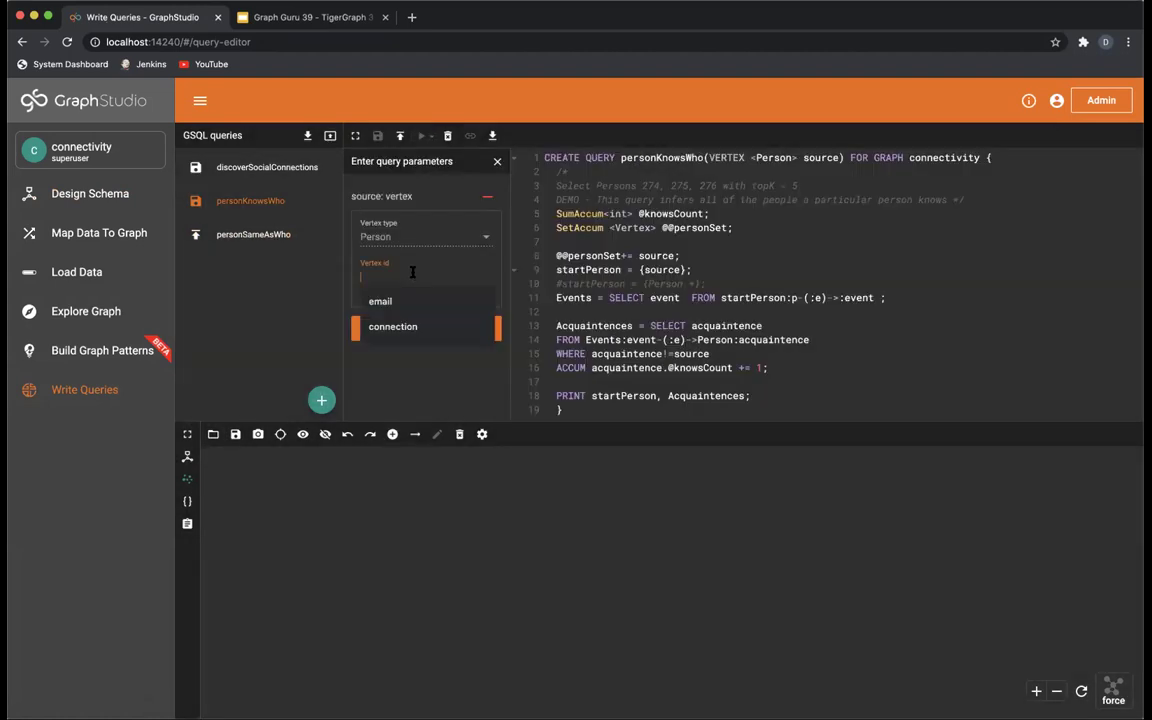
pyautogui.write('274')
pyautogui.click(440, 328)
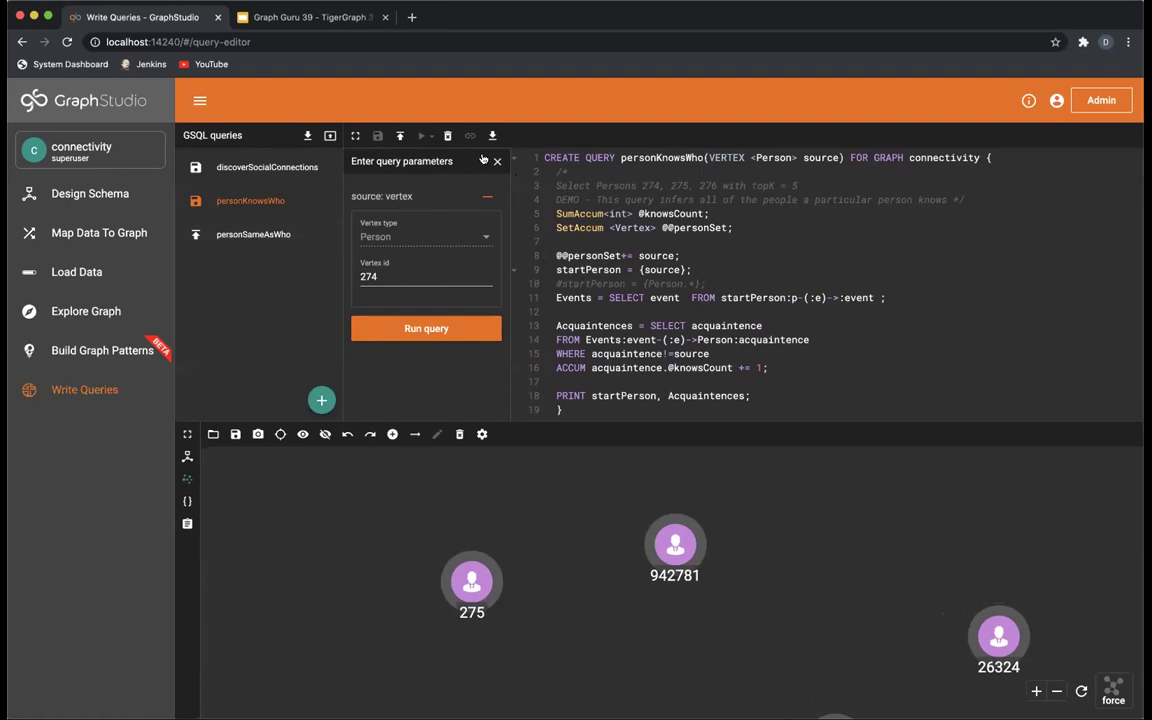
# - Examine the REST endpoint of the personSameAsWho query and close its details
pyautogui.click(278, 235)
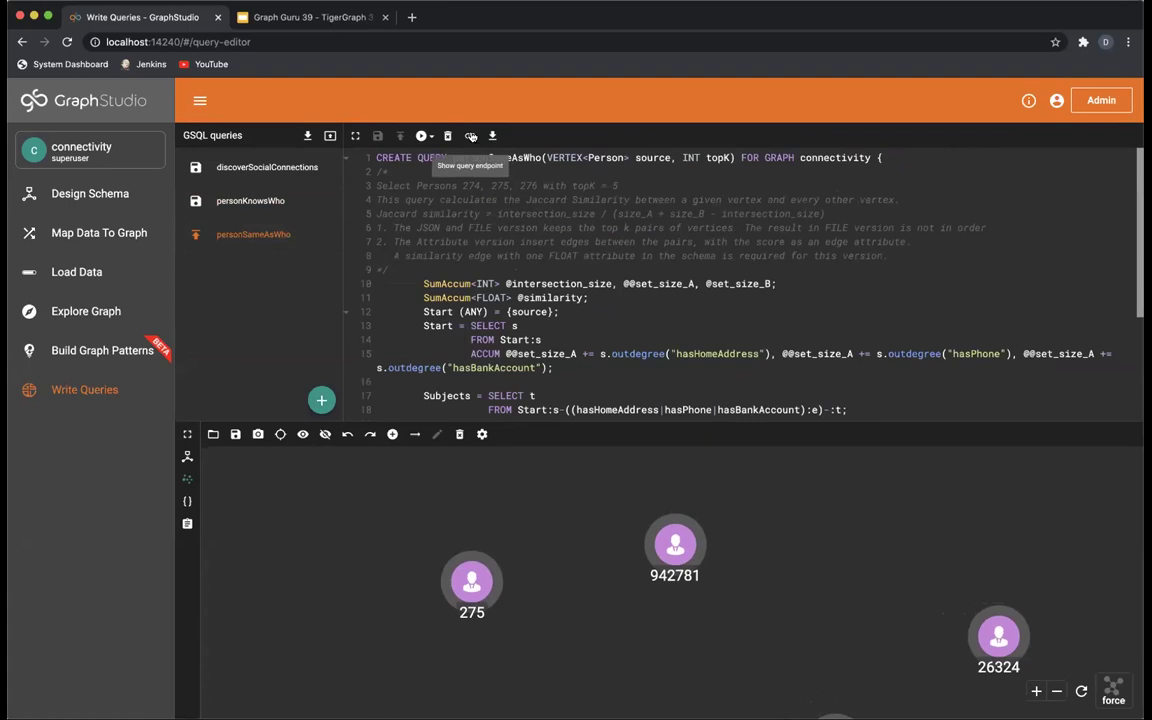
pyautogui.click(471, 136)
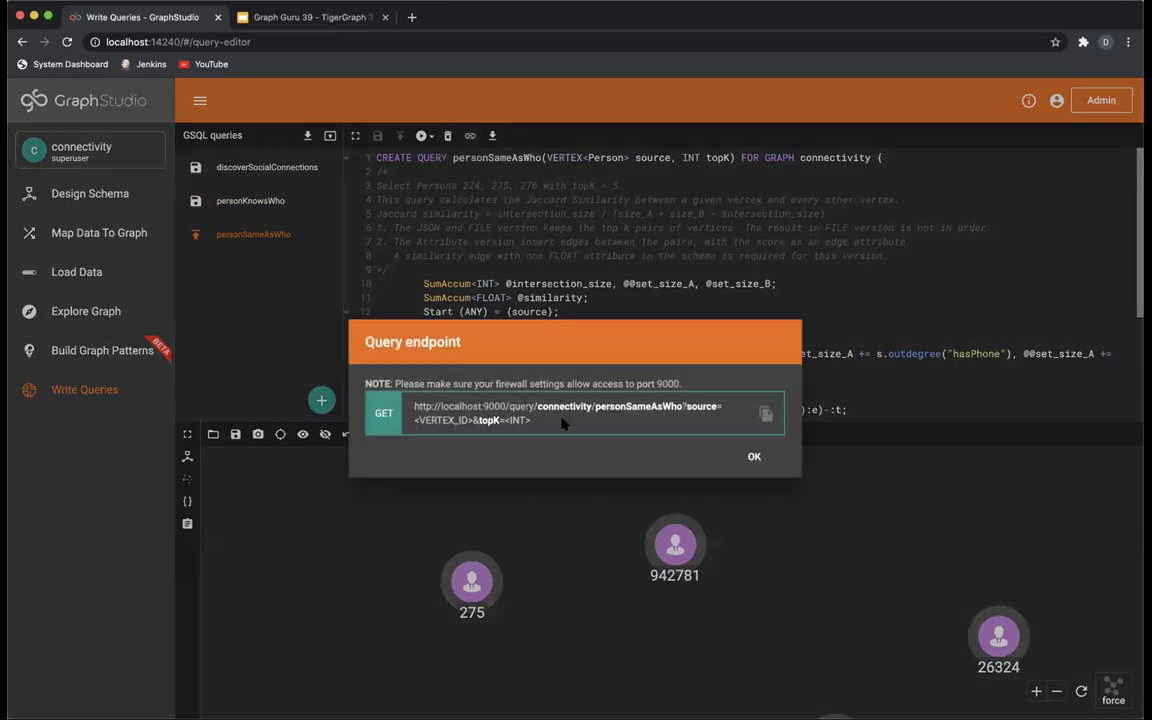
pyautogui.click(757, 460)
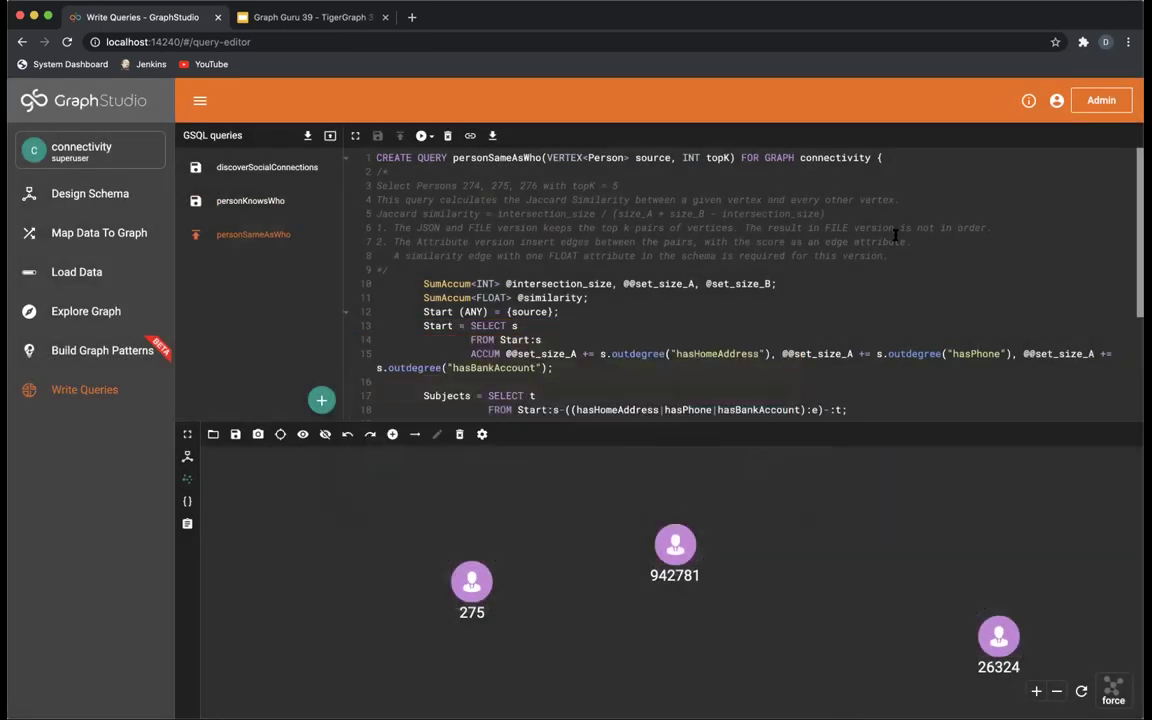
# - Switch the interface language from English to Simplified Chinese (简体中文)
pyautogui.click(1055, 101)
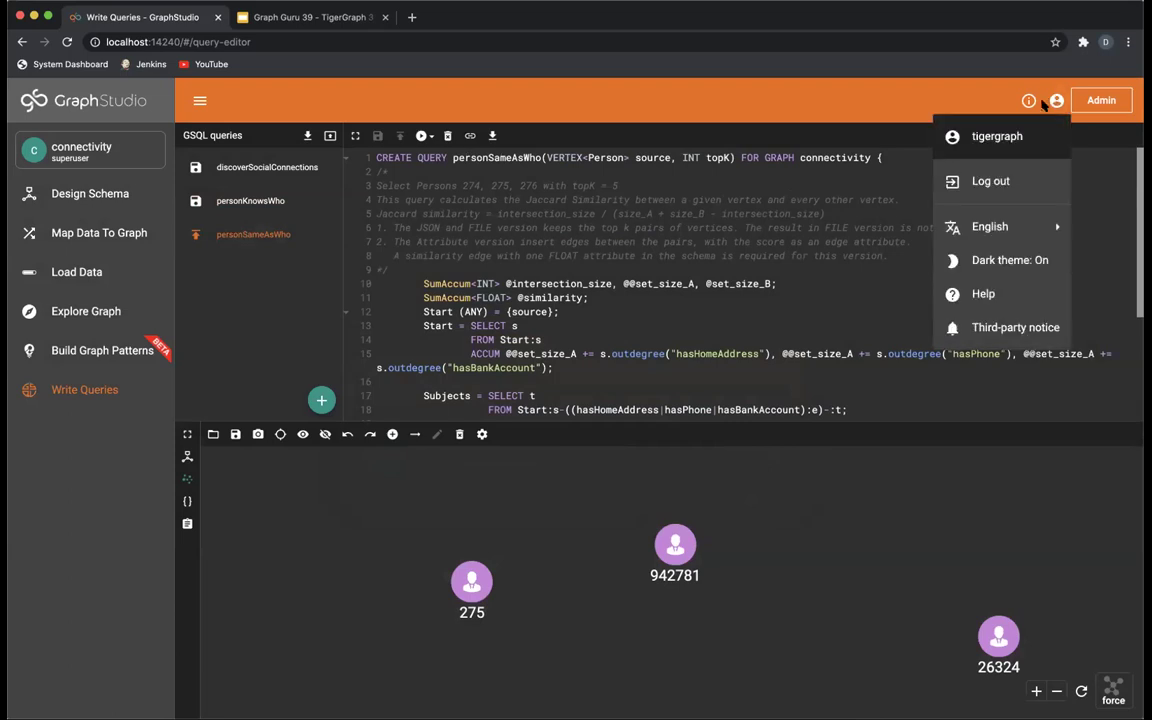
pyautogui.moveTo(985, 226)
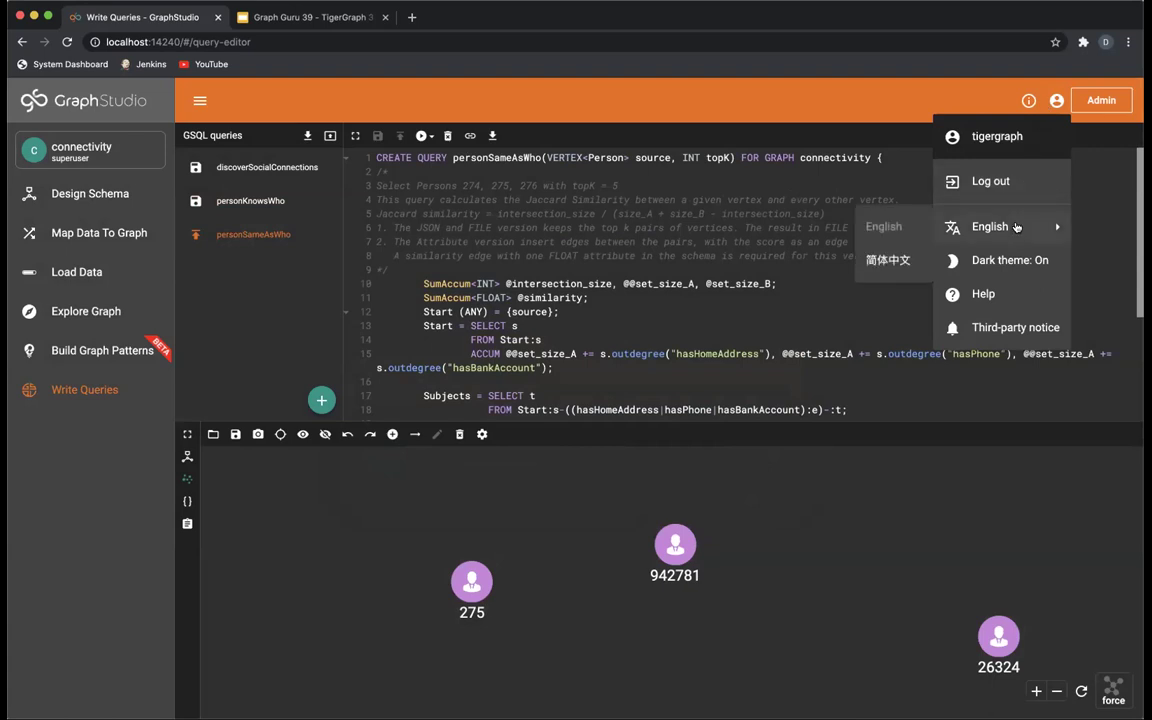
pyautogui.click(887, 259)
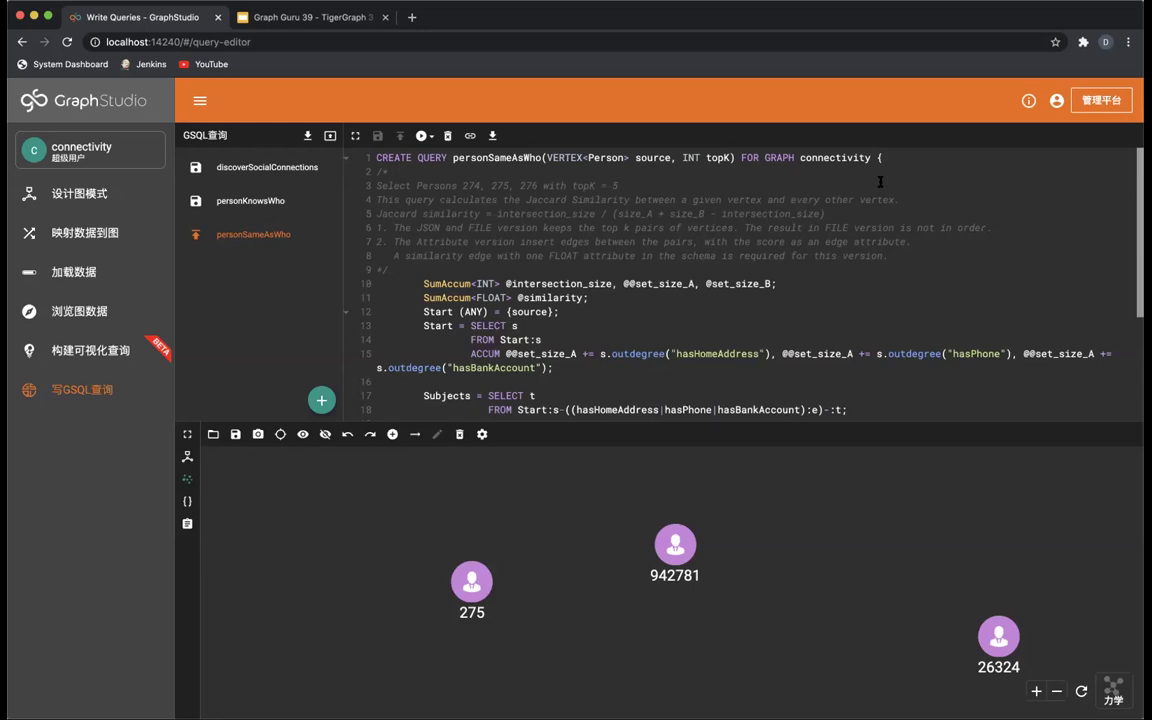
# - Restore the interface language to English
pyautogui.click(1057, 101)
pyautogui.moveTo(1015, 226)
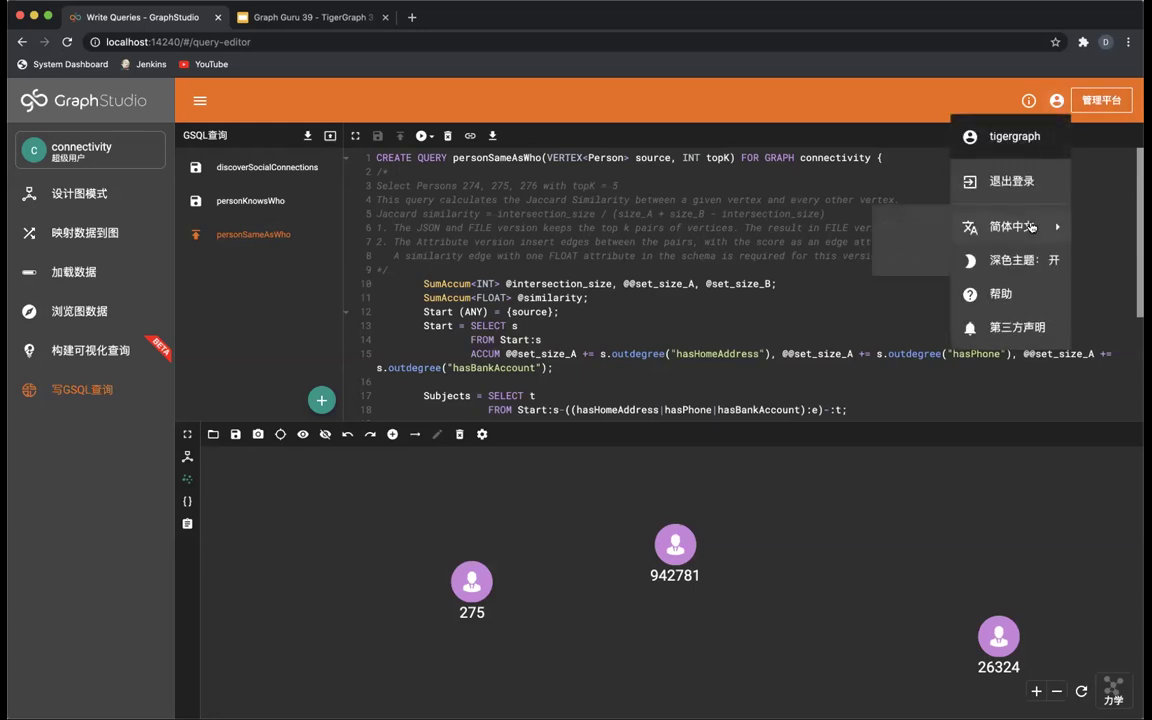
pyautogui.click(905, 230)
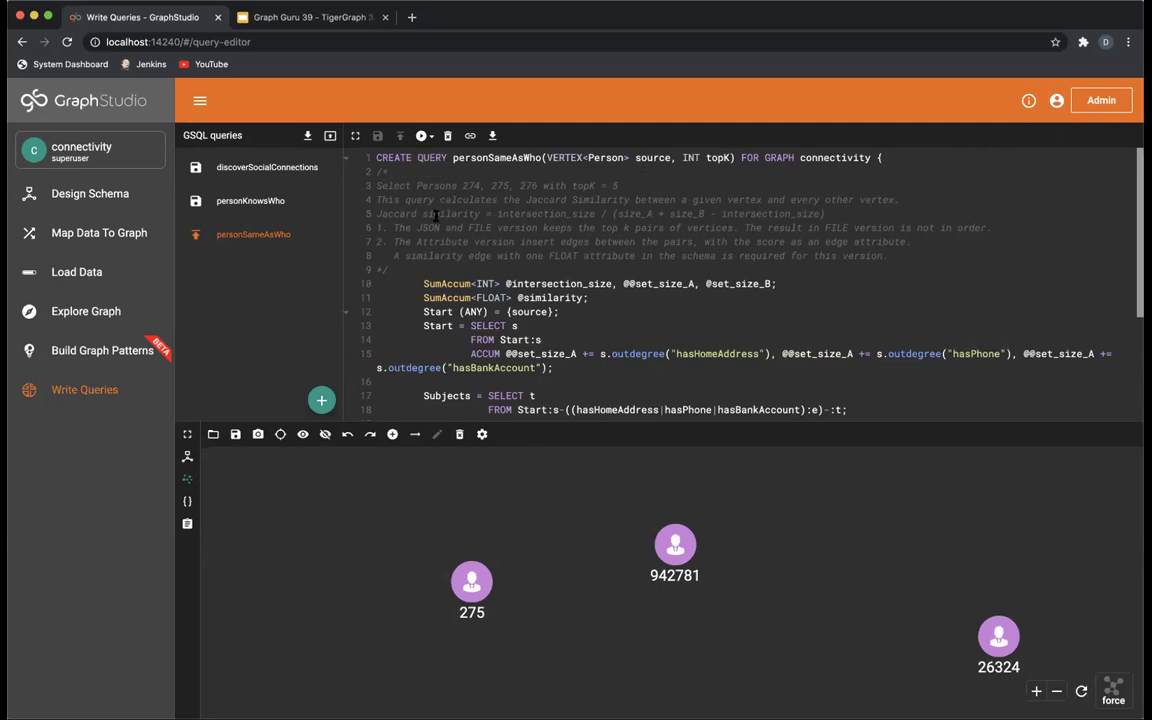
# - Switch to the Graph Guru 39 deck in Google Slides and present it from slide 37 to the Admin Portal - User Management slide
pyautogui.click(297, 17)
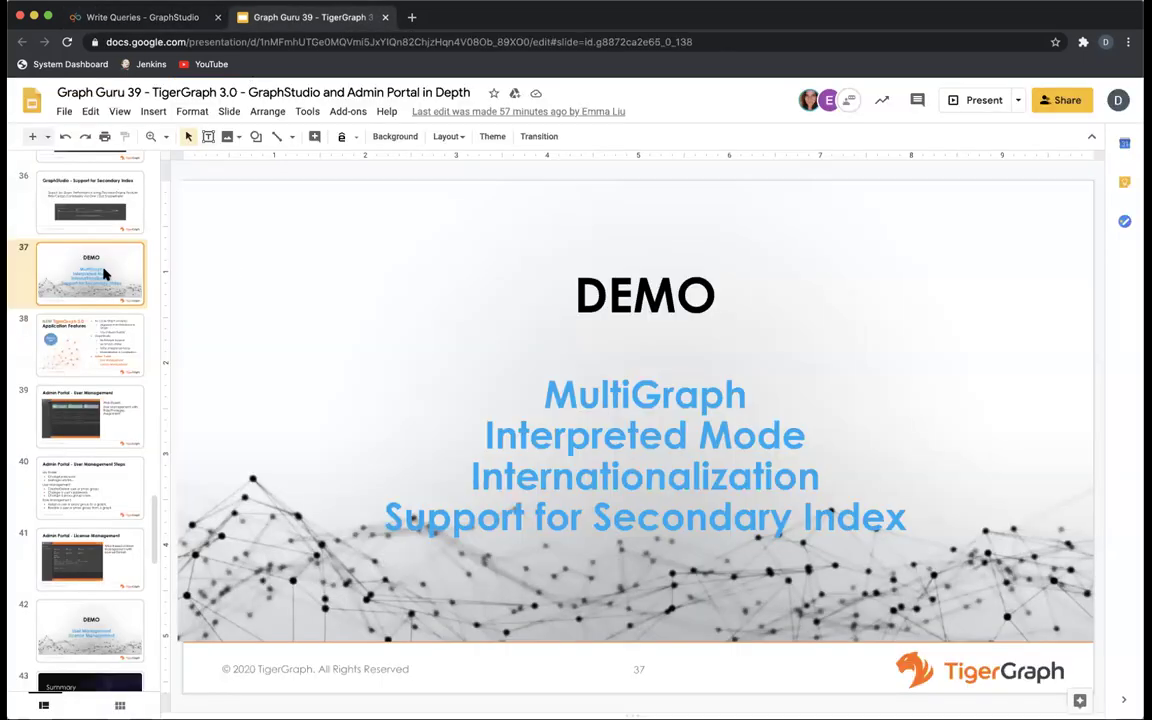
pyautogui.click(973, 101)
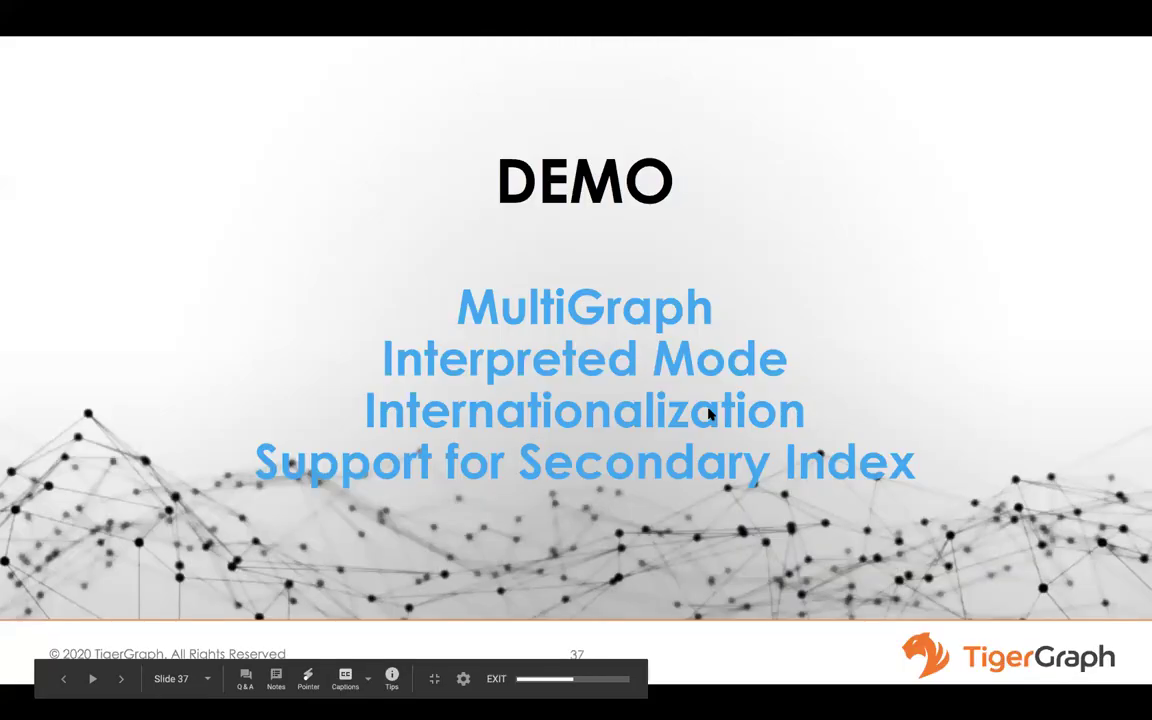
pyautogui.press('Left')
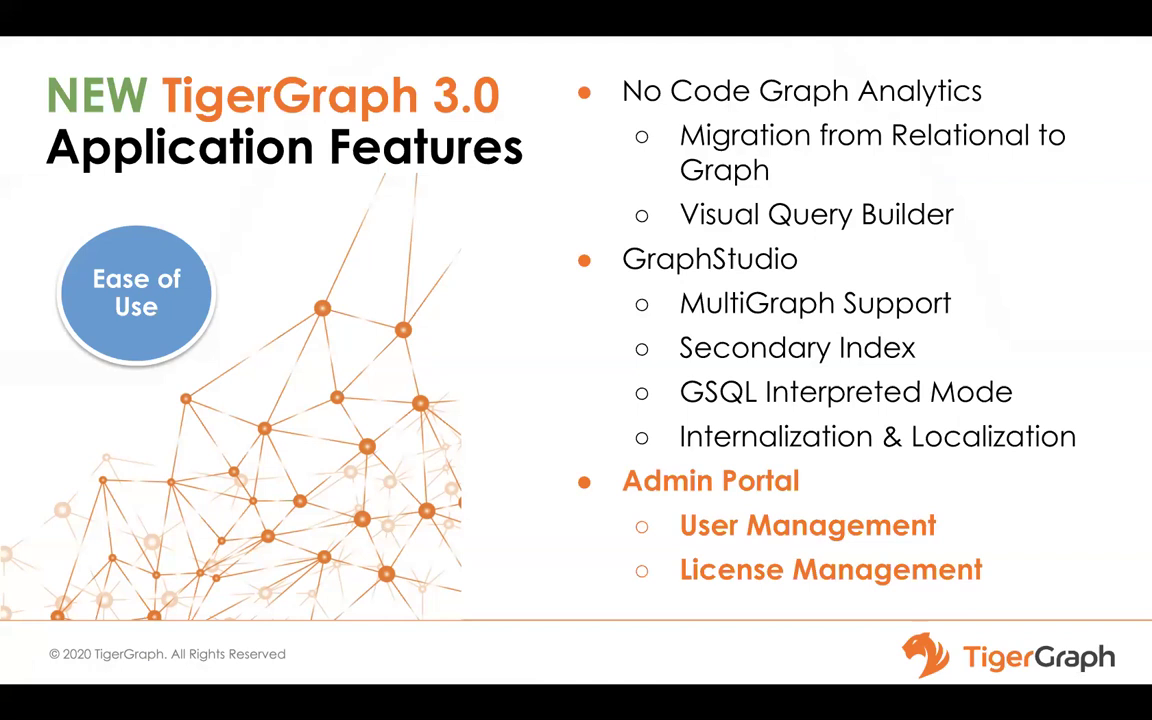
pyautogui.press('Right')
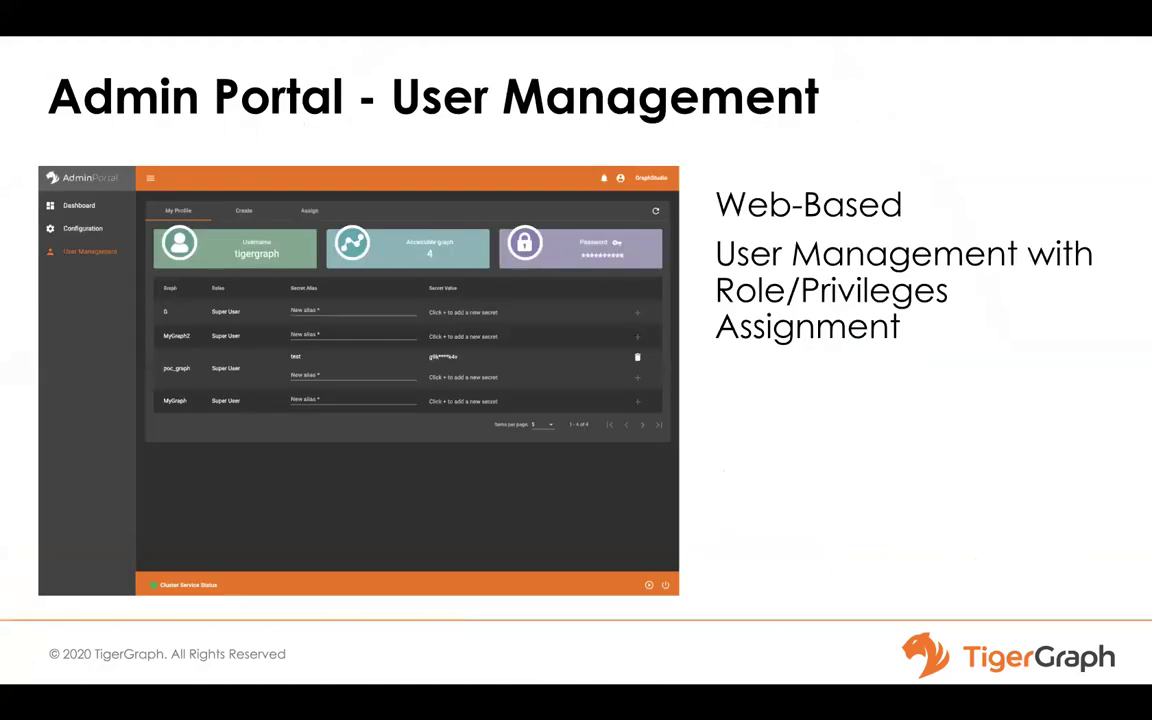